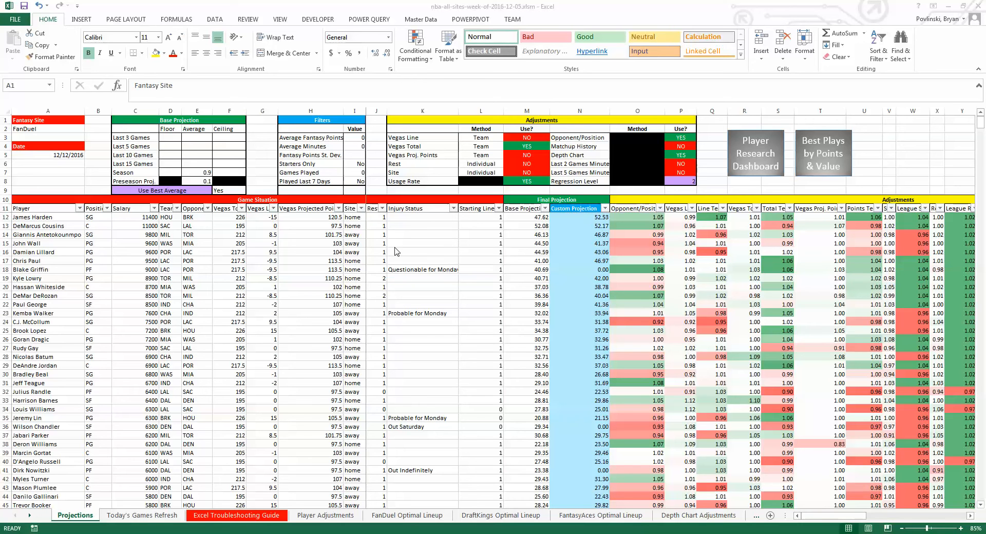
# Look over the Today's Games Refresh sheet and the Base Projection, Filters and Adjustments sections of the Projections sheet.
pyautogui.click(152, 515)
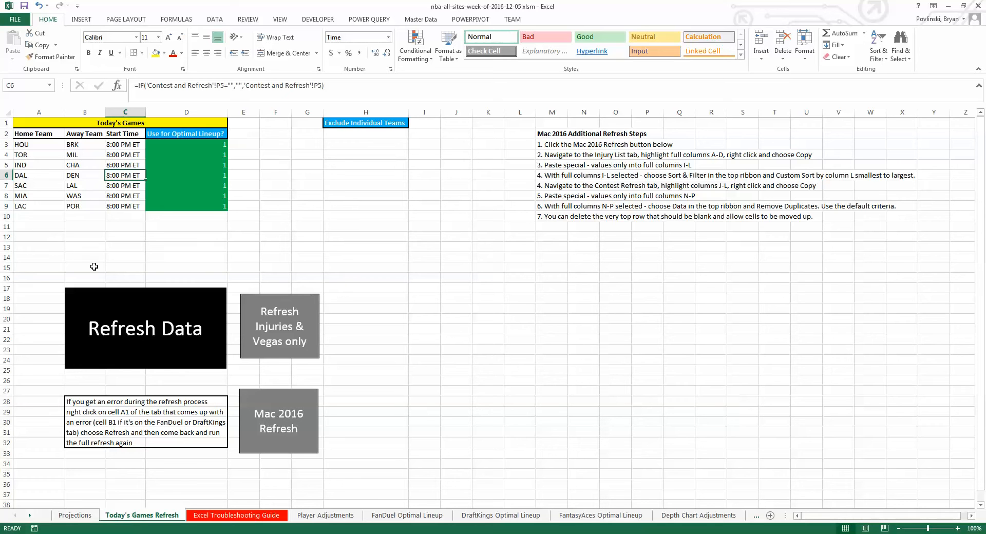
pyautogui.click(75, 516)
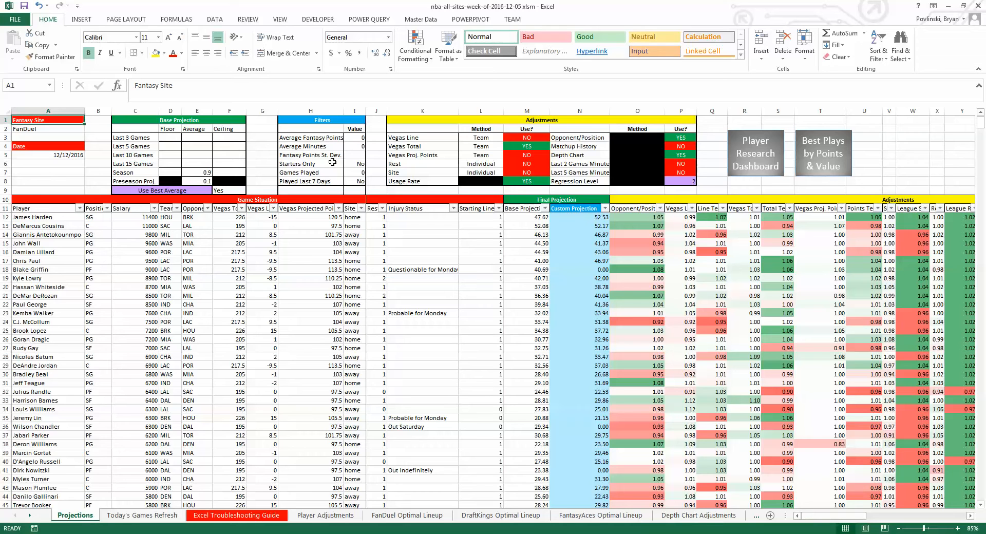
pyautogui.click(195, 119)
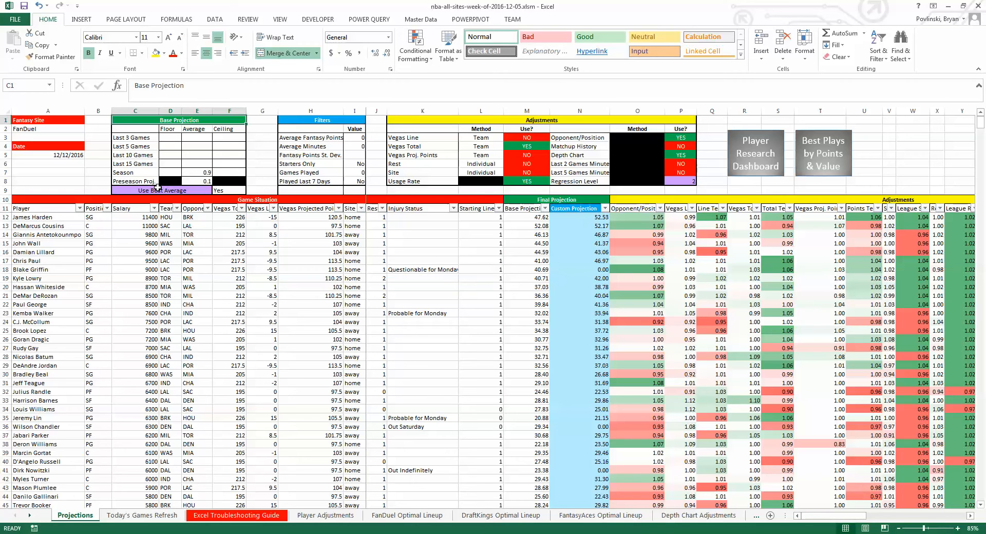
pyautogui.click(323, 121)
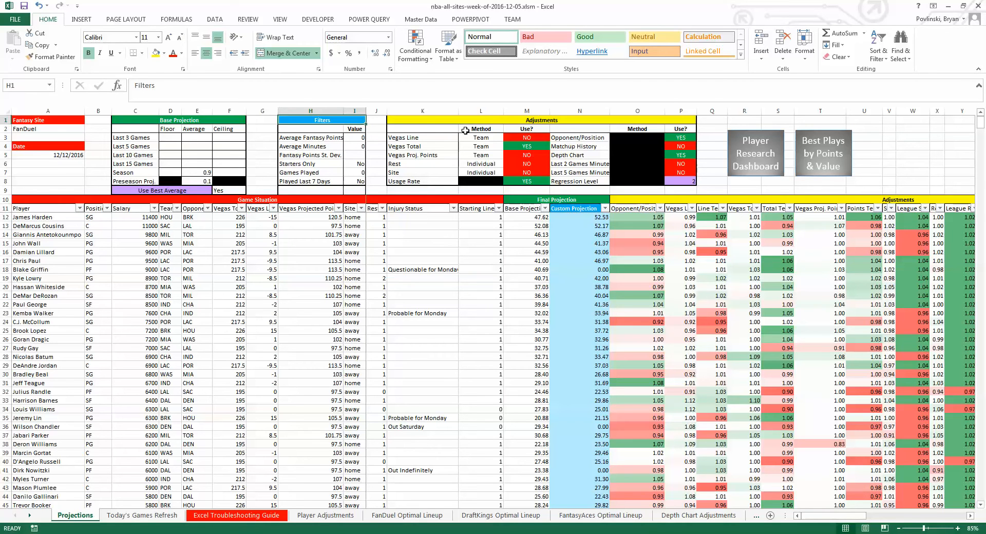
pyautogui.click(485, 122)
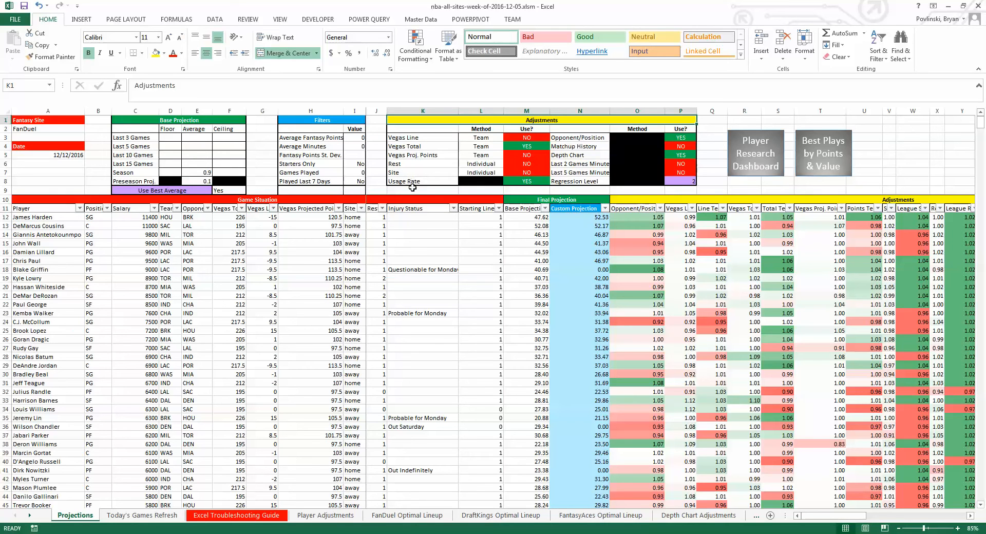
pyautogui.click(594, 138)
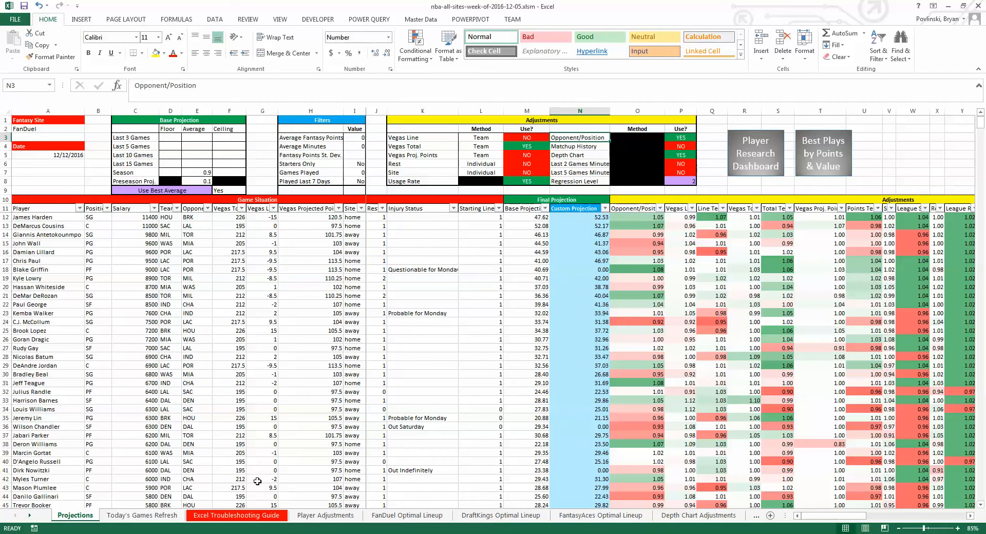
# Open the user guide linked on the Excel Troubleshooting Guide sheet and skim its sections from Projections to the player adjustments.
pyautogui.click(250, 517)
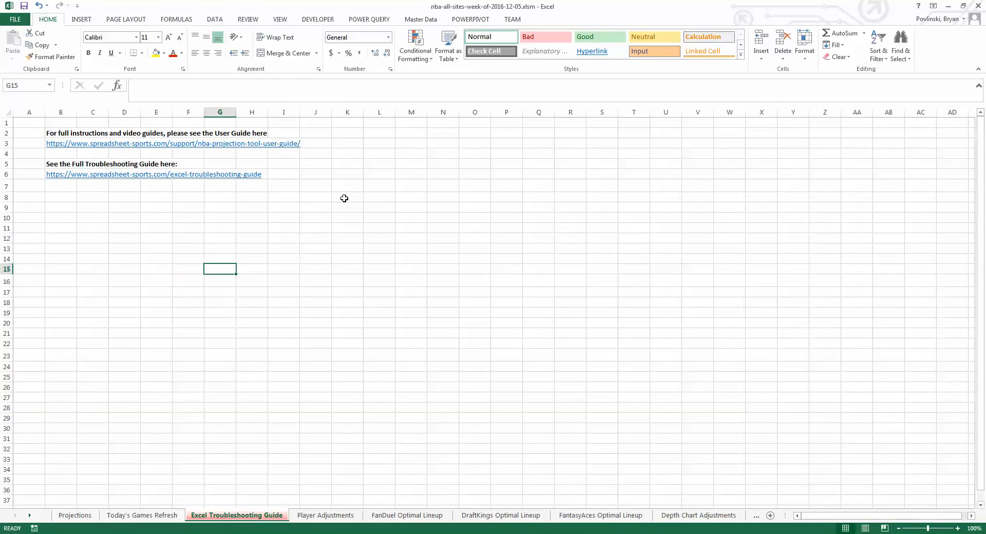
pyautogui.click(114, 144)
pyautogui.click(57, 143)
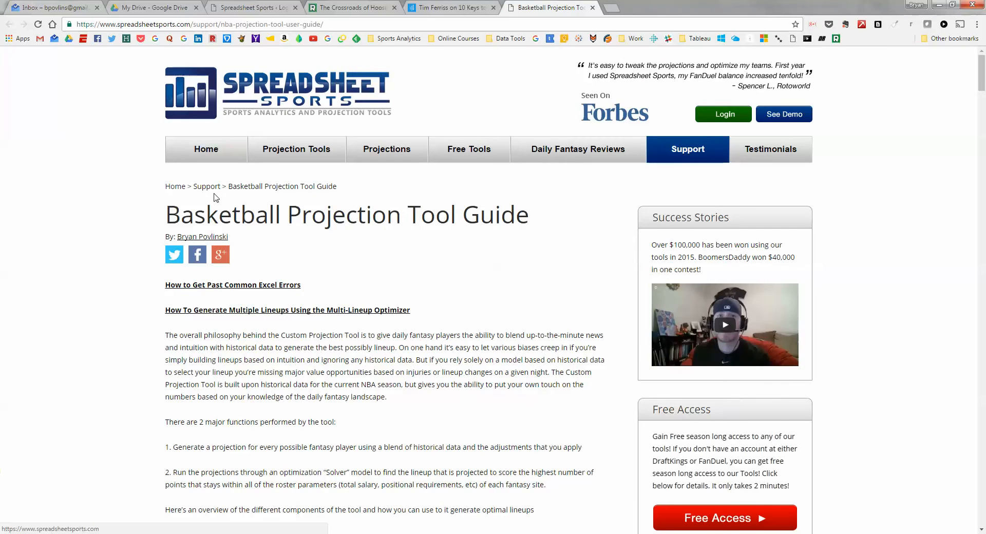
pyautogui.scroll(-7, 322, 182)
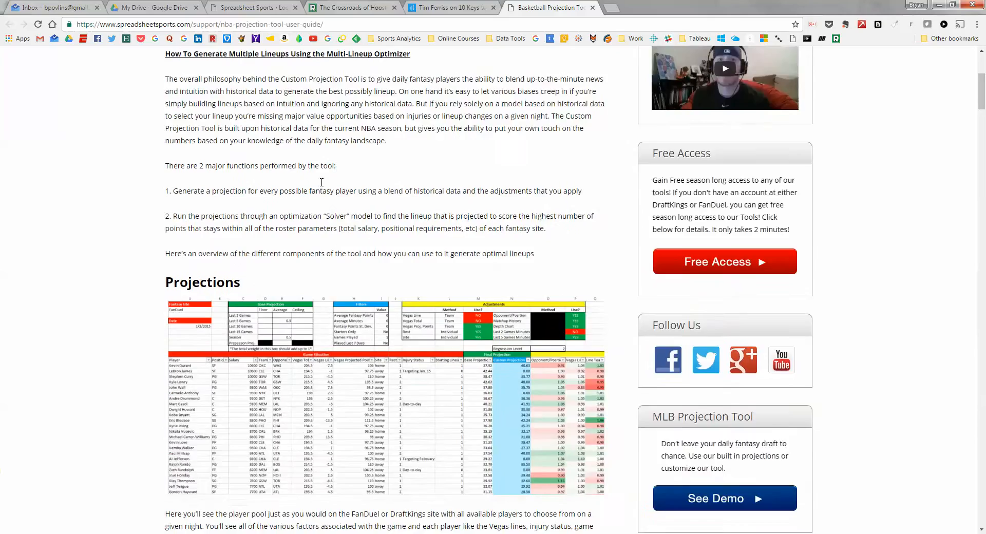
pyautogui.scroll(-18, 321, 182)
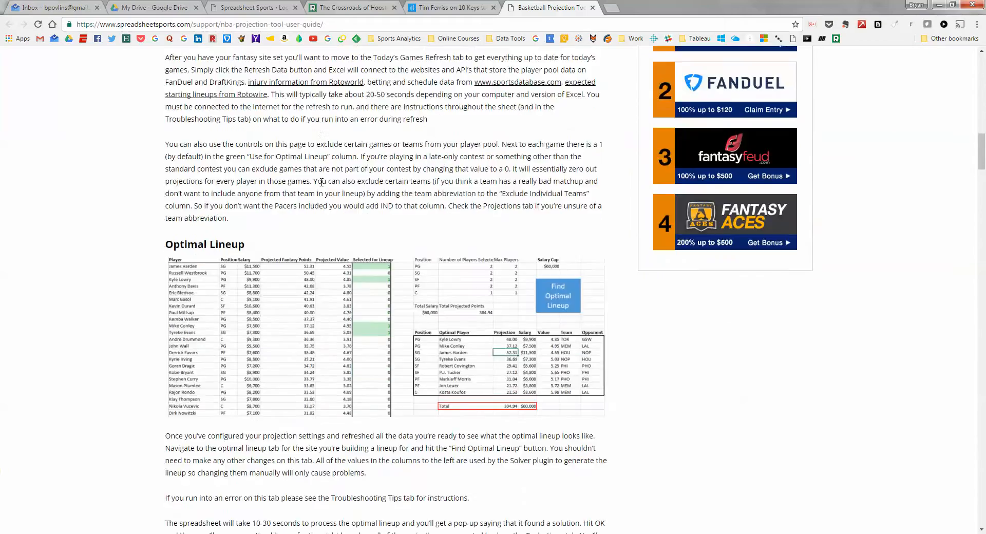
pyautogui.scroll(-13, 321, 182)
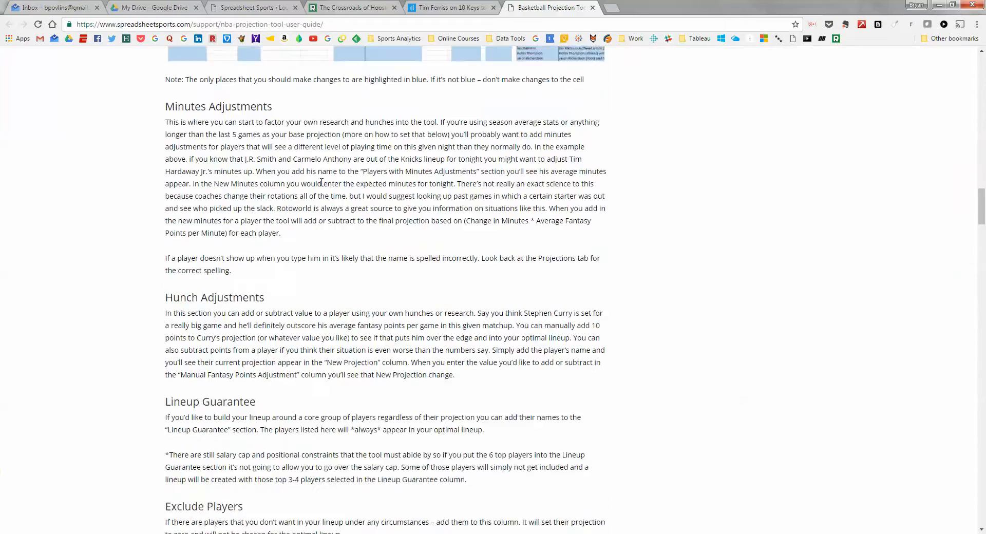
pyautogui.scroll(-20, 321, 182)
pyautogui.scroll(7, 322, 183)
pyautogui.scroll(20, 321, 182)
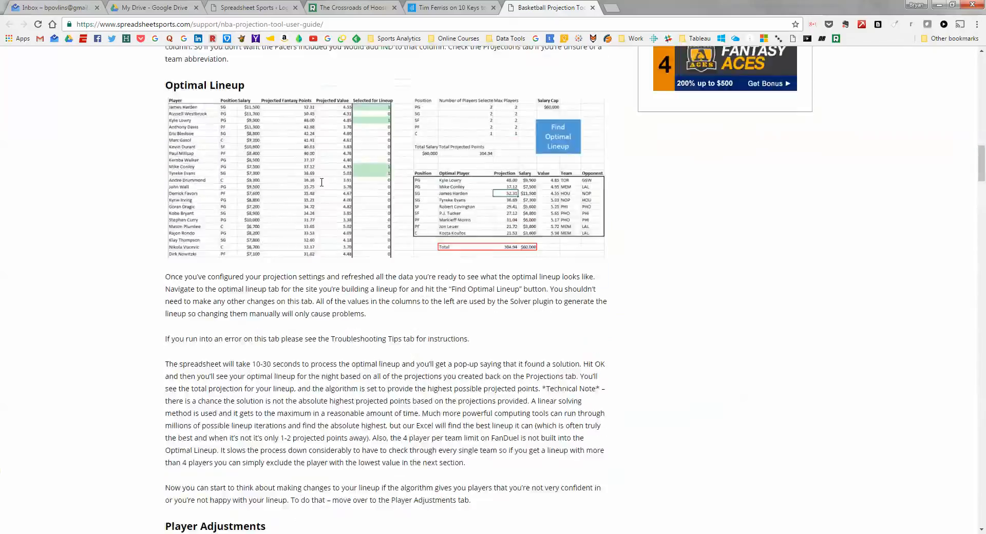
pyautogui.scroll(20, 322, 182)
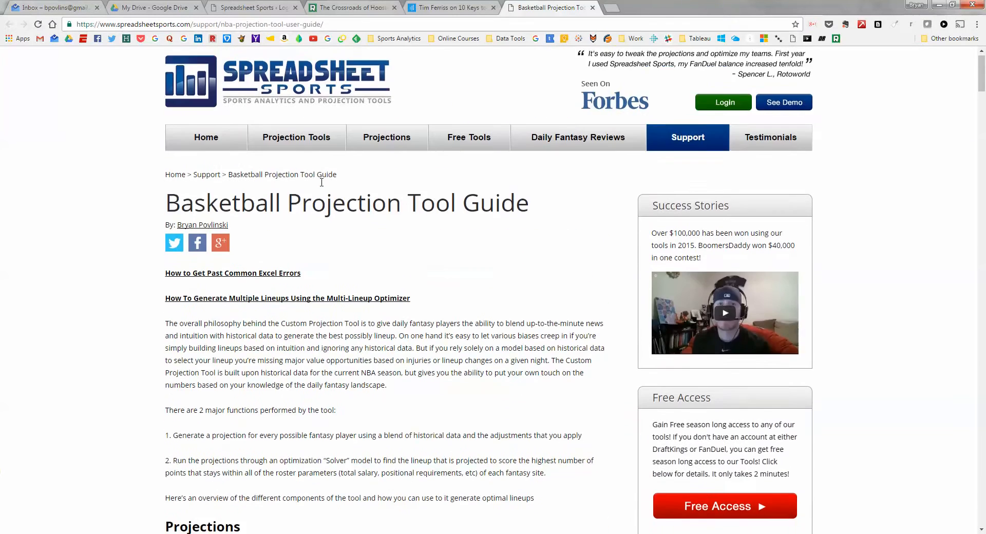
# Open the guide on common Excel errors and review its Solver installation and version-specific requirements, then return to the workbook.
pyautogui.click(275, 285)
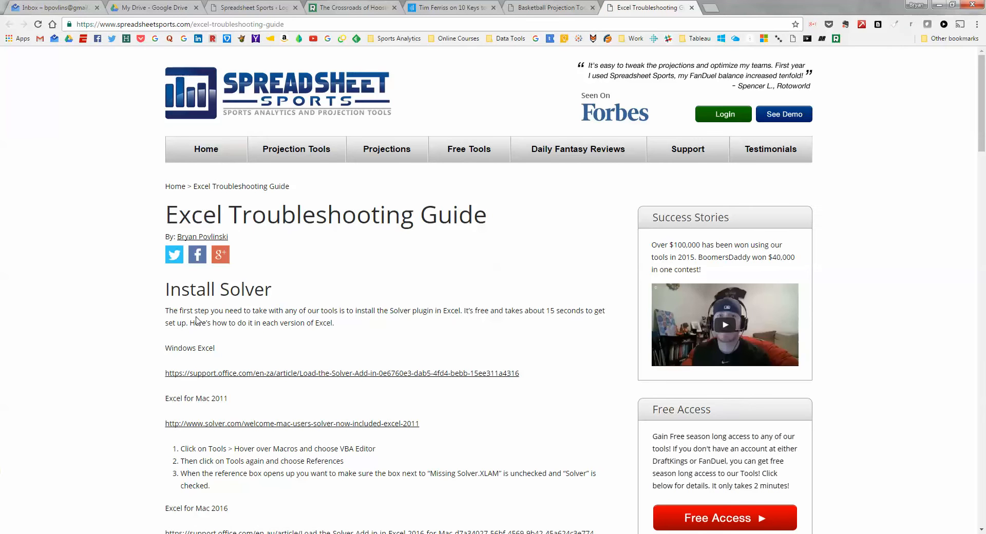
pyautogui.scroll(-6, 343, 301)
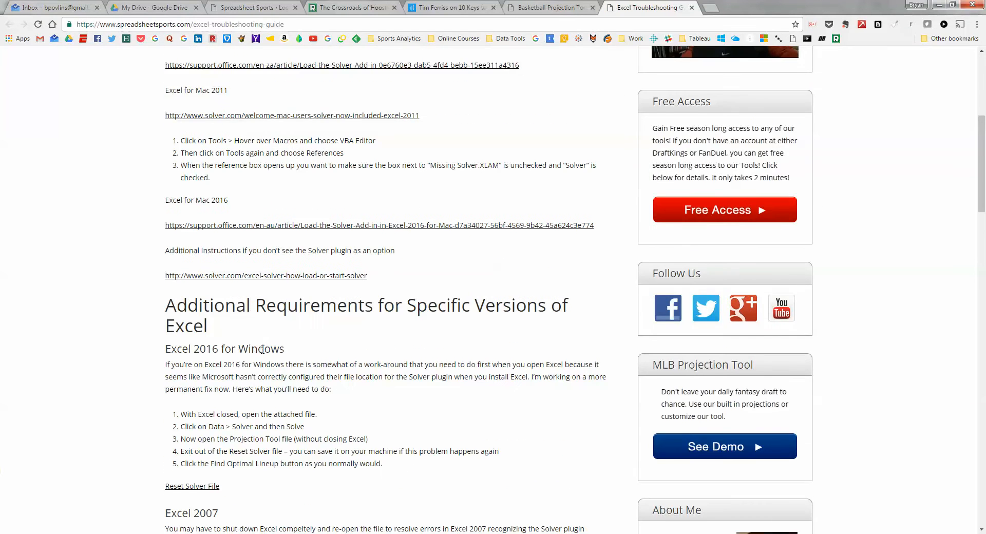
pyautogui.scroll(-2, 261, 350)
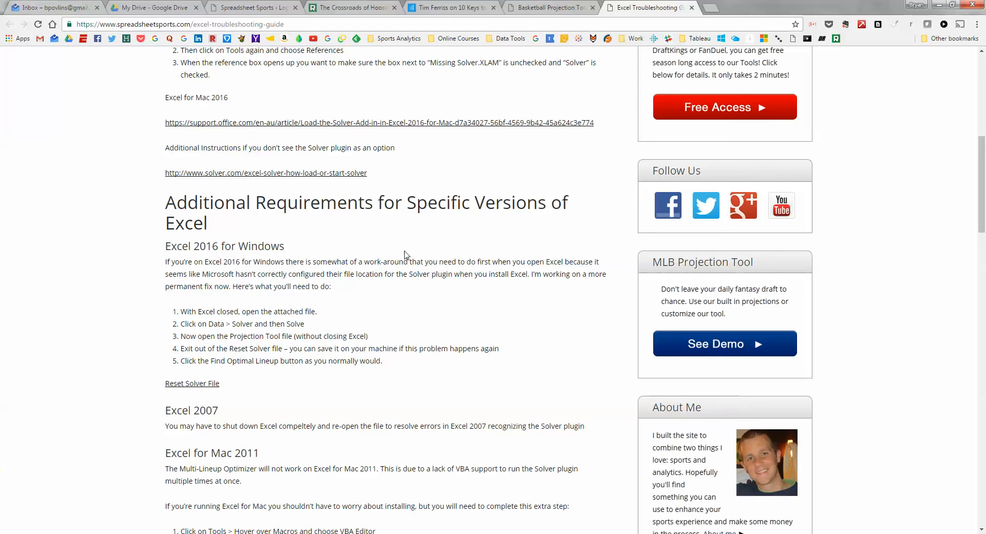
pyautogui.click(938, 8)
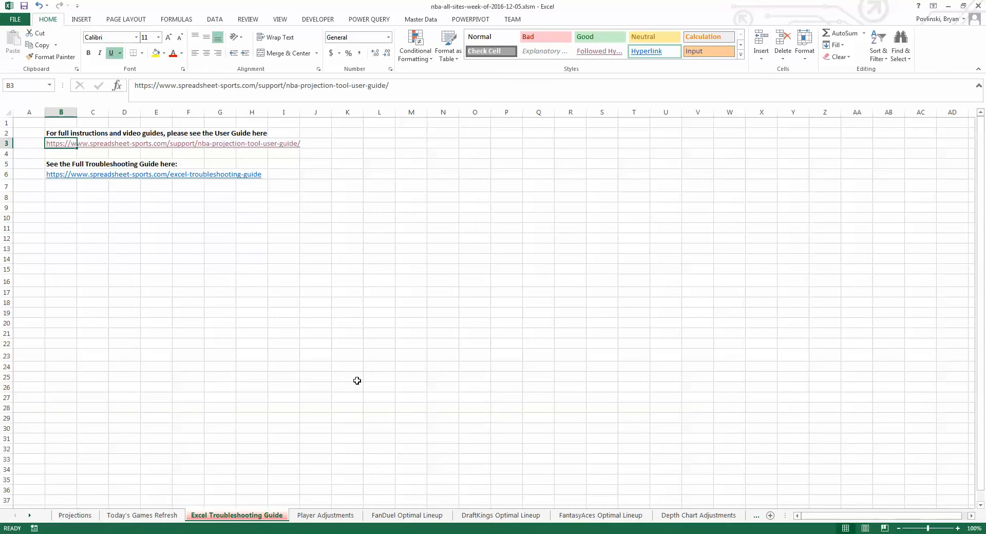
# Examine the optimal player table and its totals on the FanDuel Optimal Lineup sheet.
pyautogui.click(75, 515)
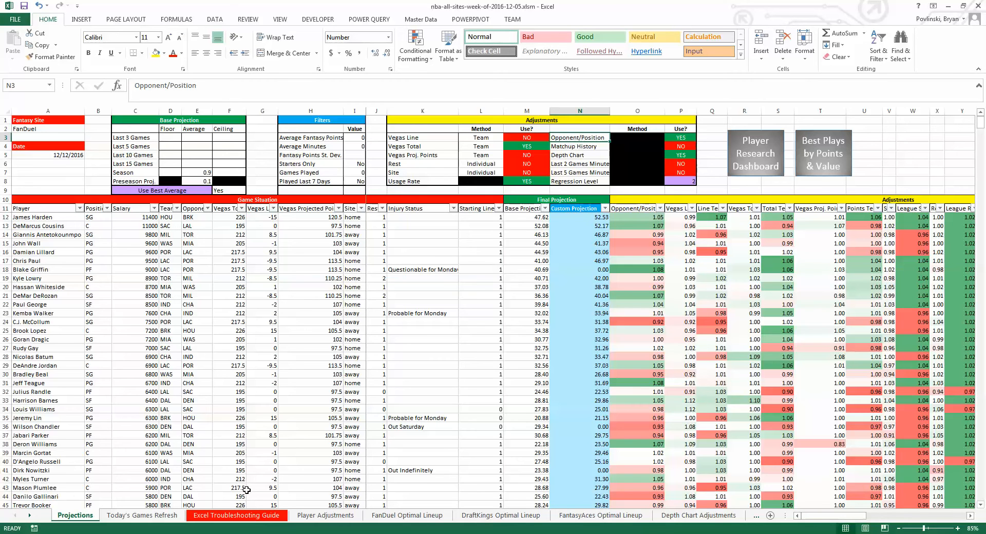
pyautogui.click(407, 515)
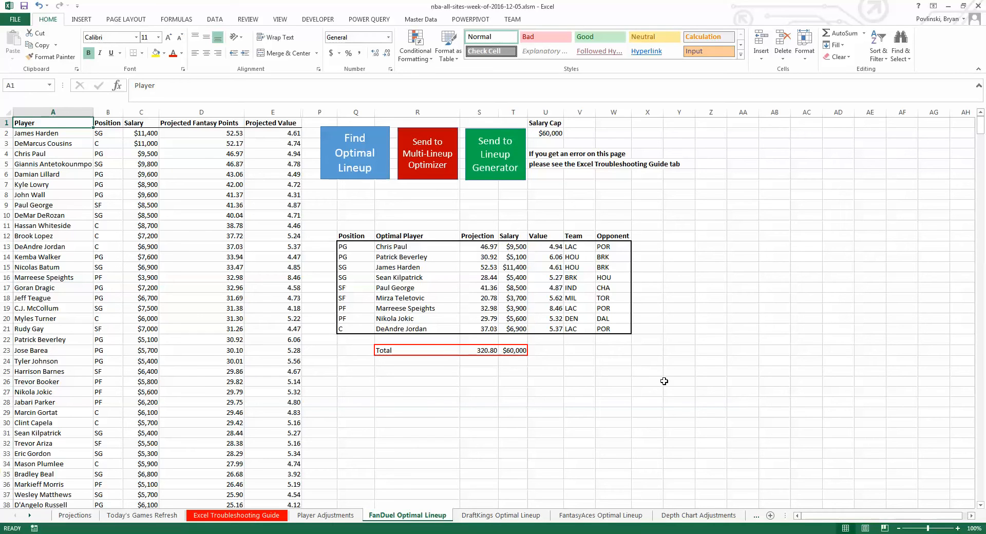
pyautogui.moveTo(347, 215); pyautogui.dragTo(632, 379)
pyautogui.click(676, 347)
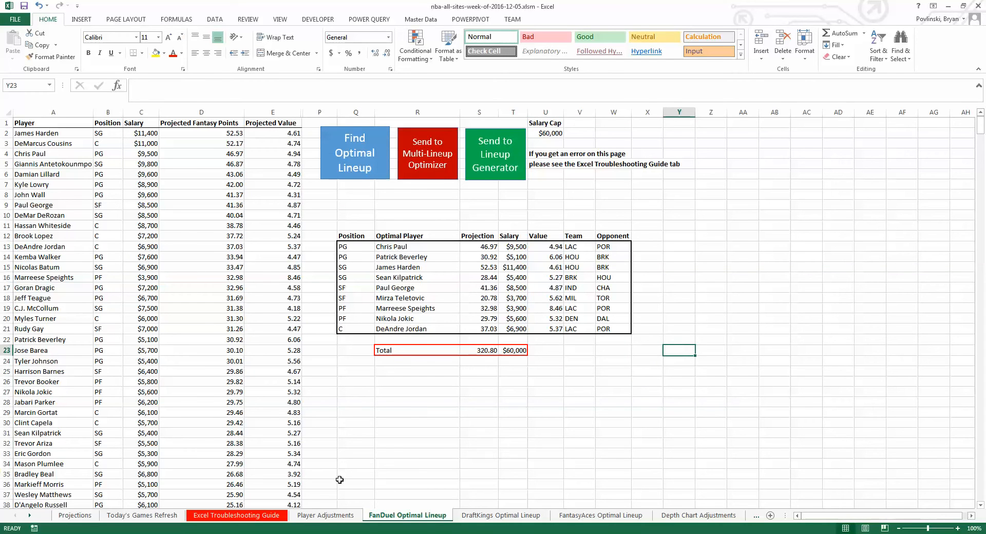
# Review the Minutes Adjustments, Hunch Adjustments, Lineup Guarantee and Exclude Players sections of the Player Adjustments sheet.
pyautogui.click(327, 515)
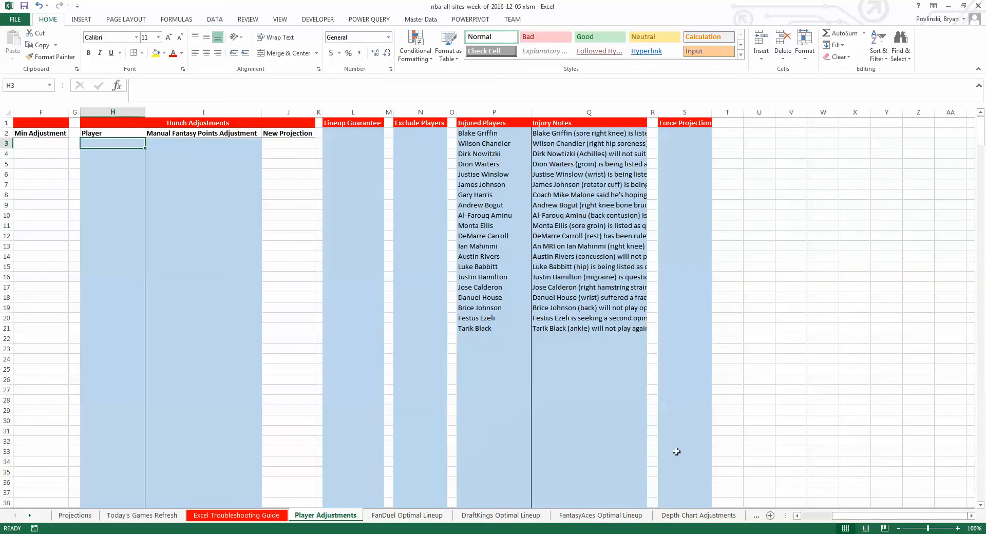
pyautogui.moveTo(845, 516); pyautogui.dragTo(816, 515)
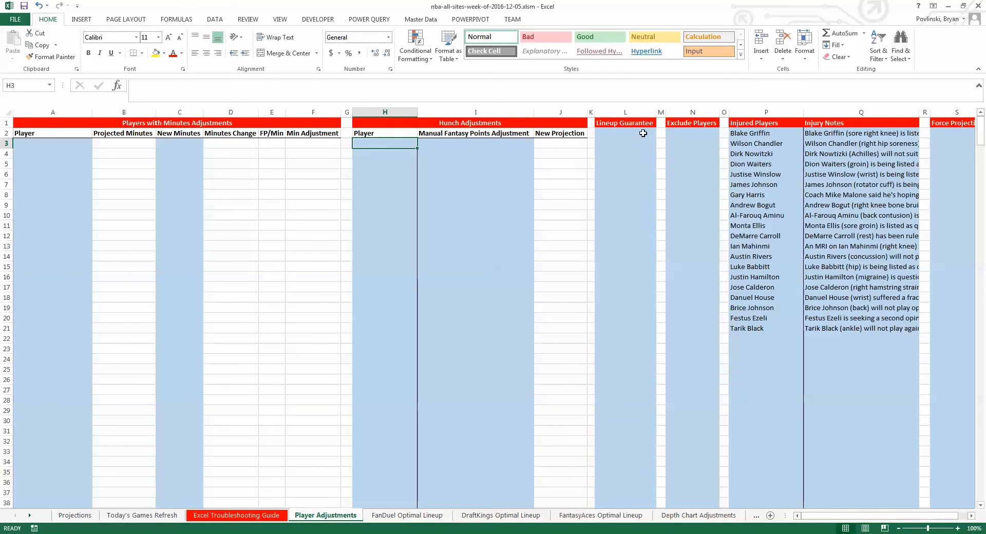
pyautogui.click(639, 124)
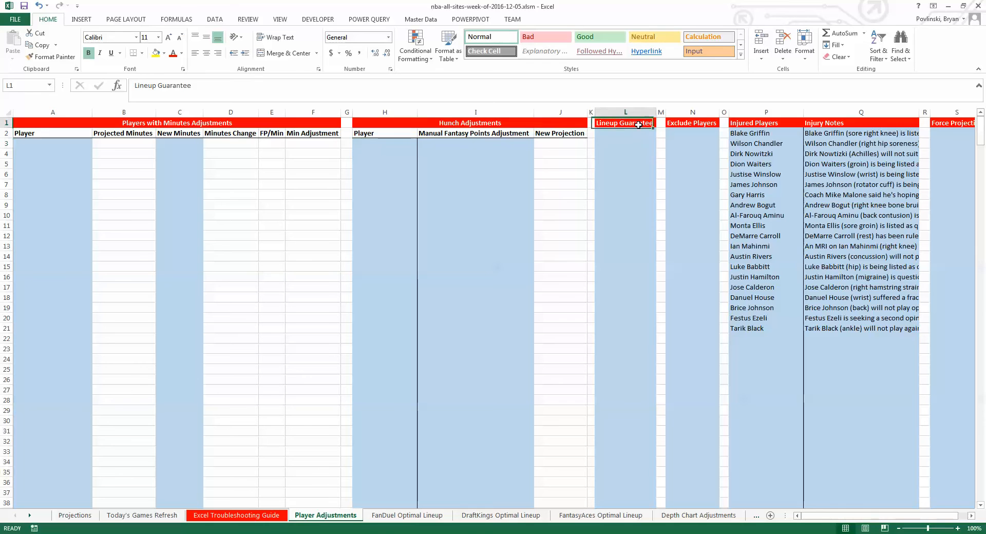
pyautogui.click(691, 125)
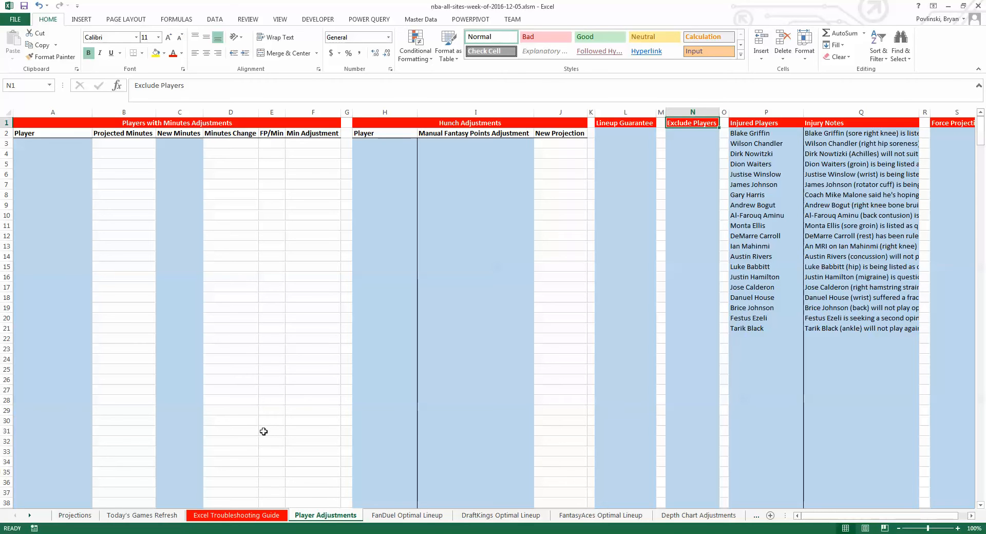
# Check the FanDuel optimal lineup against the options on the Player Adjustments sheet.
pyautogui.click(407, 515)
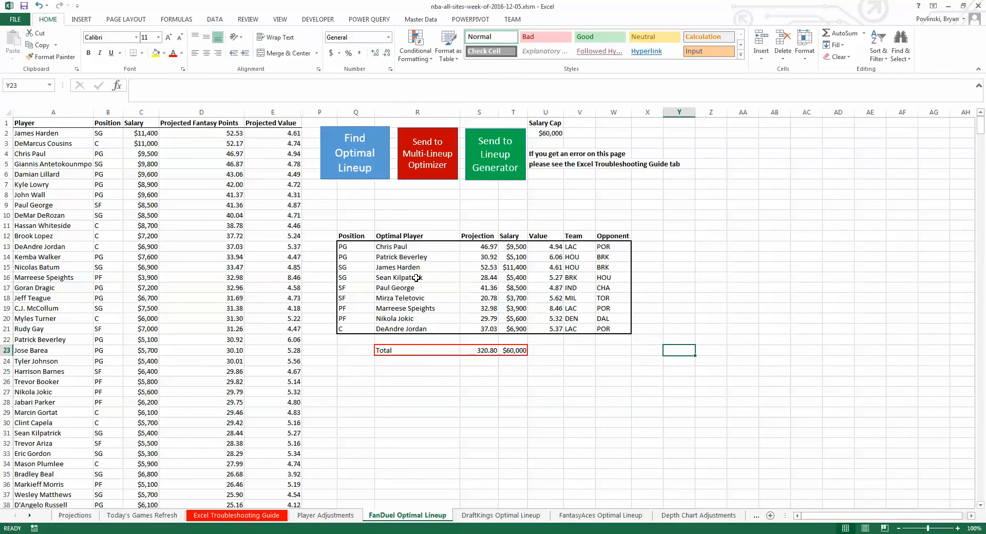
pyautogui.click(325, 515)
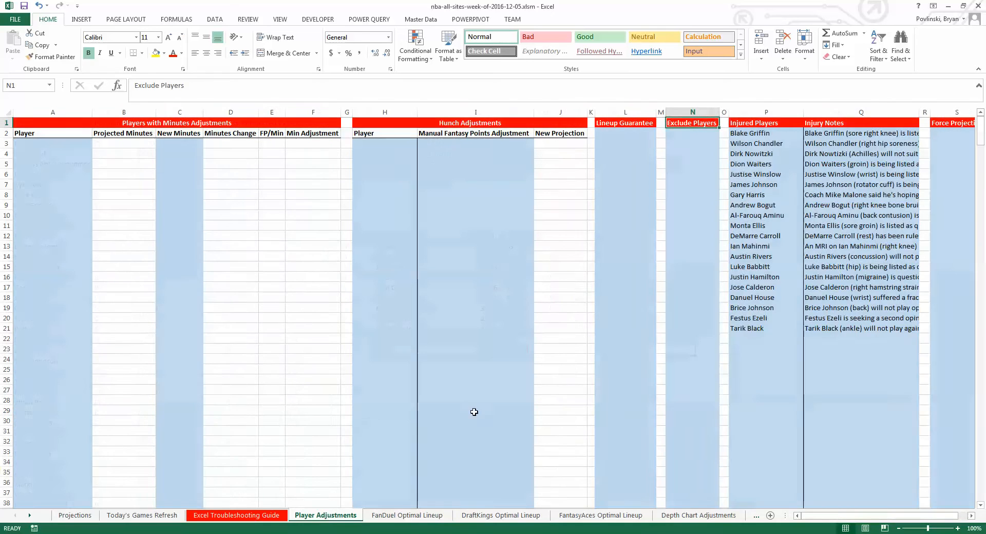
pyautogui.click(395, 516)
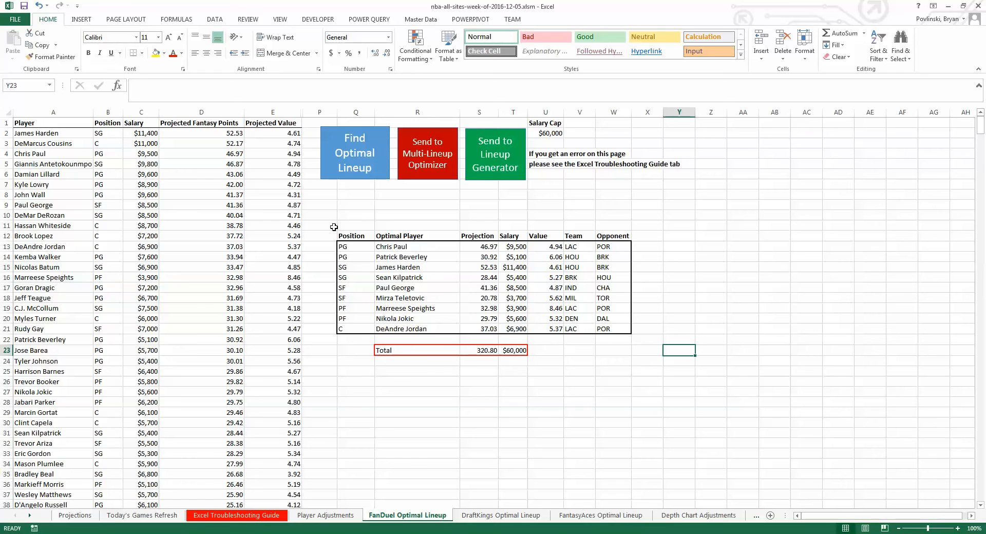
# Open the Player Research Dashboard from the Projections sheet and examine the player's adjustments, last ten games, same-opponent history and recent opposing defense.
pyautogui.click(75, 515)
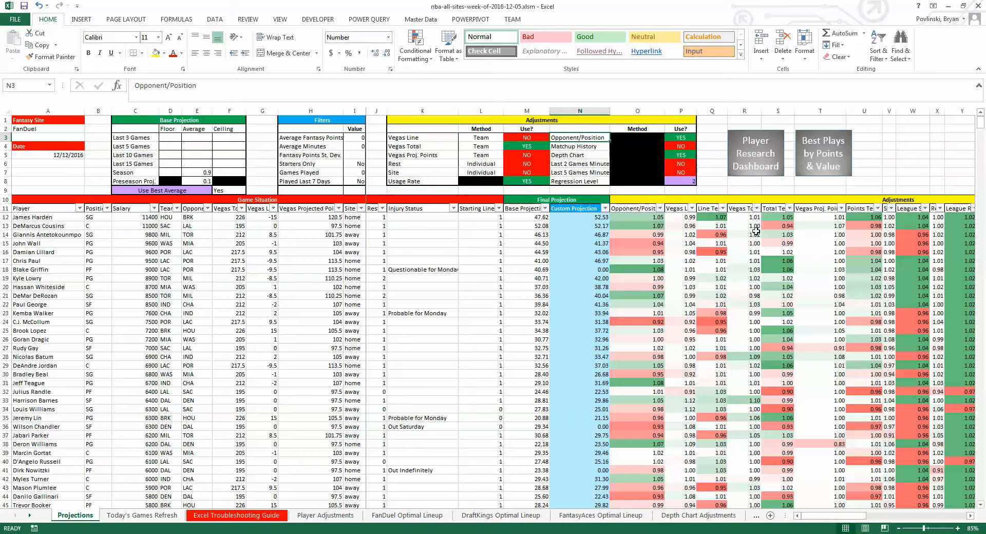
pyautogui.click(757, 154)
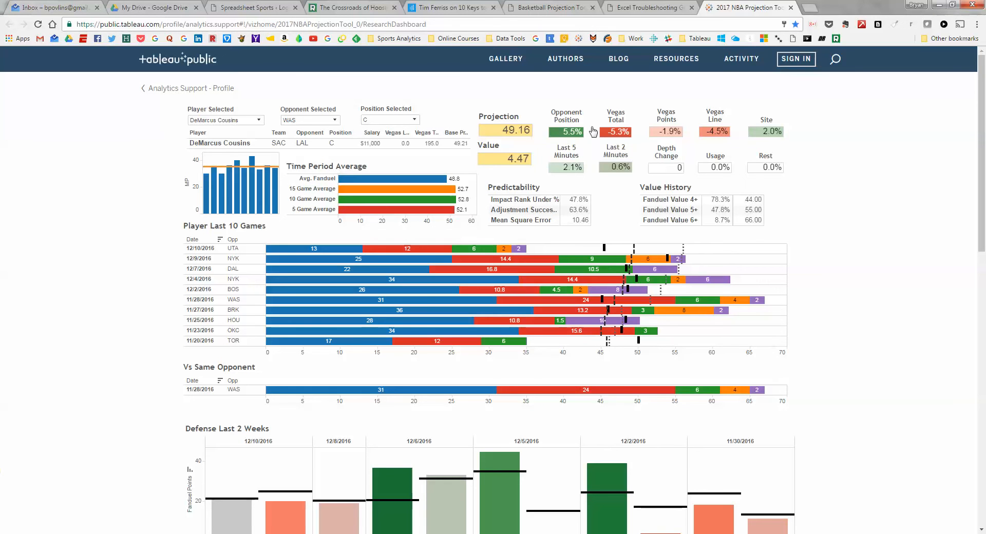
pyautogui.moveTo(672, 137)
pyautogui.moveTo(760, 394)
pyautogui.scroll(-2, 886, 317)
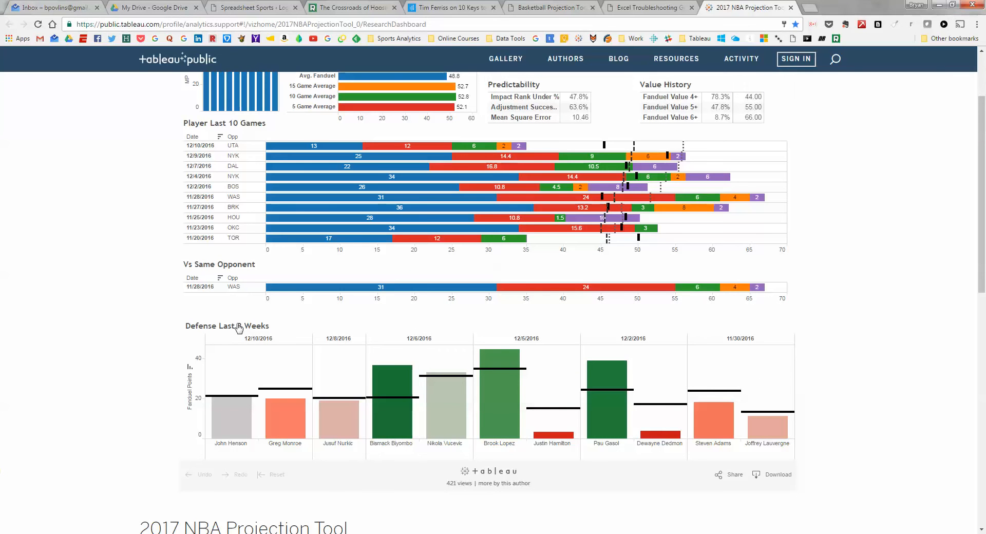
pyautogui.scroll(2, 260, 348)
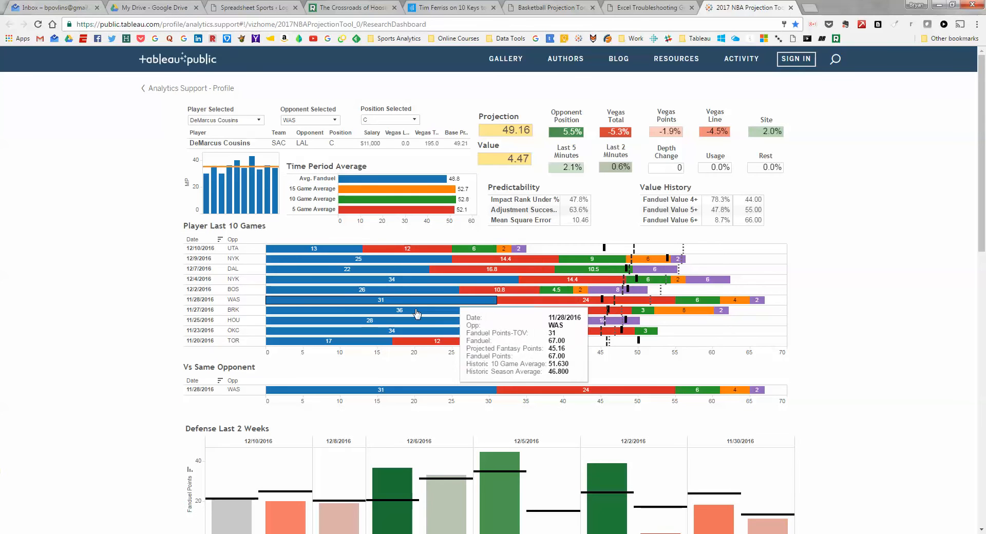
pyautogui.moveTo(343, 307)
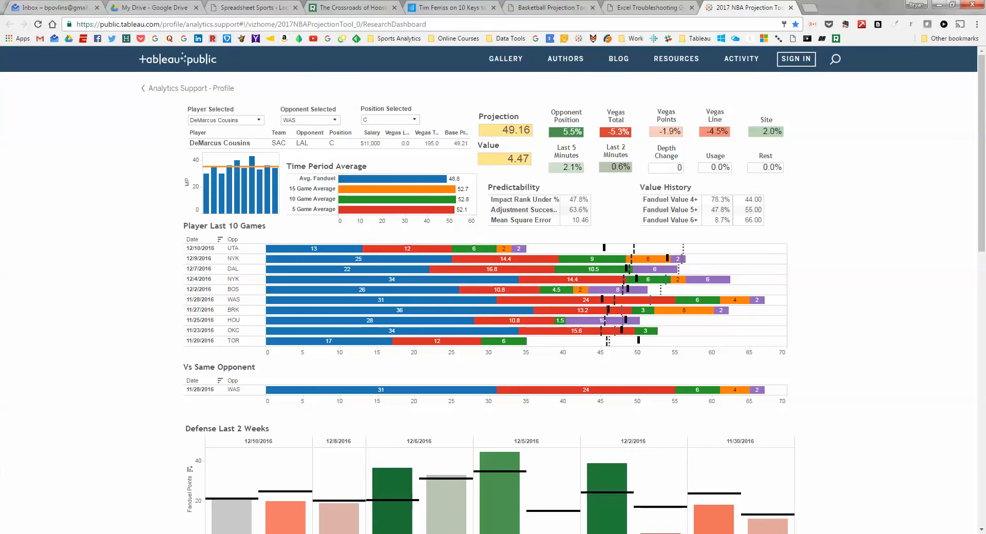
pyautogui.moveTo(233, 533)
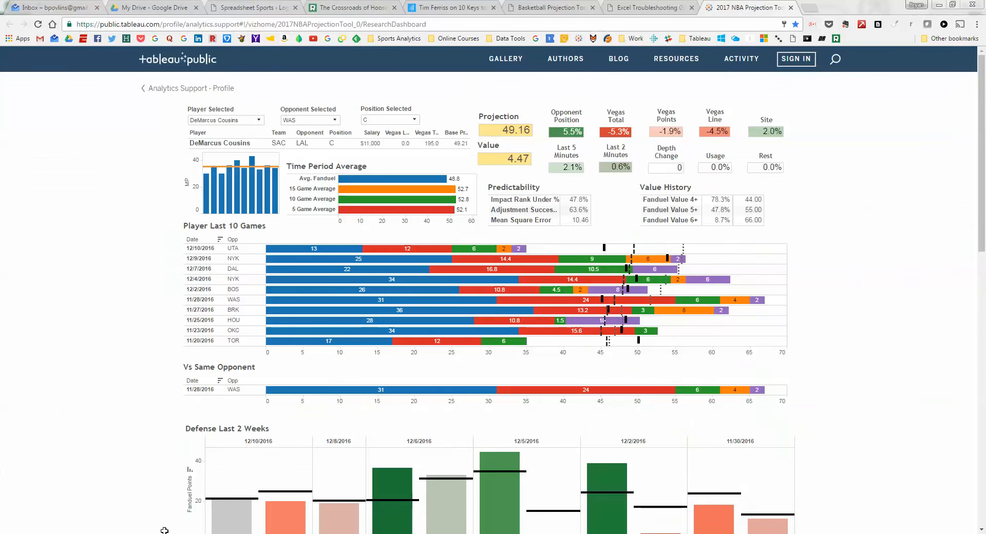
# Switch back to Excel and open the Best Plays by Points & Value dashboard from the Projections sheet.
pyautogui.click(165, 531)
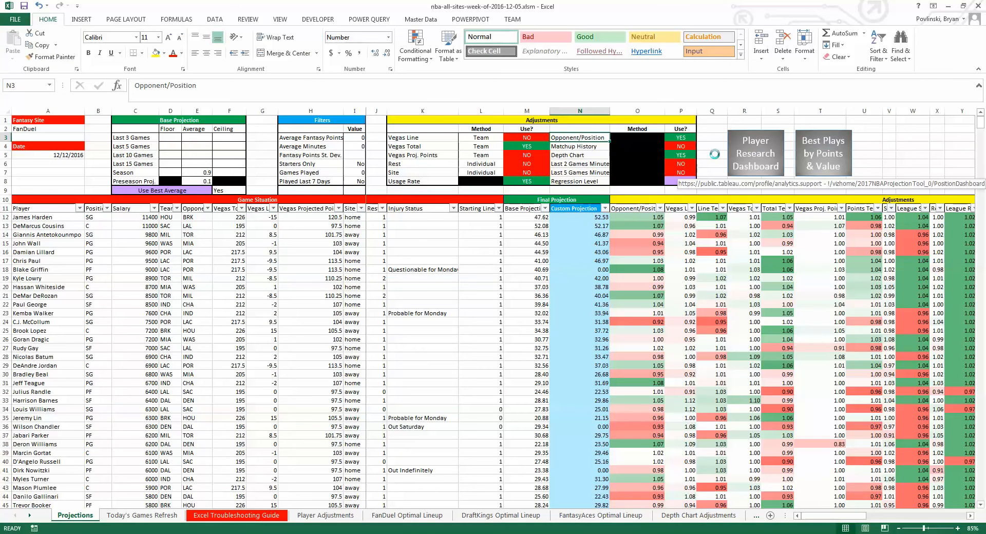
pyautogui.click(732, 154)
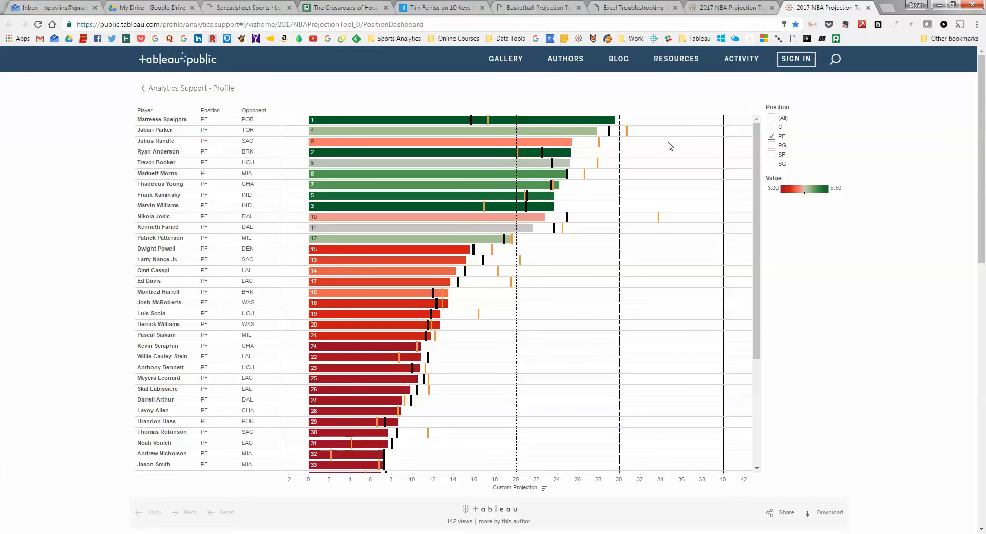
# Filter the position dashboard to PG and examine the point guards' custom projections and value rankings, including Kemba Walker's details.
pyautogui.moveTo(507, 140)
pyautogui.moveTo(340, 124)
pyautogui.click(772, 145)
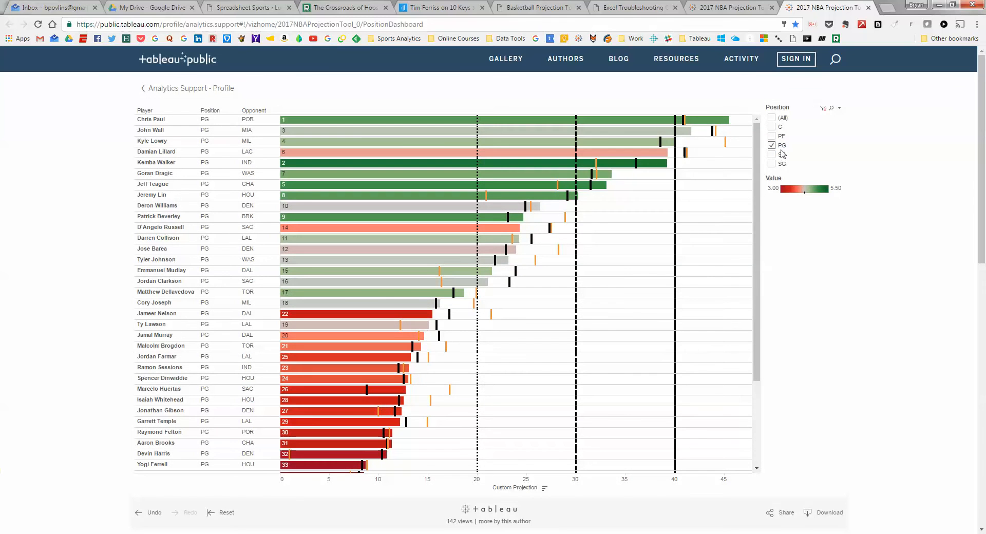
pyautogui.moveTo(645, 135)
pyautogui.moveTo(301, 164)
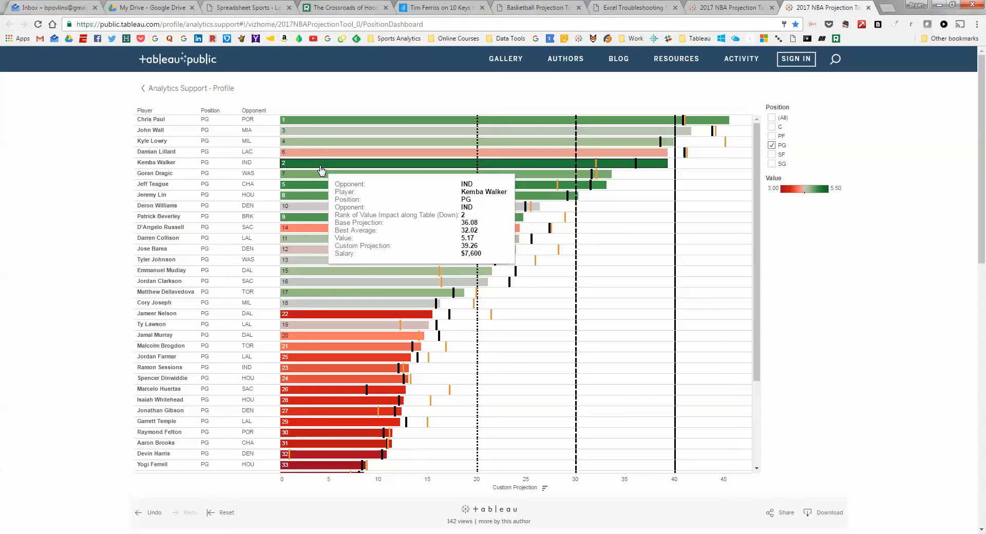
pyautogui.moveTo(443, 198)
pyautogui.moveTo(756, 216); pyautogui.dragTo(746, 141)
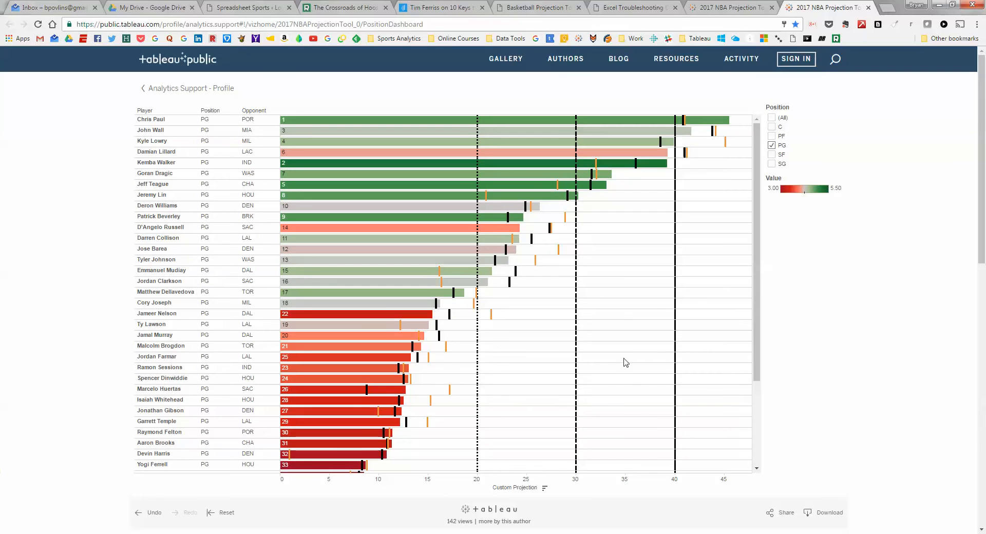
# Switch back to the projections workbook in Excel and open the FanDuel Optimal Lineup sheet.
pyautogui.moveTo(233, 528)
pyautogui.click(179, 491)
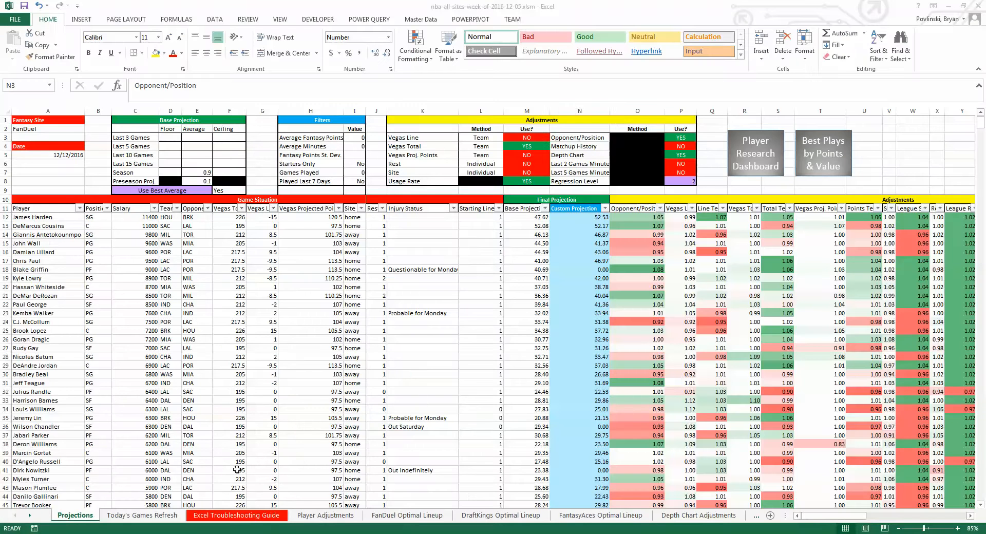
pyautogui.click(382, 516)
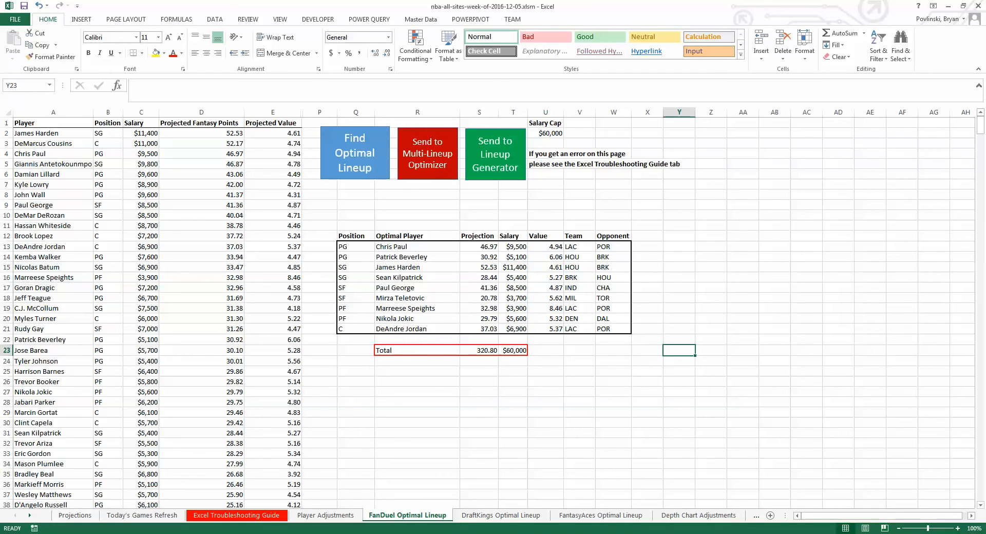
# Switch to the NBA-Multi-Lineup-Optimizer workbook and undo the stray entry in header cell A1.
pyautogui.click(234, 533)
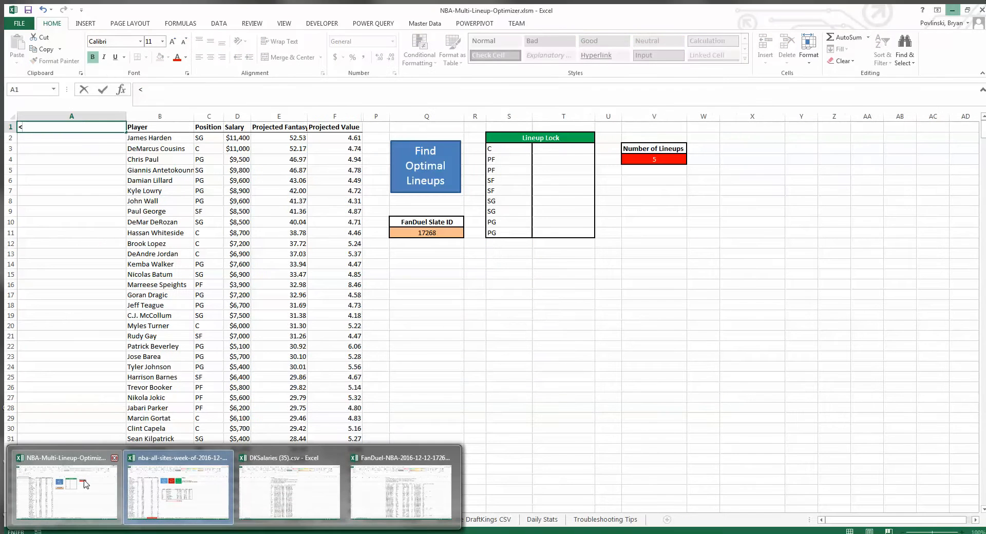
pyautogui.click(84, 480)
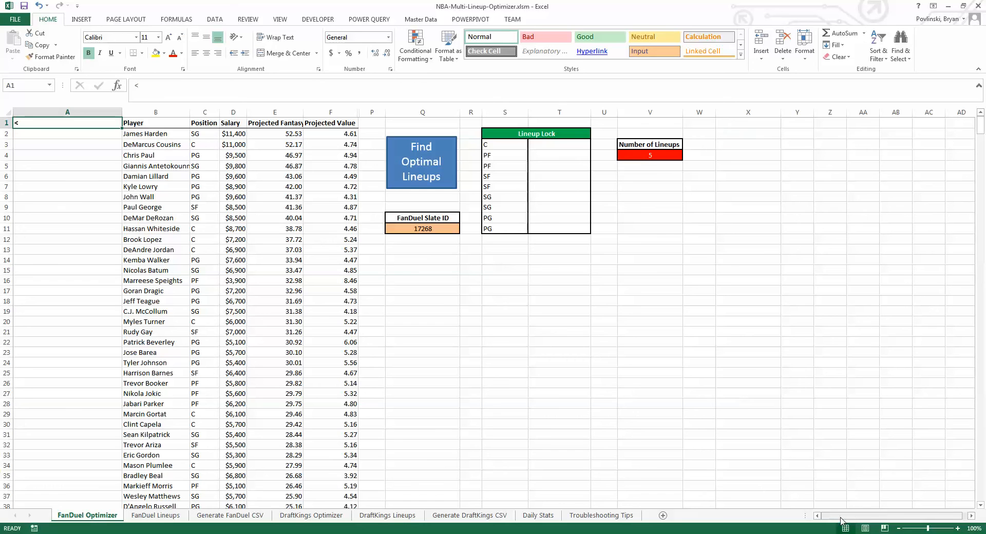
pyautogui.click(222, 214)
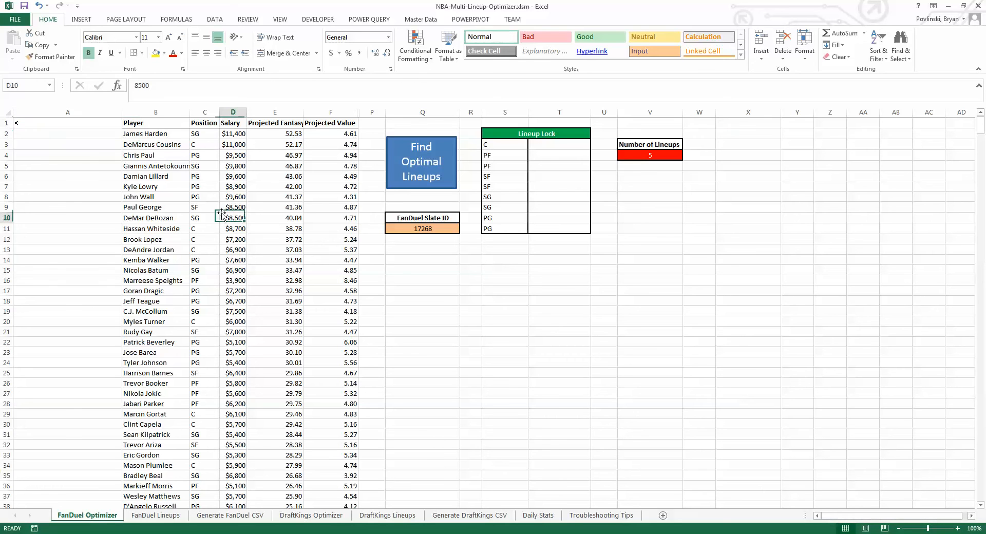
pyautogui.click(38, 6)
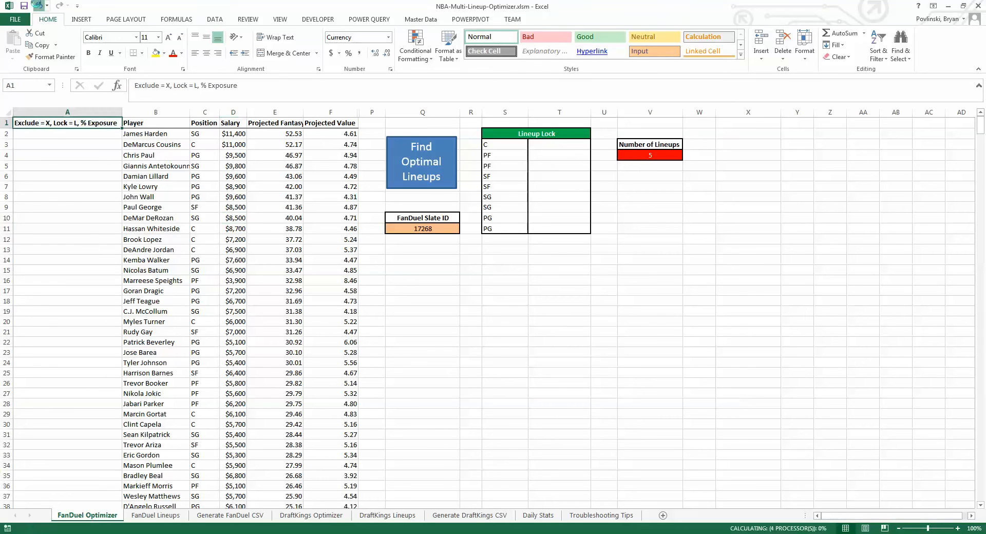
# Check the Number of Lineups setting and the Exclude, Lock and % Exposure column on the FanDuel Optimizer sheet.
pyautogui.click(79, 152)
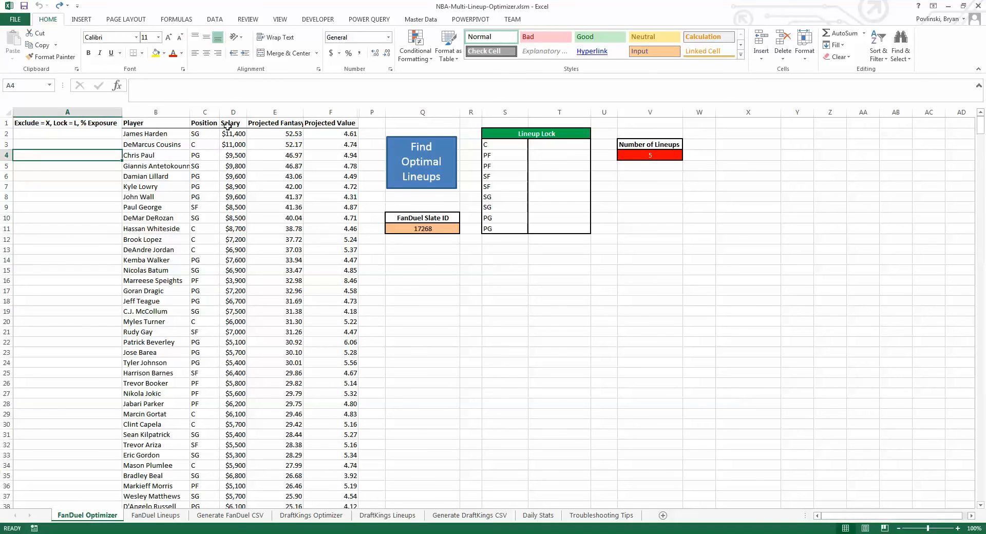
pyautogui.click(672, 157)
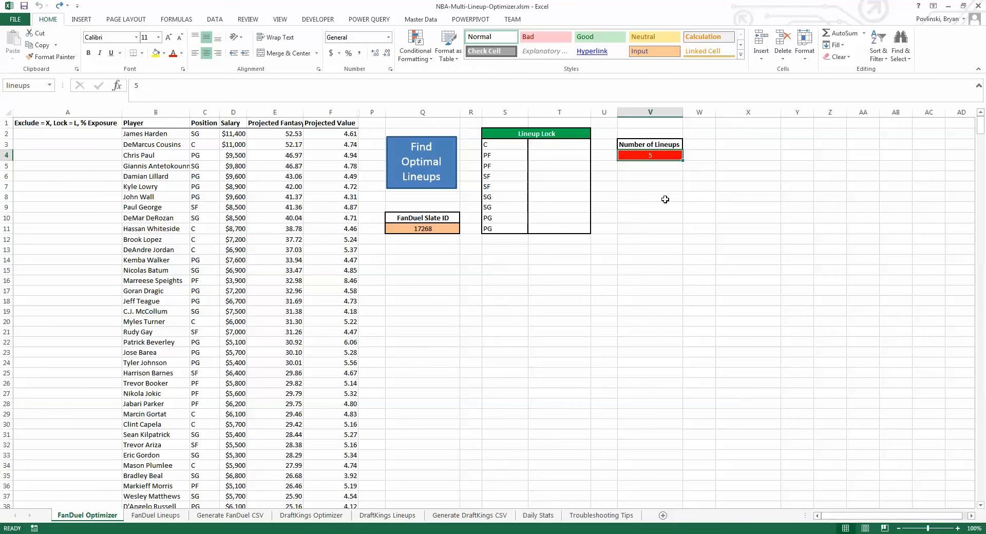
pyautogui.click(94, 133)
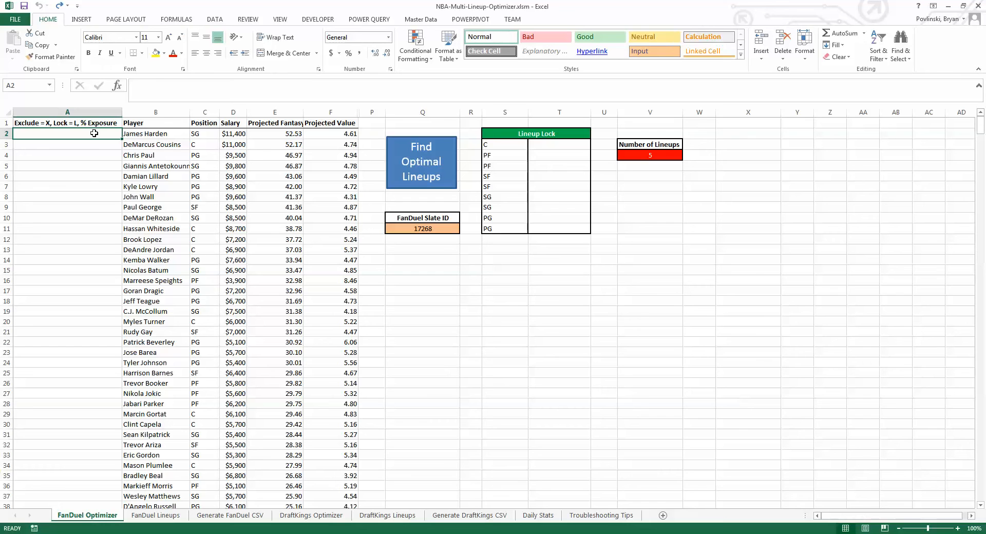
pyautogui.click(85, 188)
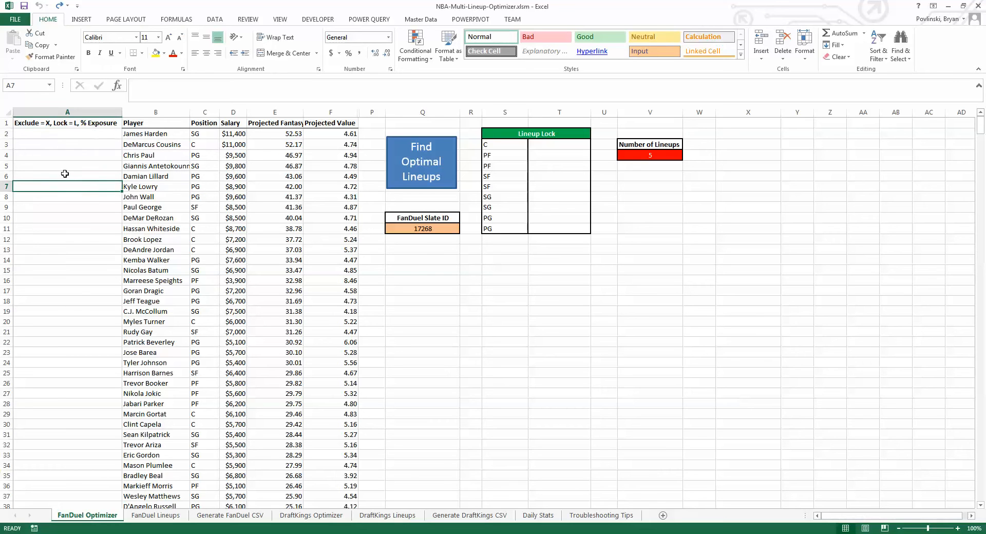
pyautogui.click(77, 231)
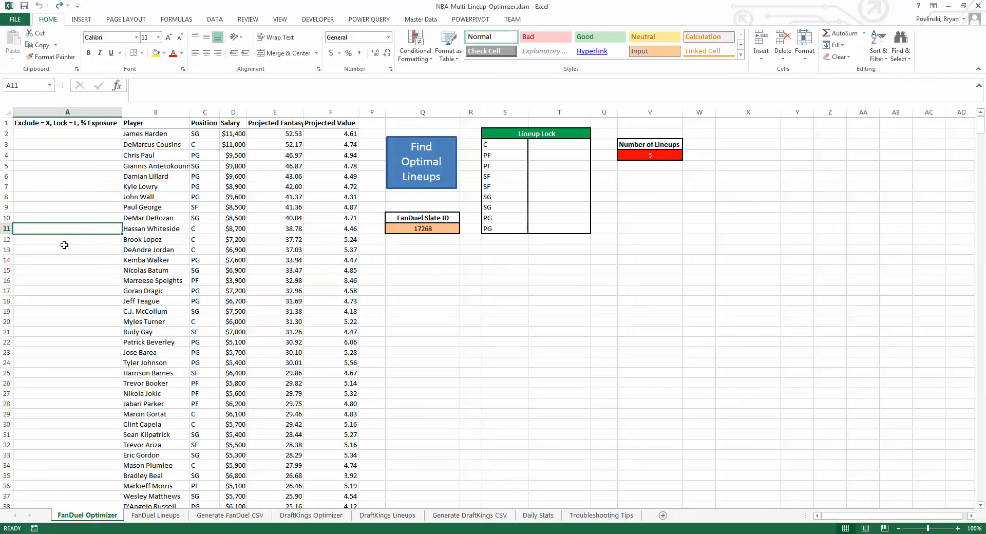
# Try a 0.5 exposure for Chris Paul and clear the entry.
pyautogui.click(60, 156)
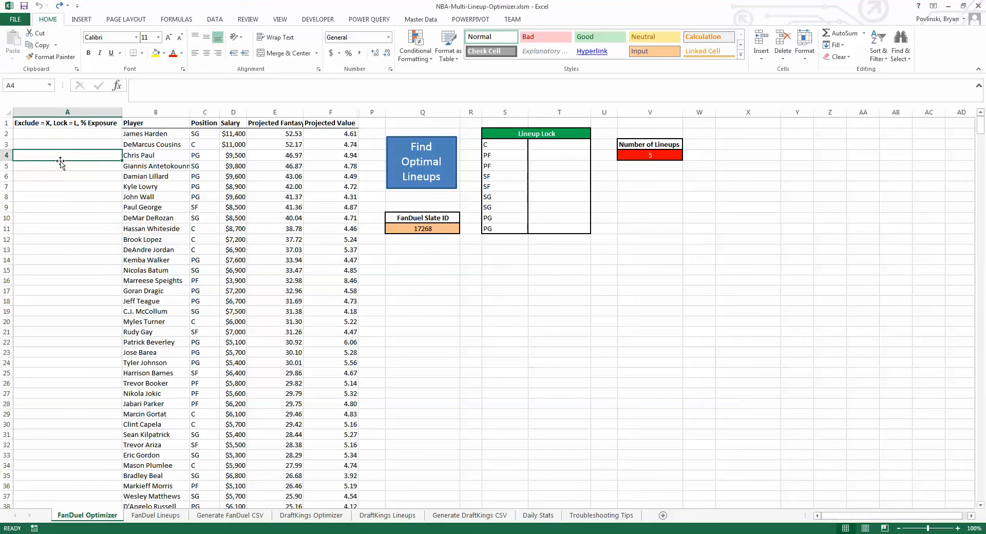
pyautogui.write('0.5')
pyautogui.press('Return')
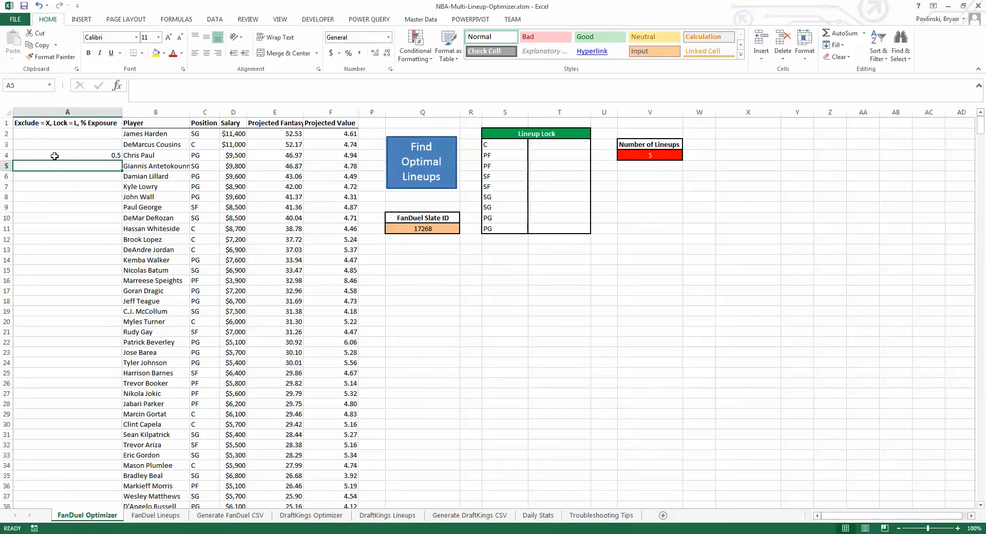
pyautogui.click(73, 156)
pyautogui.press('Delete')
# Review the exposure column header, the Lineup Lock position slots and the FanDuel Slate ID cell.
pyautogui.click(75, 123)
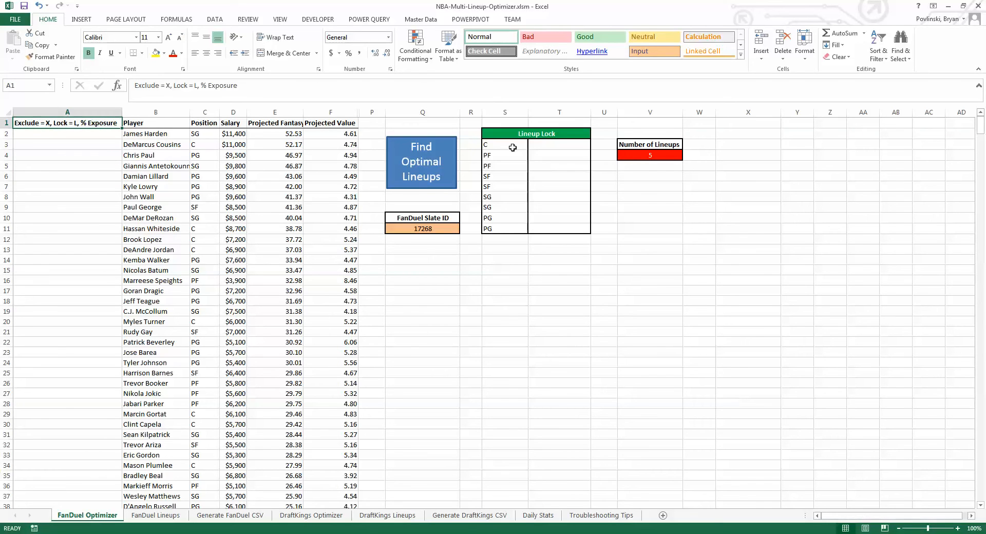
pyautogui.click(553, 151)
pyautogui.click(560, 226)
pyautogui.click(560, 198)
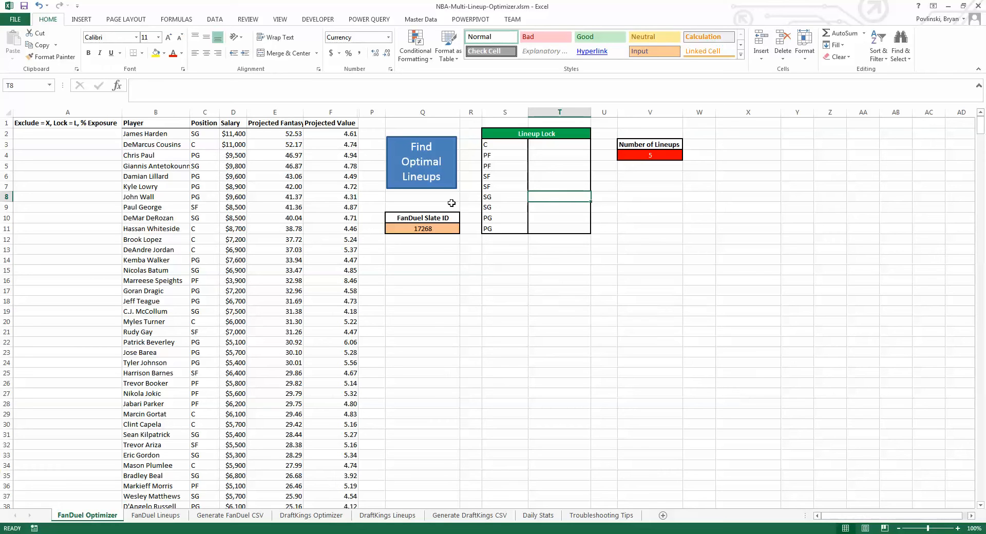
pyautogui.click(435, 229)
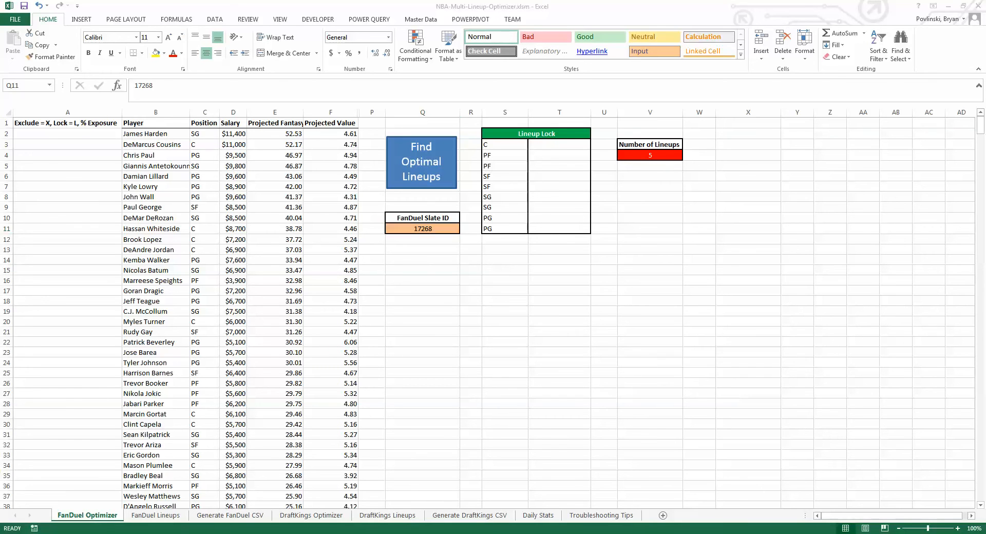
# Switch to Chrome, open FanDuel in a new tab, and start entering the $350K Mon NBA Shot from the NBA contests.
pyautogui.moveTo(172, 533)
pyautogui.click(128, 497)
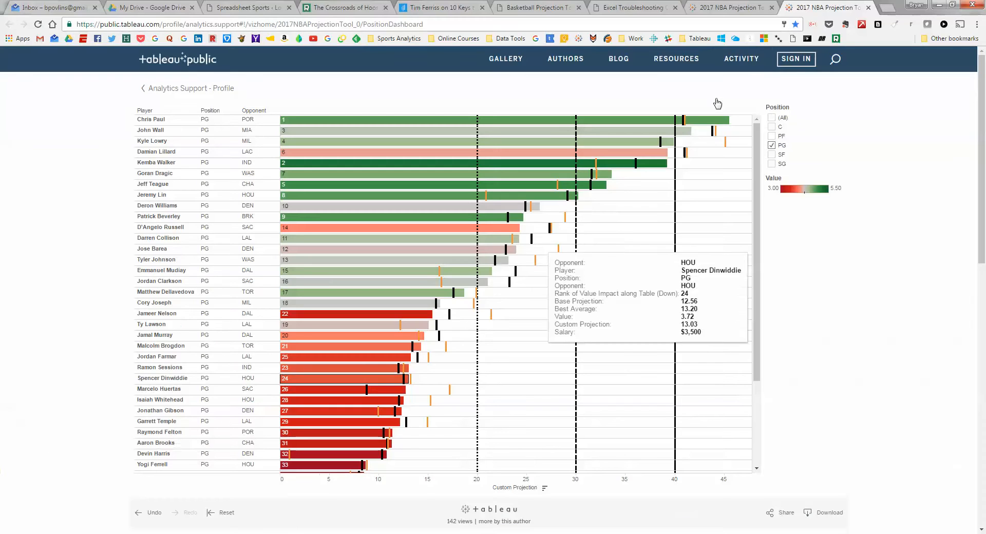
pyautogui.click(886, 8)
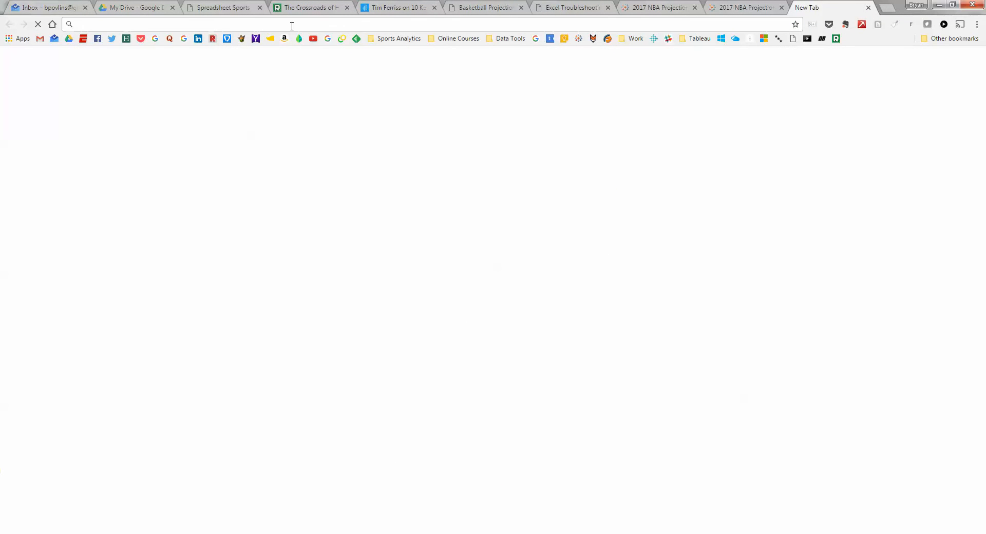
pyautogui.click(241, 39)
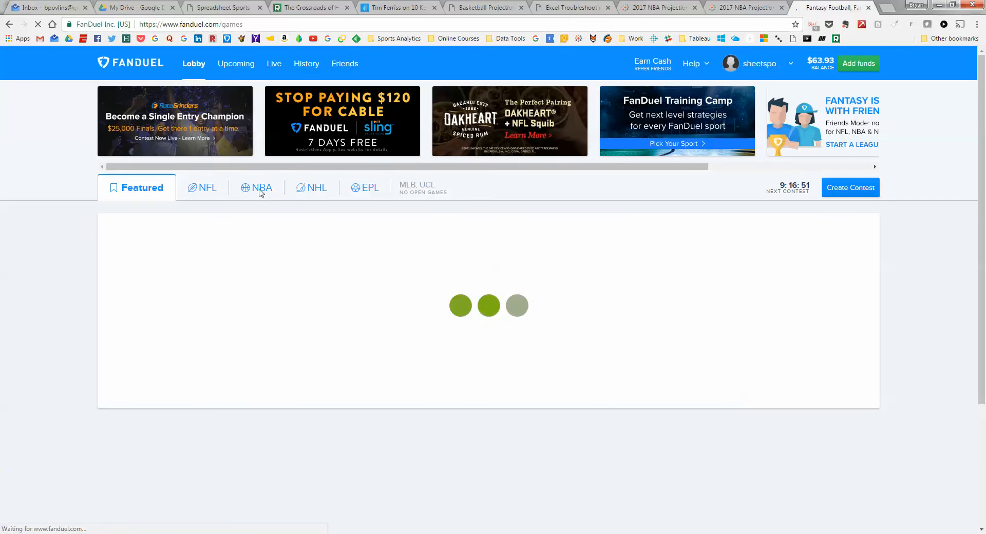
pyautogui.click(260, 191)
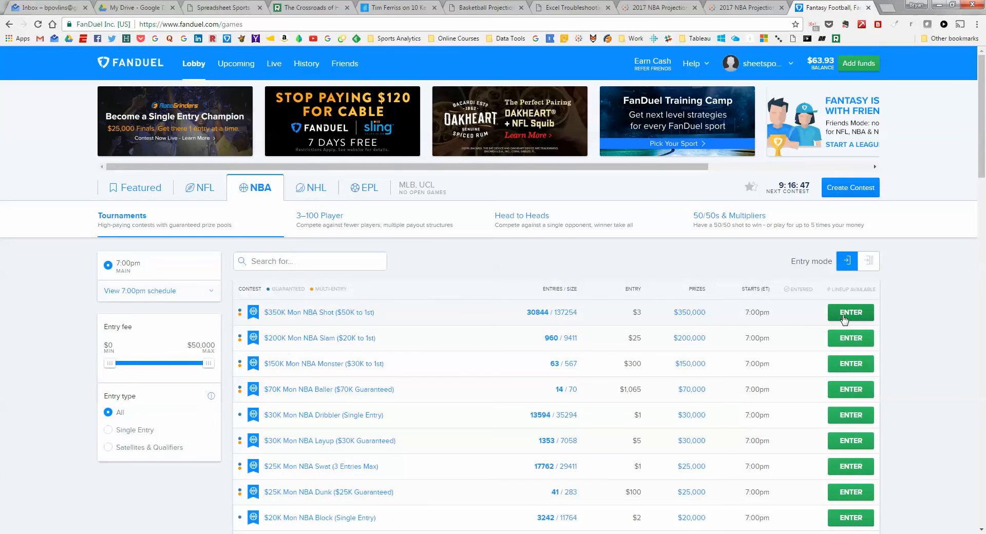
pyautogui.click(848, 314)
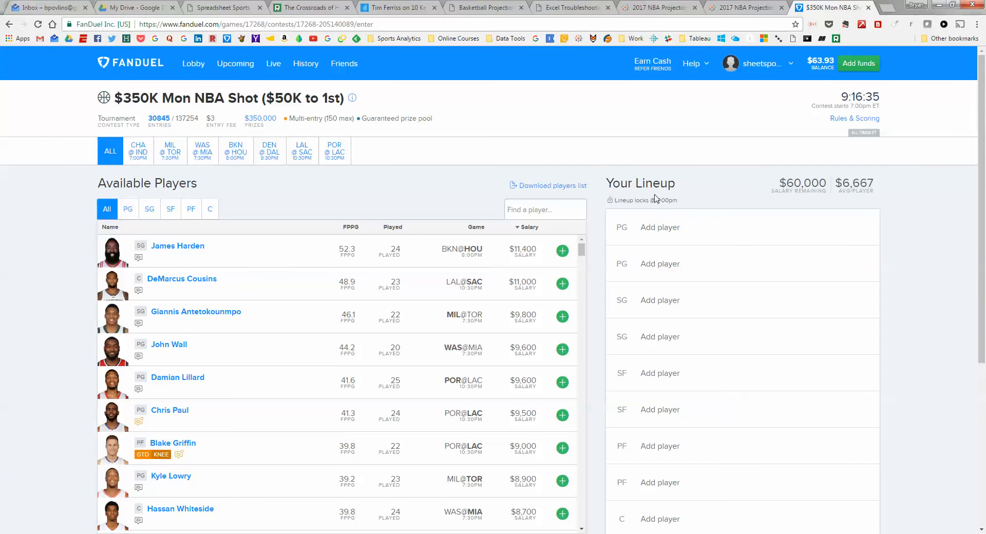
# Open the option to upload lineups from a CSV file for this contest.
pyautogui.scroll(-3, 654, 197)
pyautogui.scroll(2, 627, 170)
pyautogui.scroll(-1, 629, 171)
pyautogui.scroll(-2, 629, 171)
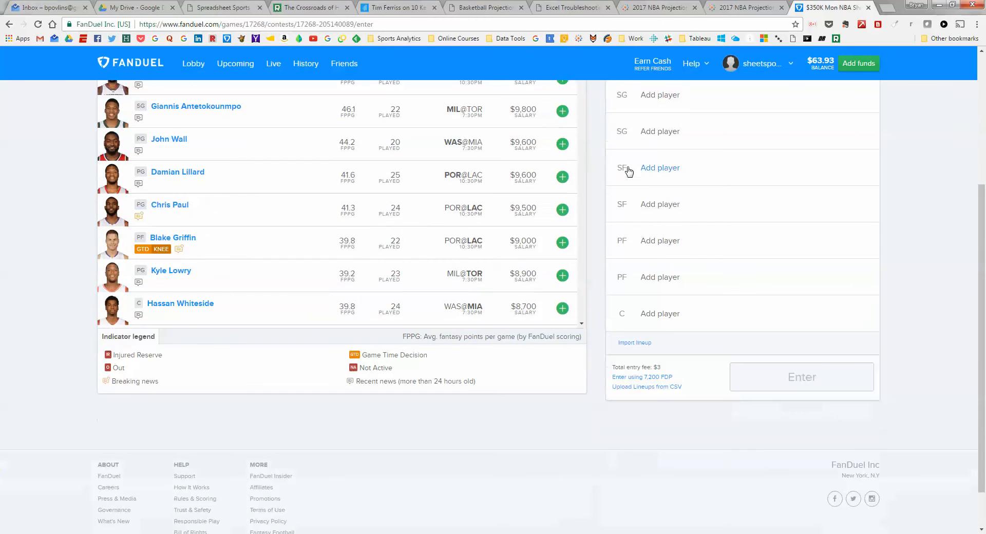
pyautogui.click(629, 387)
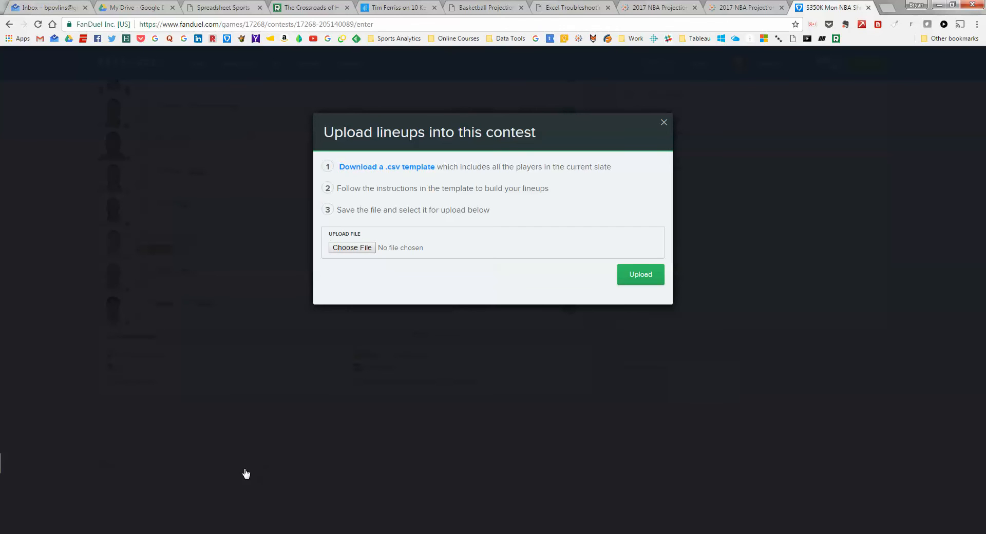
# Switch to the FanDuel lineup upload template in Excel and examine the Player ID + Player Name column for the slate ID prefix.
pyautogui.click(204, 533)
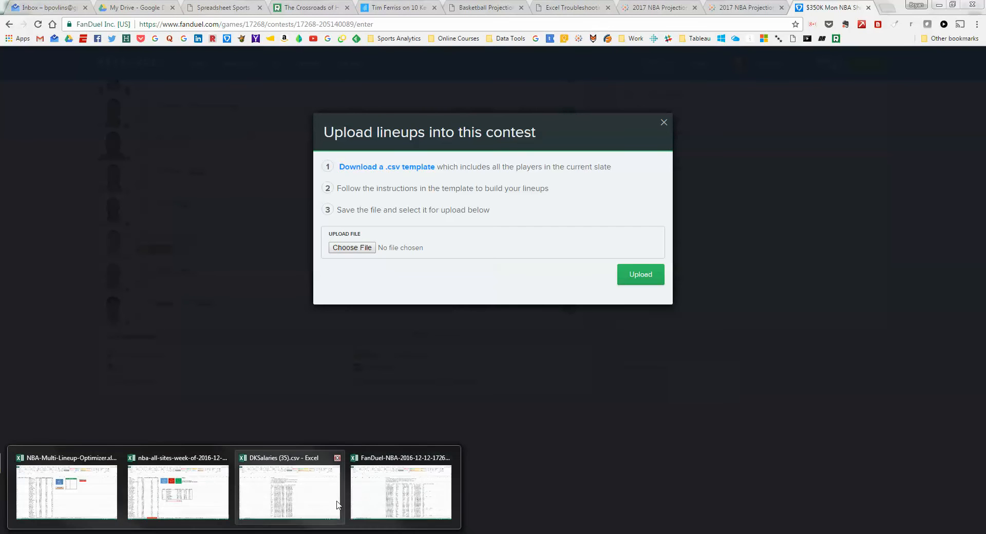
pyautogui.click(405, 500)
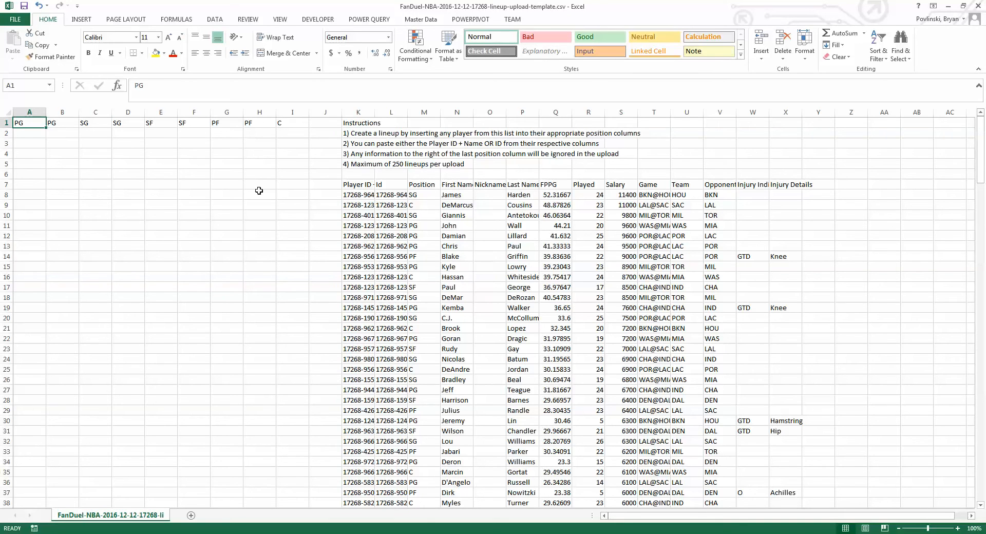
pyautogui.click(360, 187)
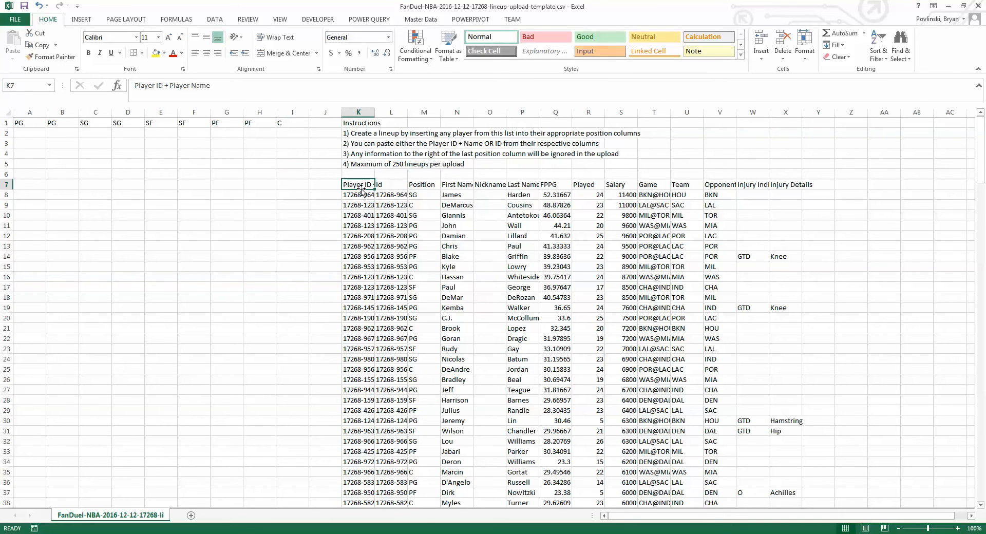
pyautogui.click(361, 199)
pyautogui.moveTo(361, 198); pyautogui.dragTo(359, 381)
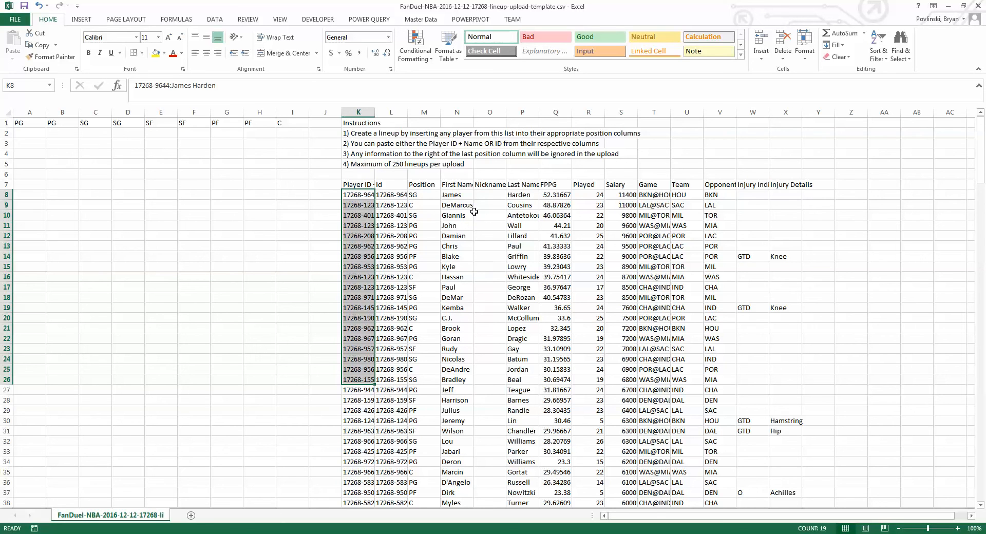
pyautogui.click(360, 195)
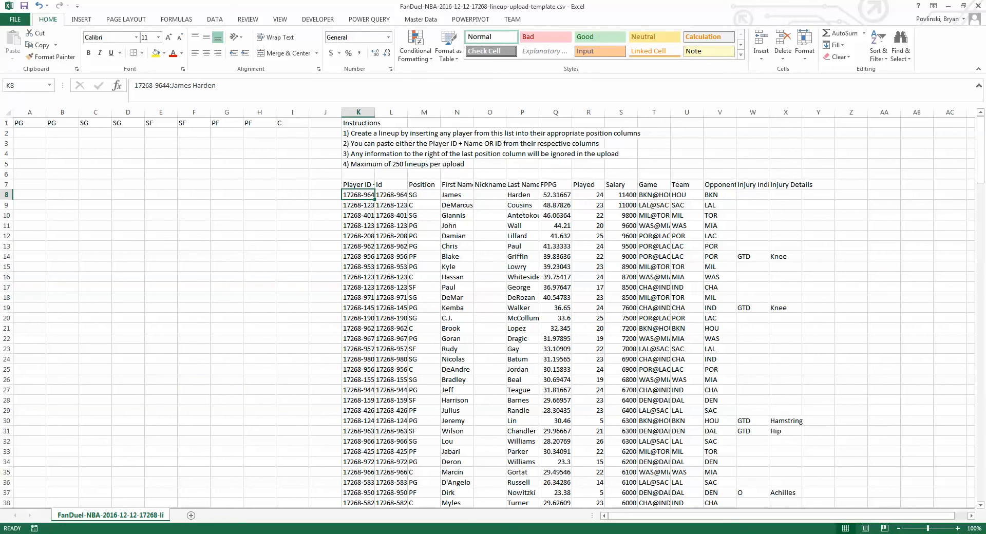
# Check the FanDuel Slate ID in the multi-lineup optimizer workbook and return to the projections workbook's FanDuel Optimal Lineup sheet.
pyautogui.moveTo(171, 515)
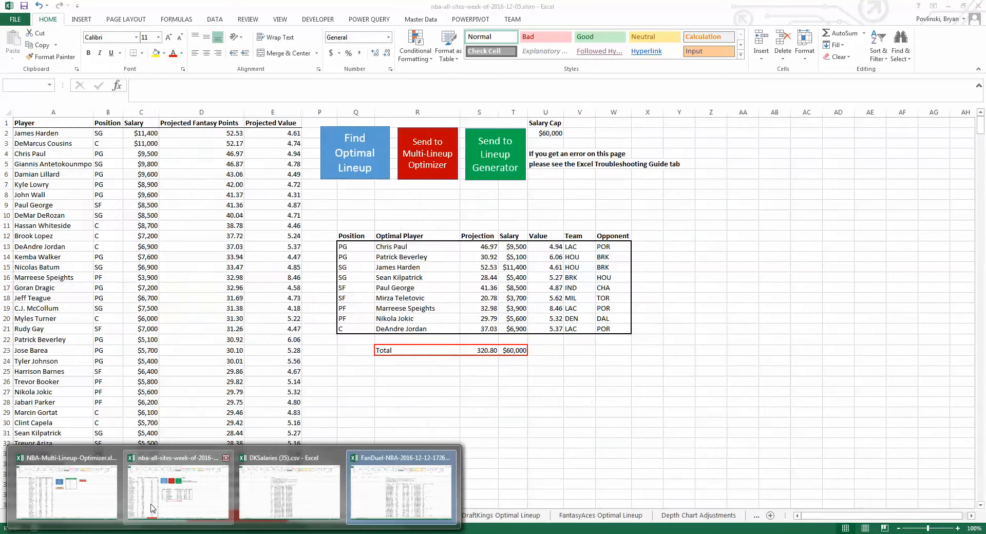
pyautogui.click(114, 507)
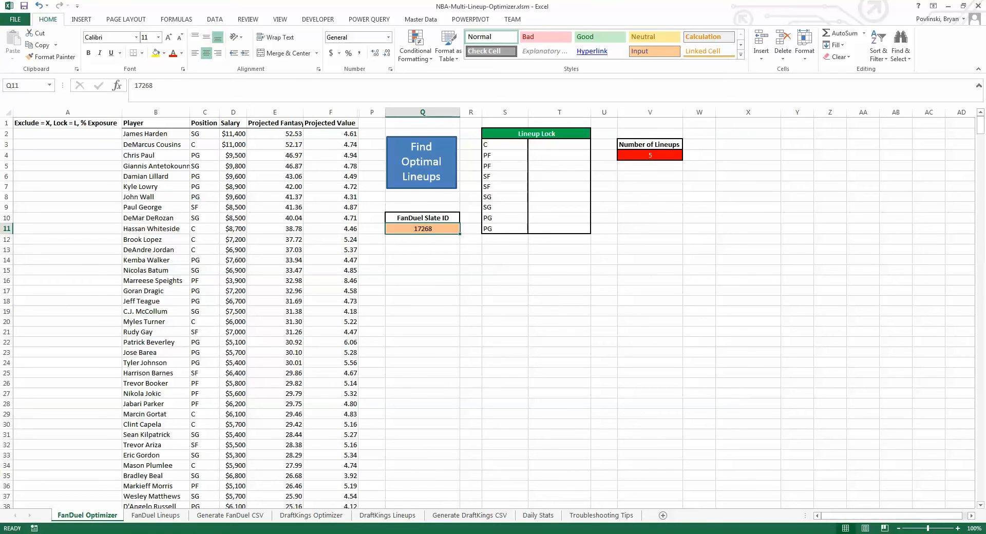
pyautogui.moveTo(234, 533)
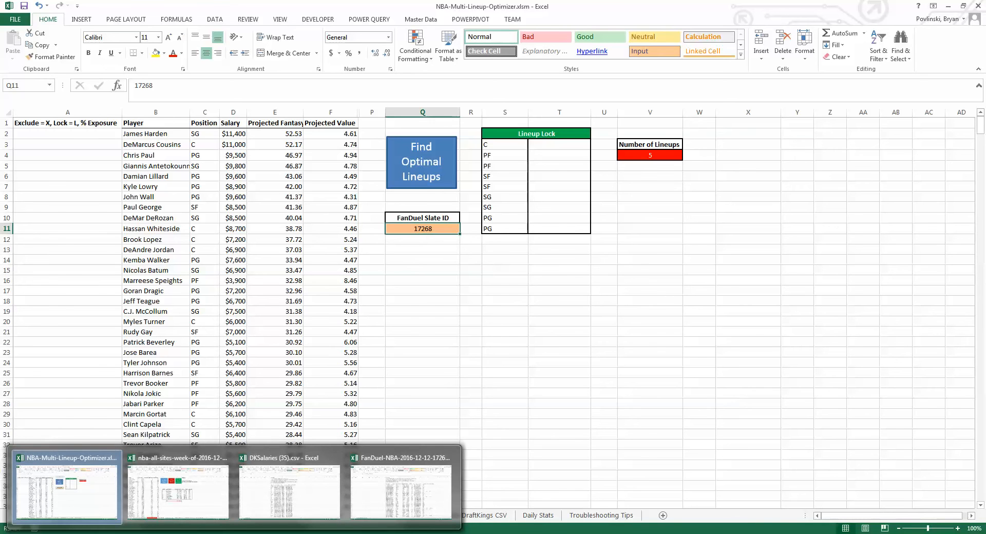
pyautogui.click(181, 489)
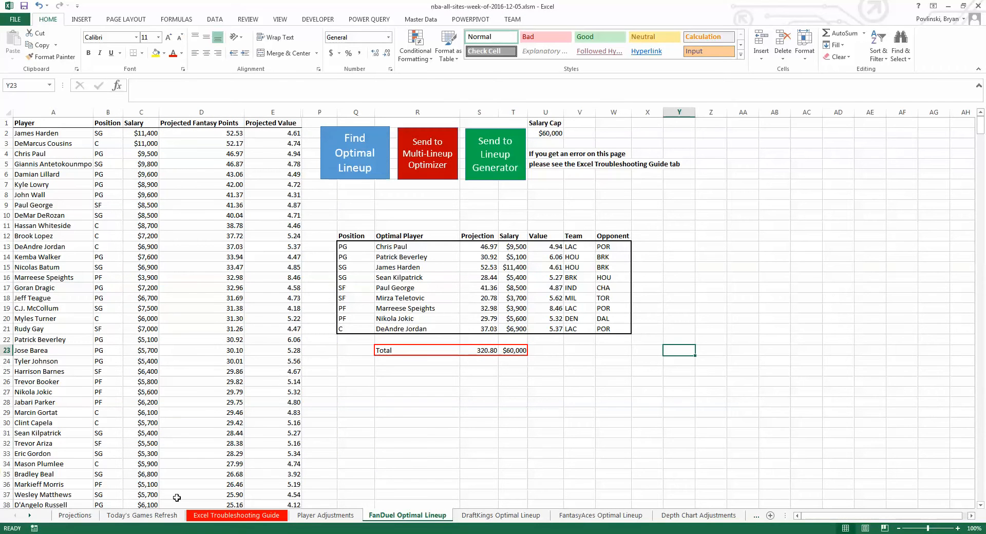
# Close the projections workbook without saving and open FanDuel NBA Upload Template.csv from the Spreadsheet Sports folder in Dropbox.
pyautogui.click(978, 6)
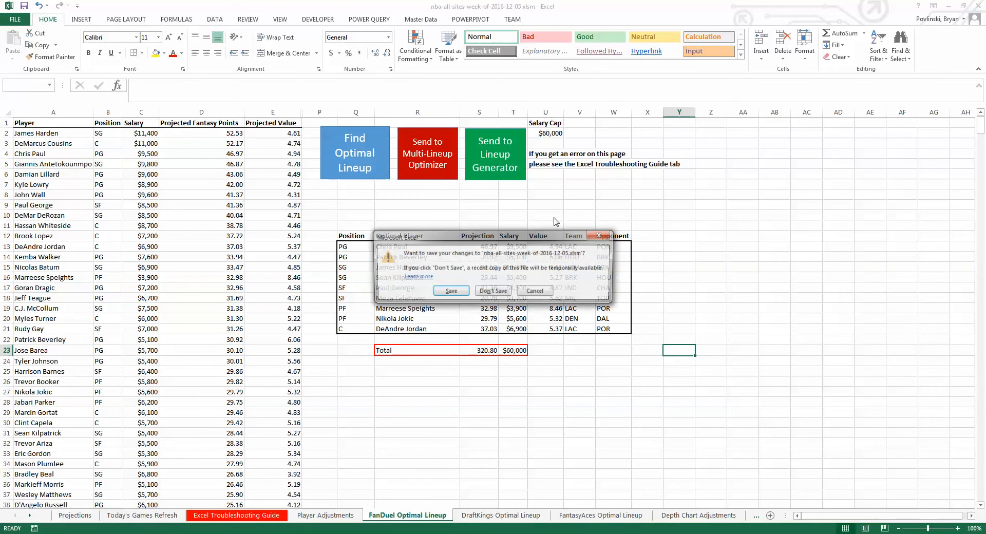
pyautogui.click(489, 292)
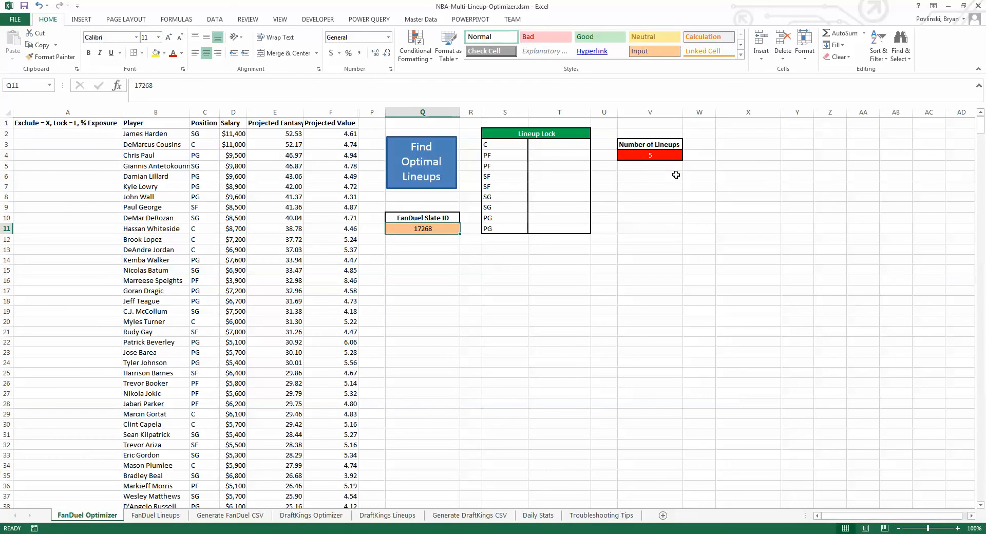
pyautogui.click(51, 533)
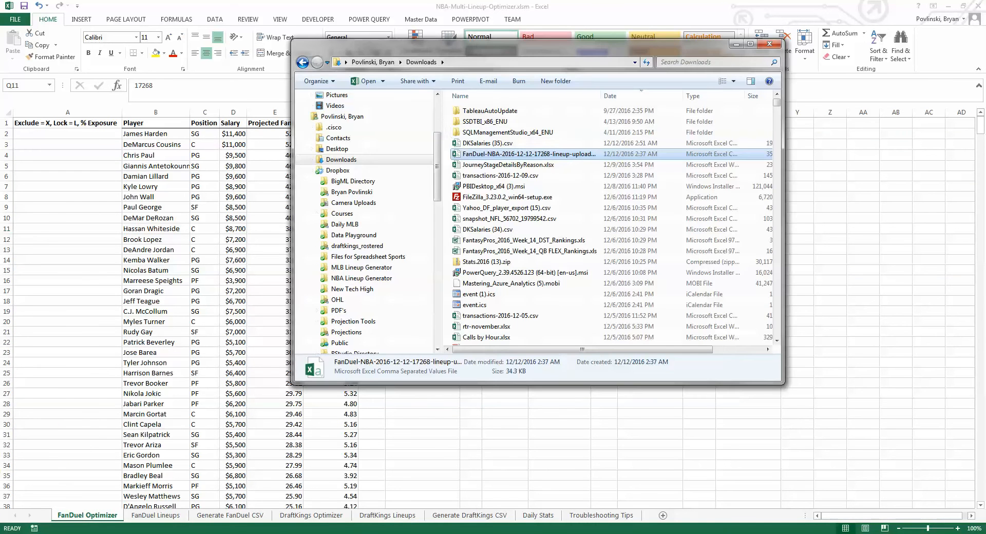
pyautogui.scroll(5, 366, 113)
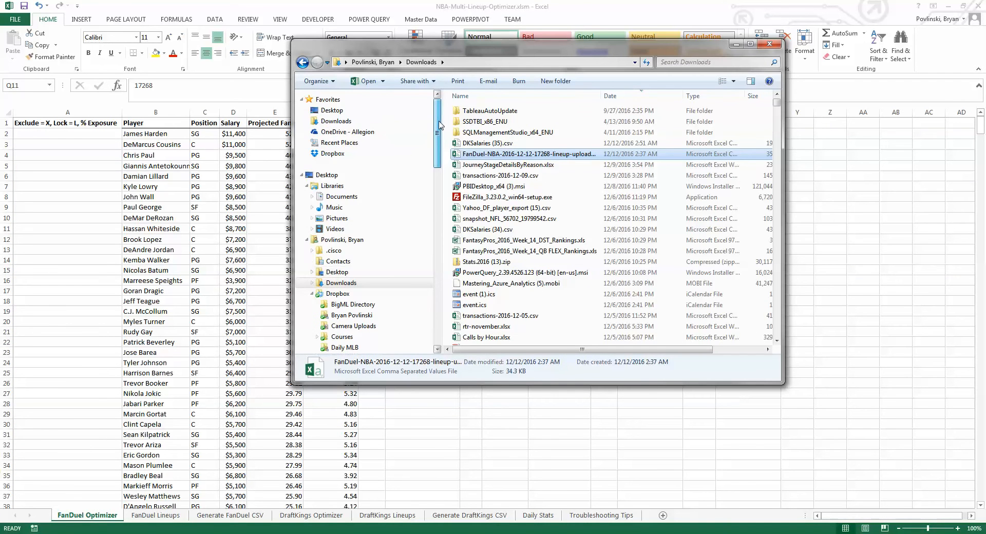
pyautogui.click(344, 153)
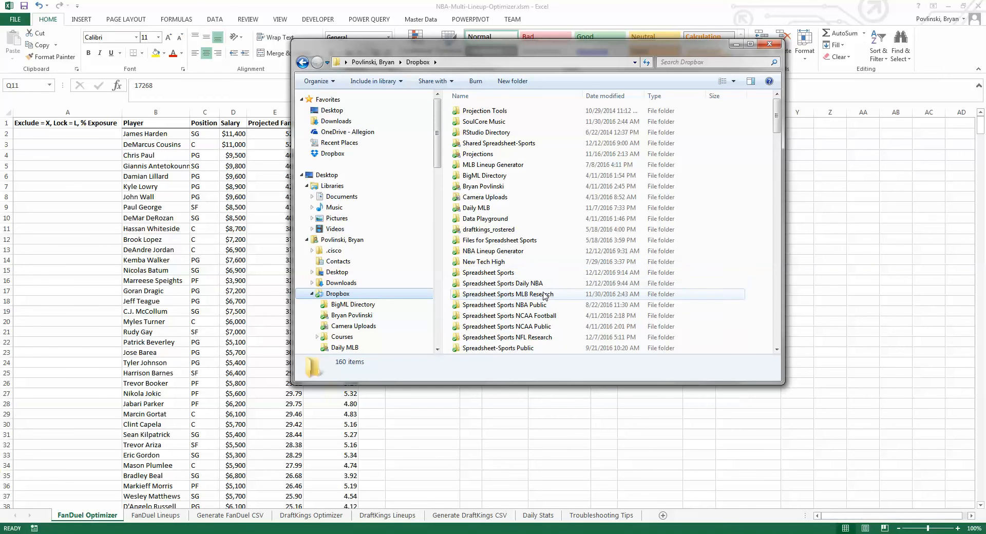
pyautogui.click(538, 274)
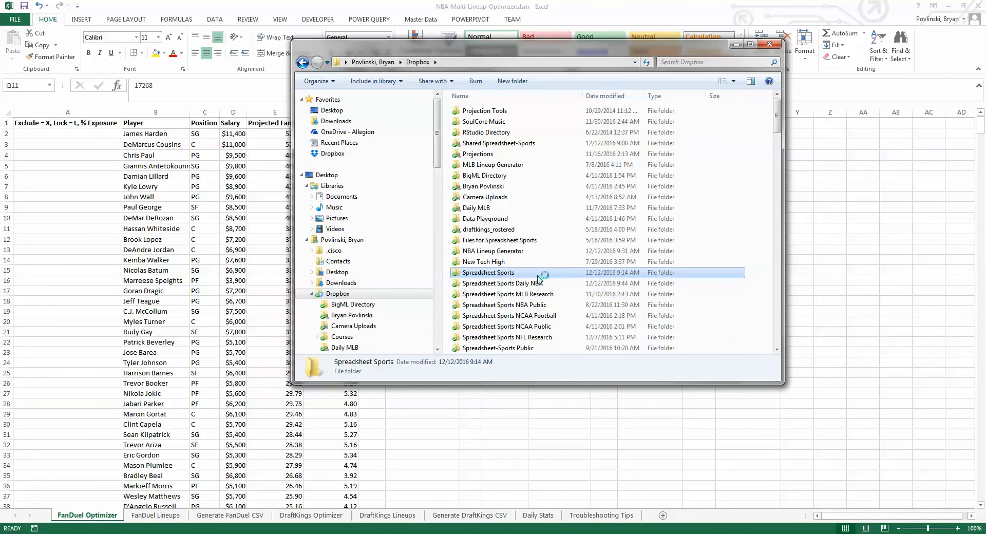
pyautogui.doubleClick(484, 272)
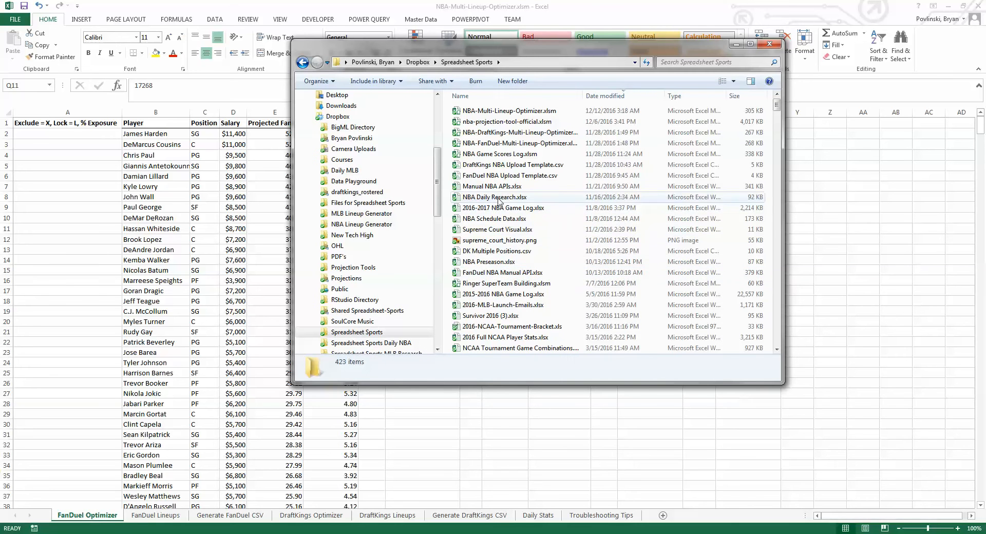
pyautogui.doubleClick(501, 175)
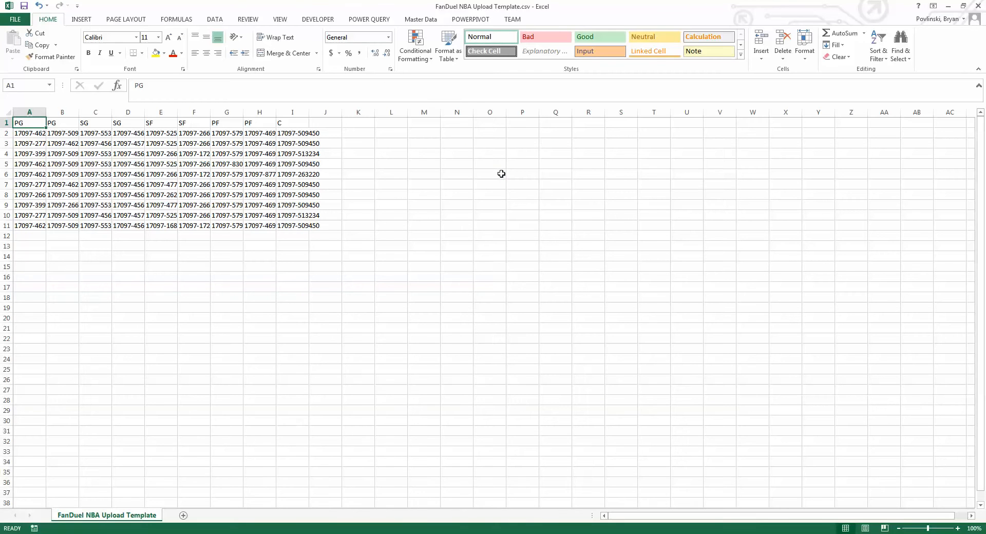
# Return to the NBA-Multi-Lineup-Optimizer workbook and find the optimal FanDuel lineups.
pyautogui.click(234, 533)
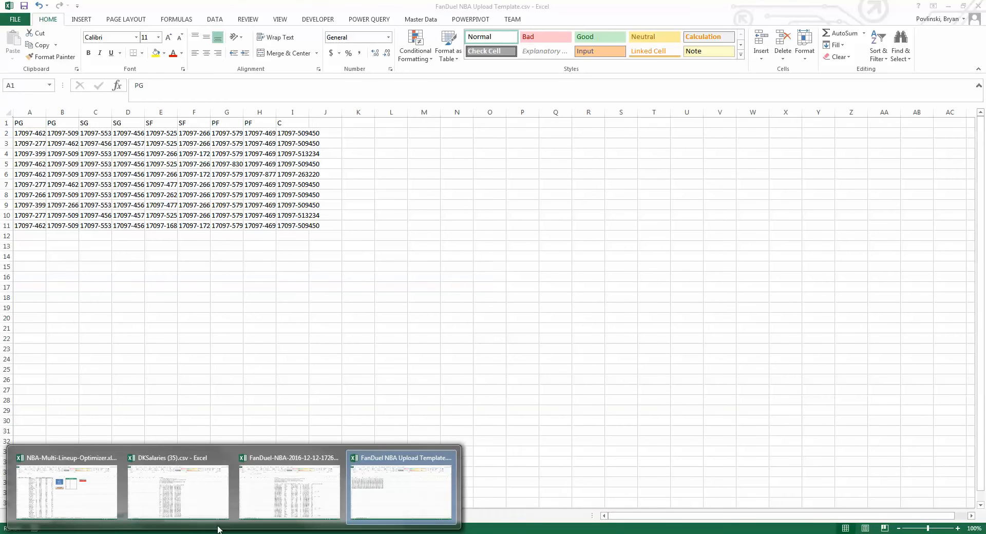
pyautogui.click(82, 486)
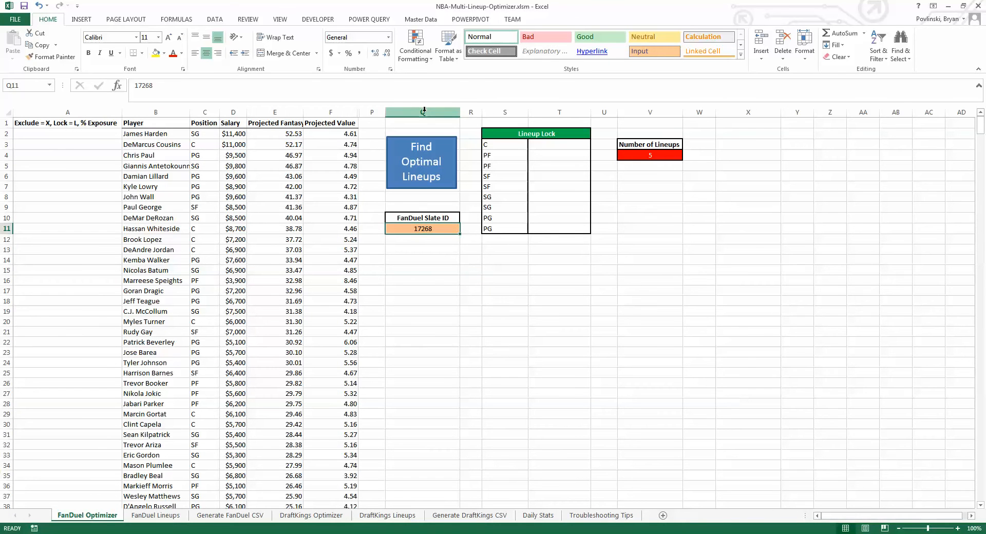
pyautogui.click(424, 163)
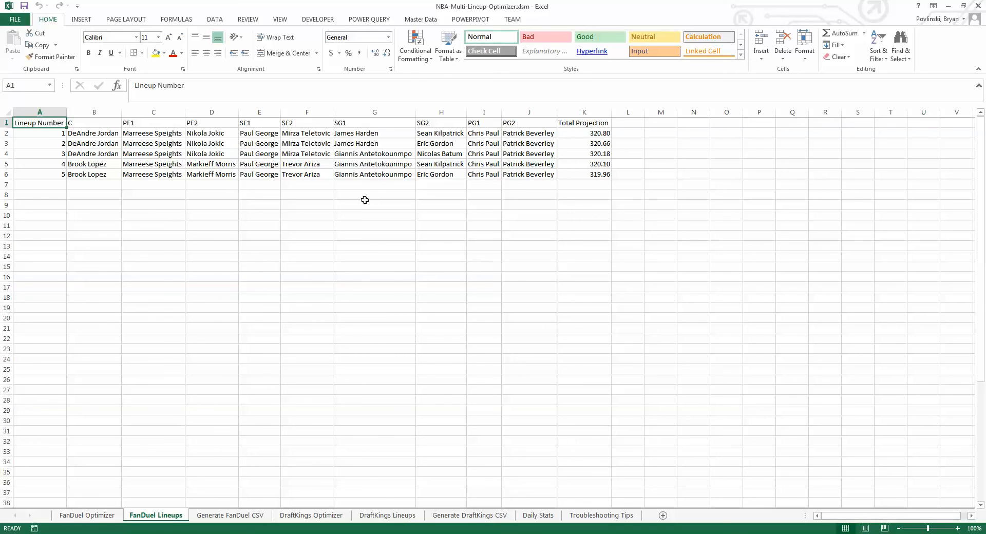
# Generate the FanDuel CSV into the open upload template from the Generate FanDuel CSV sheet and check the first PG player ID.
pyautogui.click(220, 516)
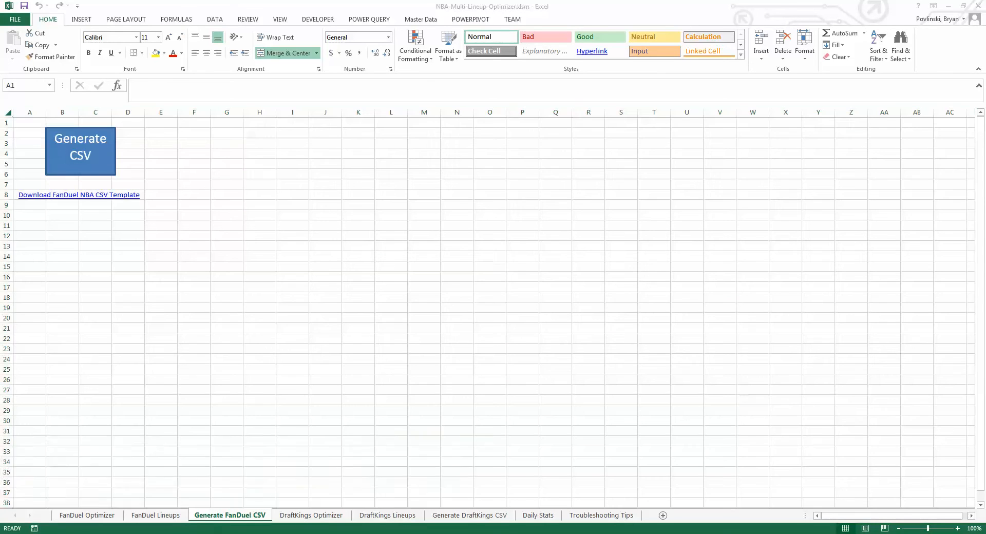
pyautogui.moveTo(234, 533)
pyautogui.click(358, 489)
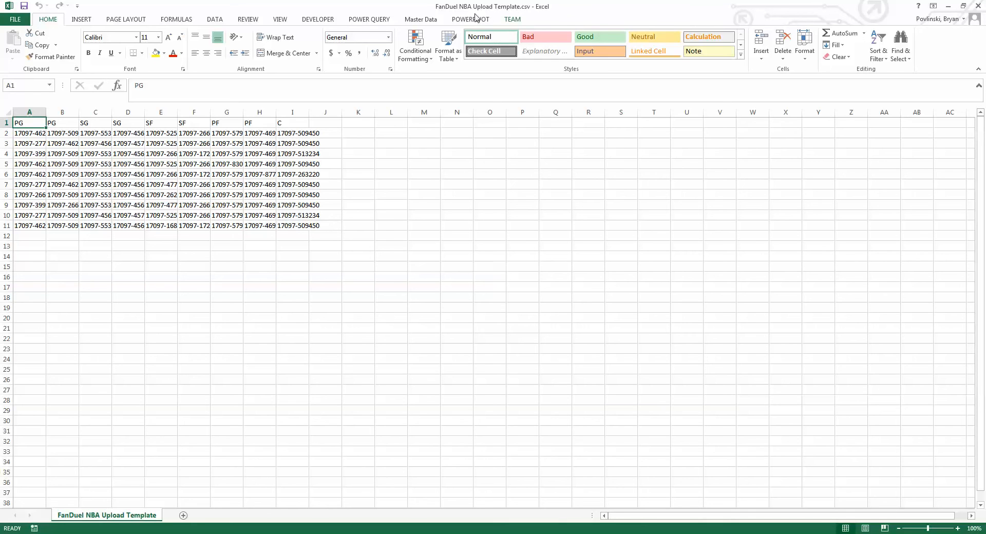
pyautogui.click(235, 533)
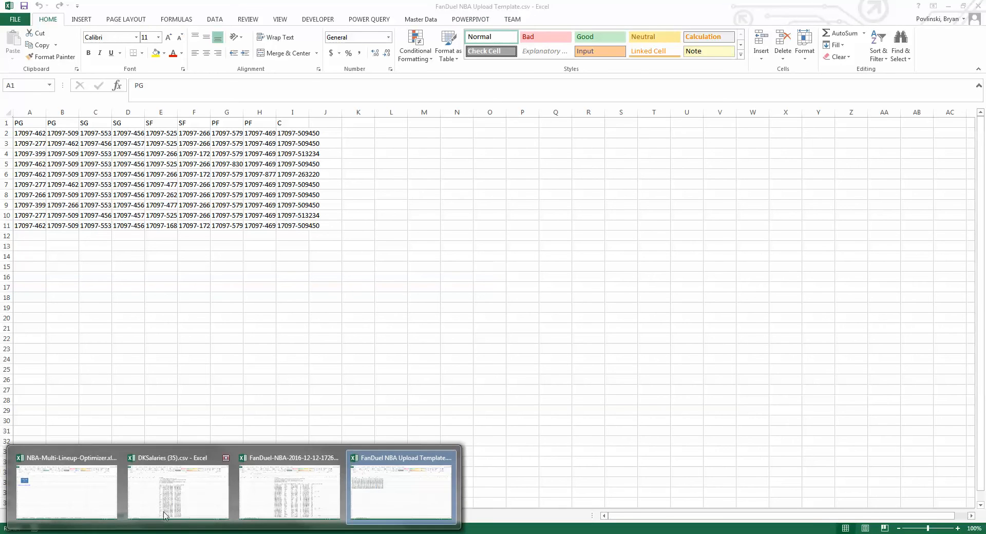
pyautogui.click(97, 480)
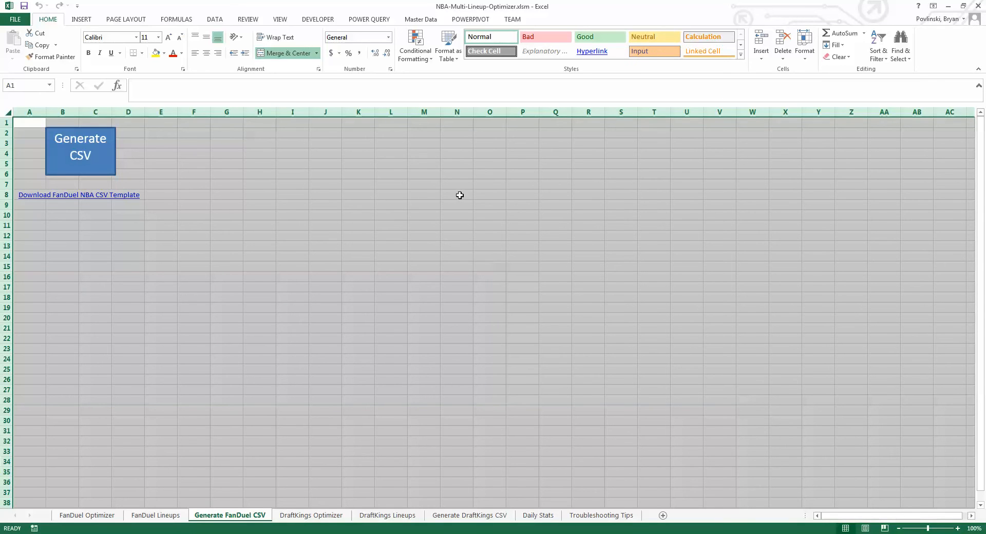
pyautogui.click(137, 255)
pyautogui.click(81, 153)
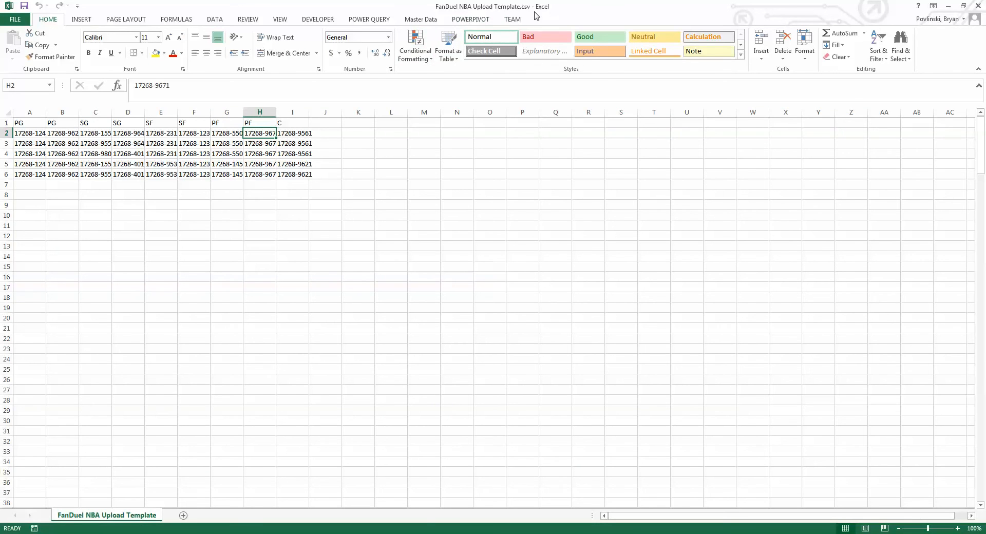
pyautogui.click(30, 135)
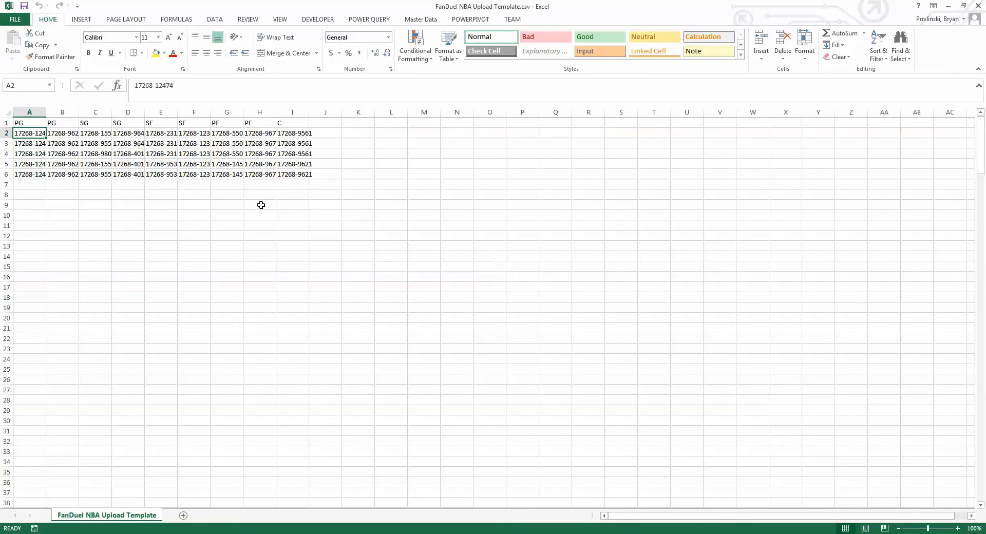
# Save the filled template to the Desktop as fanduellineupupload.csv in CSV format, replacing the existing file, and close it.
pyautogui.click(15, 19)
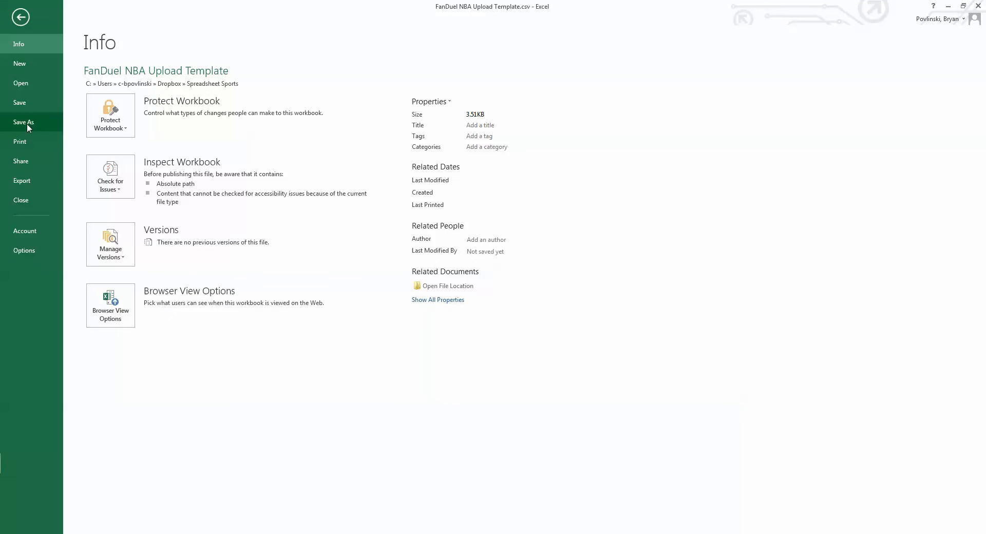
pyautogui.click(32, 122)
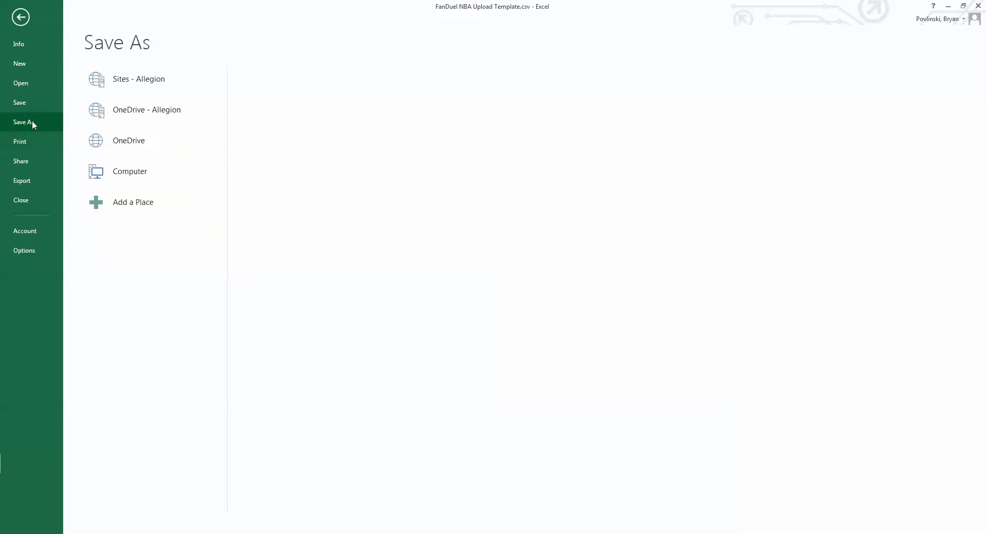
pyautogui.click(281, 177)
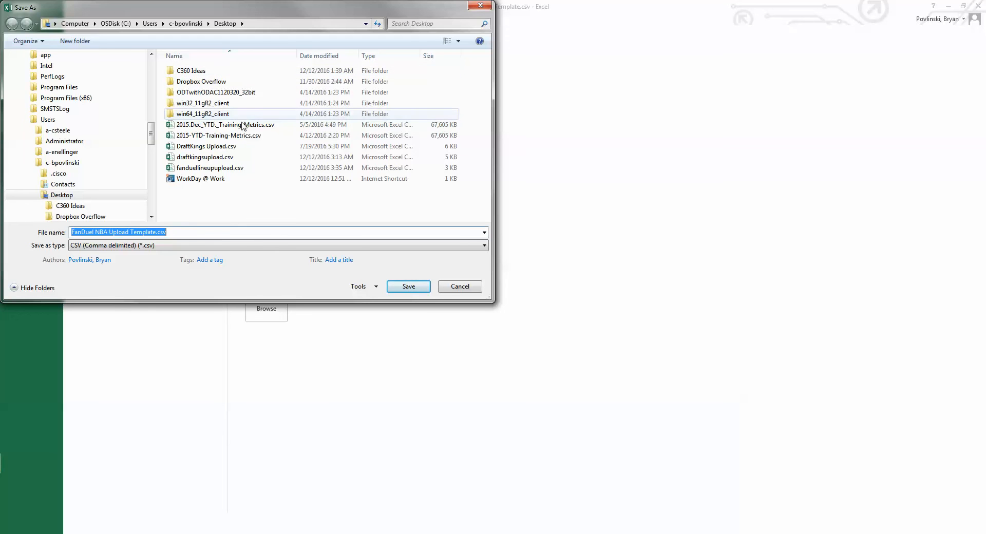
pyautogui.click(240, 168)
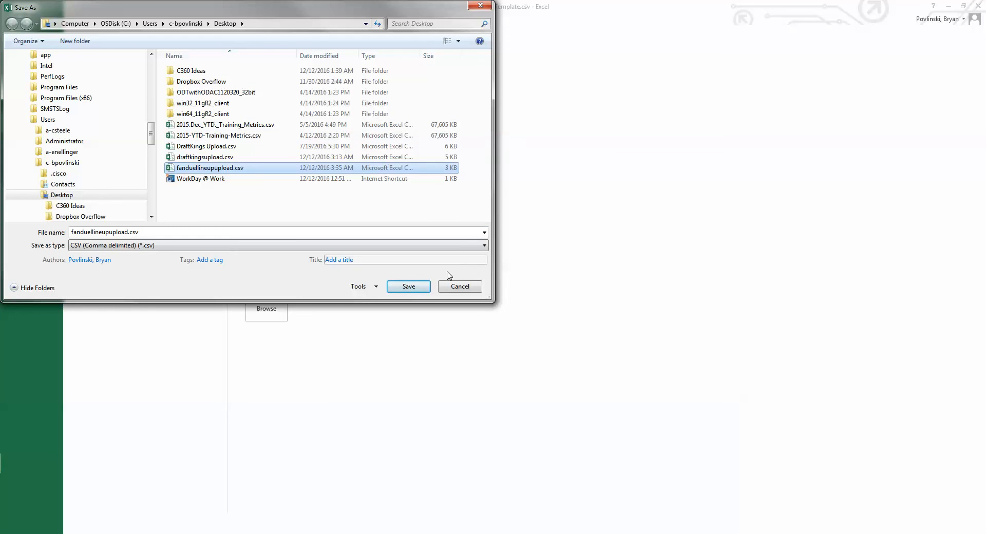
pyautogui.click(397, 287)
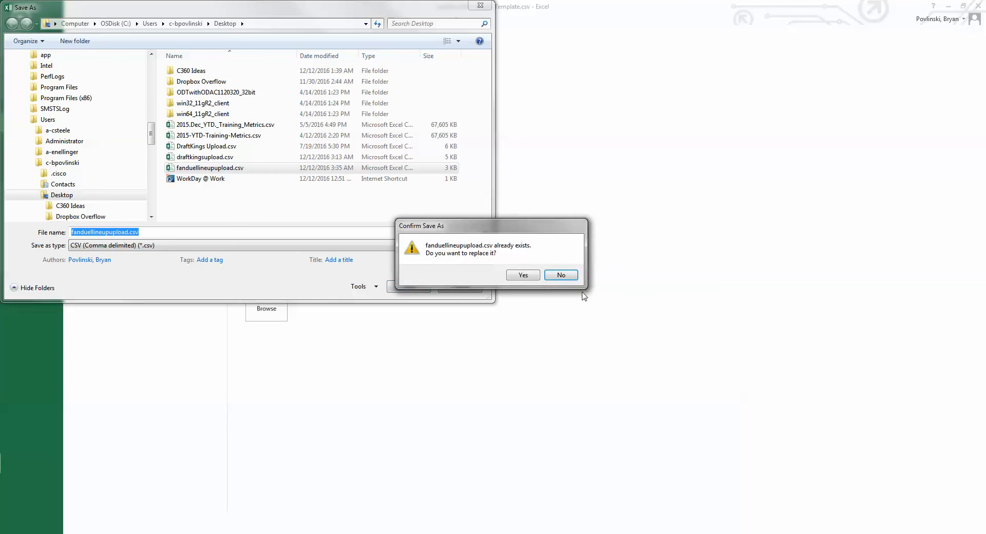
pyautogui.click(523, 275)
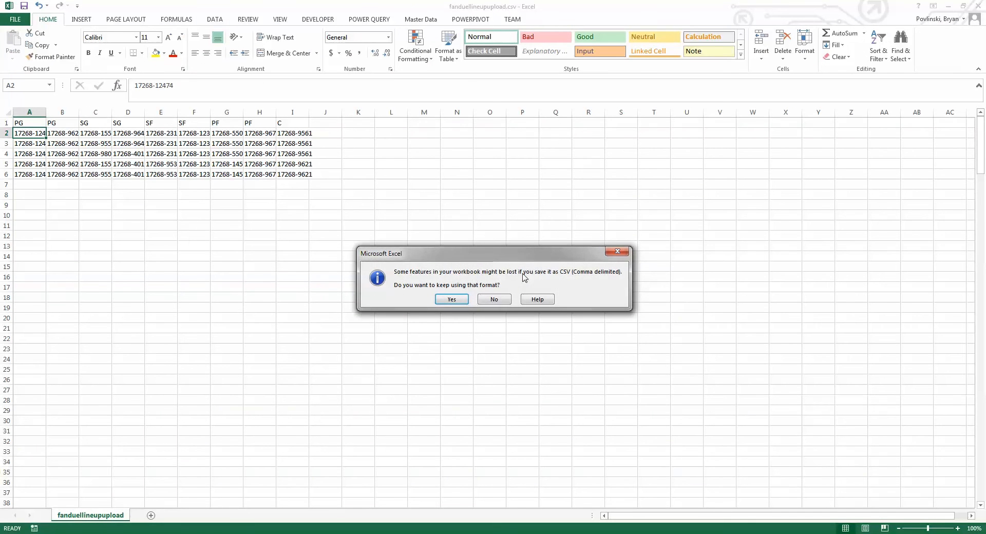
pyautogui.click(454, 298)
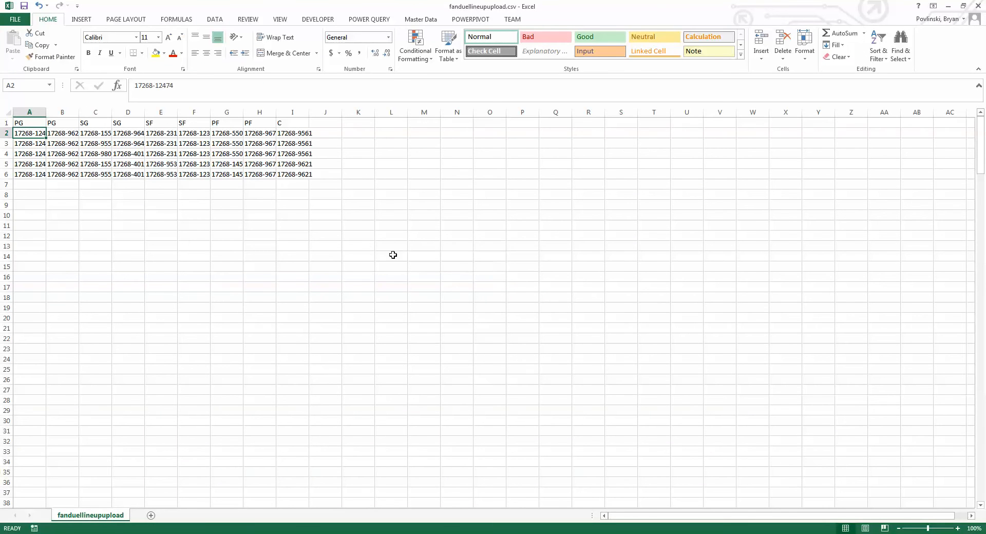
pyautogui.click(978, 6)
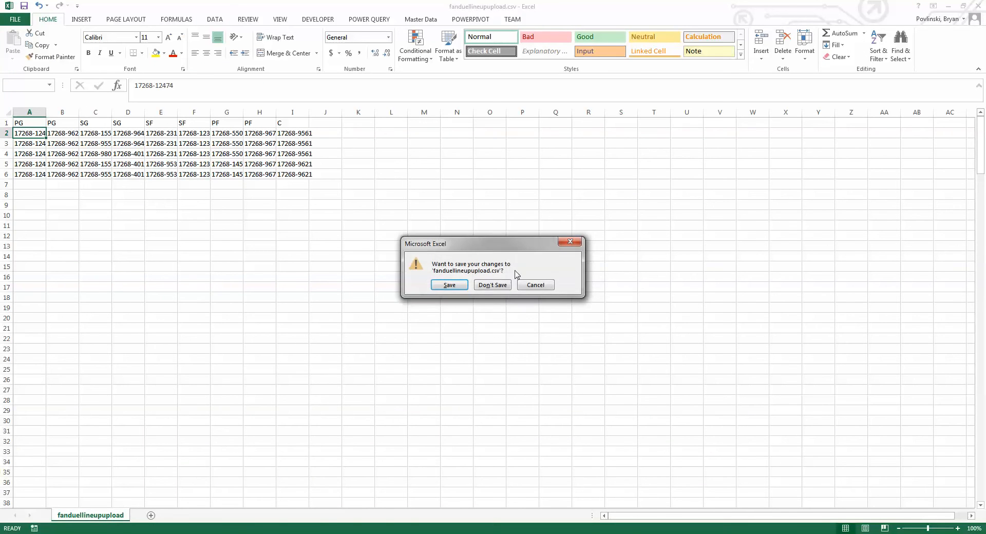
pyautogui.click(499, 284)
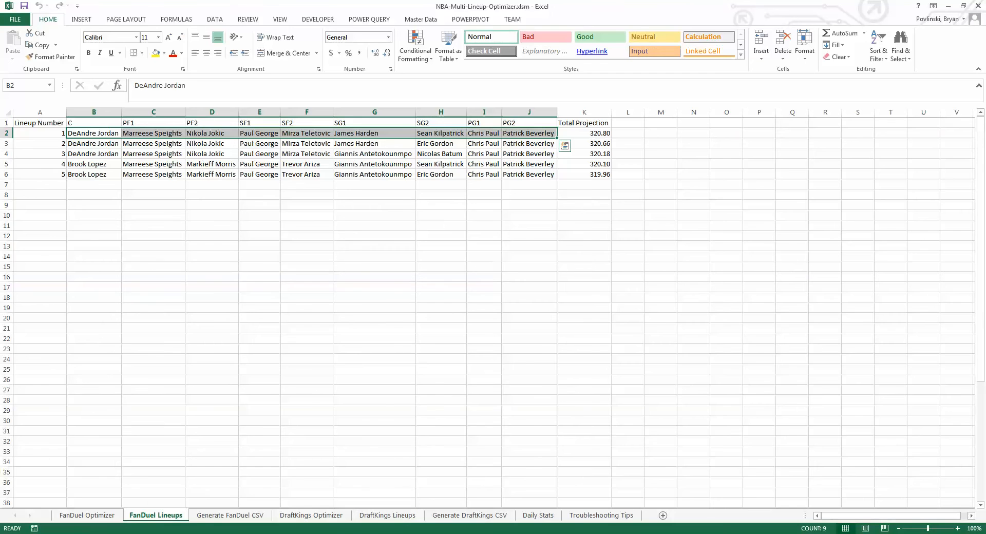
# Switch to Chrome, upload fanduellineupupload.csv from the Desktop to the FanDuel contest, and dismiss the upload dialog without entering the lineups.
pyautogui.click(132, 502)
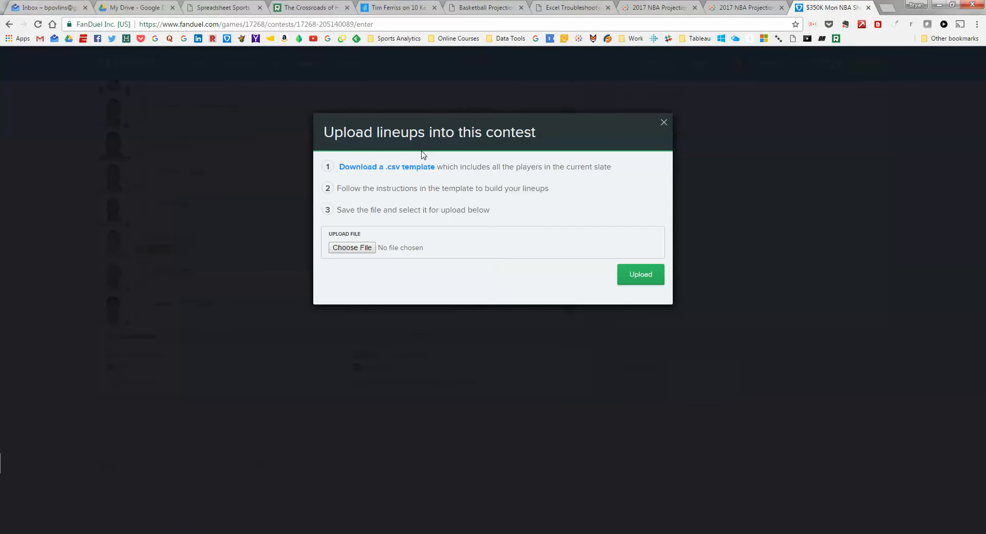
pyautogui.click(353, 246)
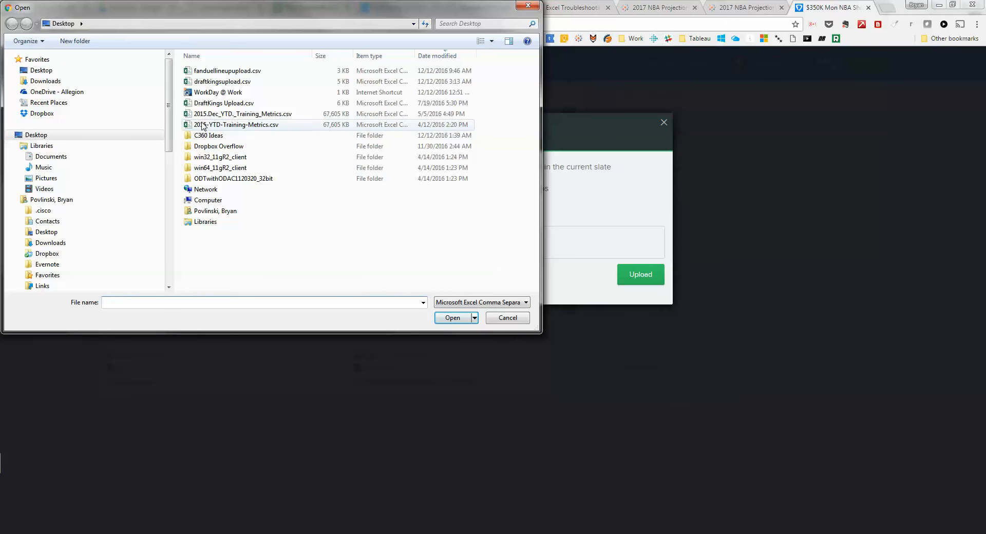
pyautogui.doubleClick(218, 73)
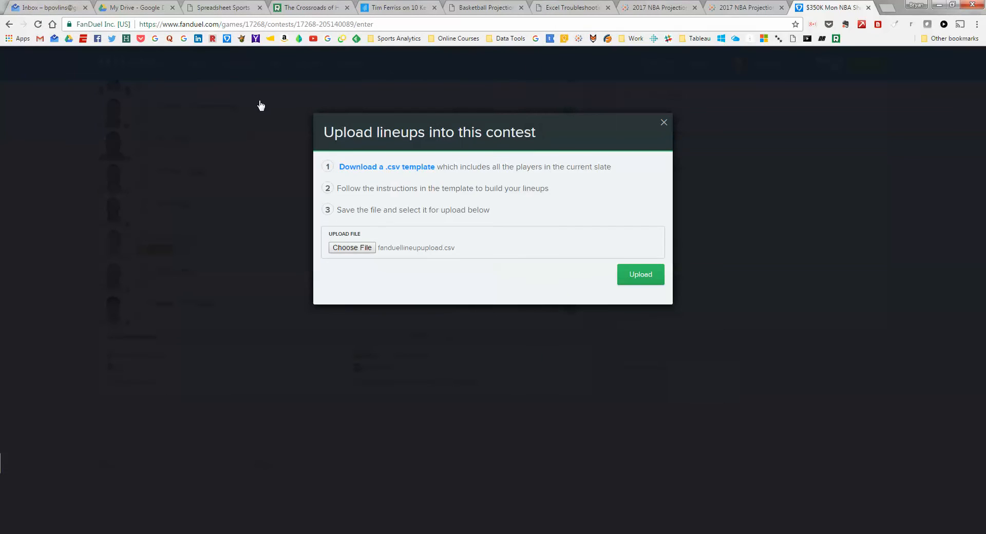
pyautogui.click(652, 277)
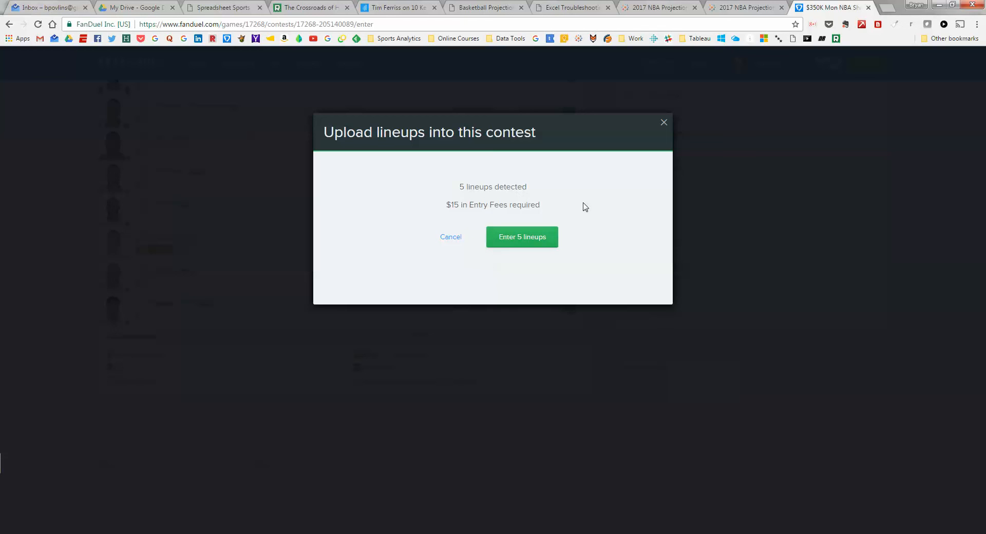
pyautogui.click(663, 124)
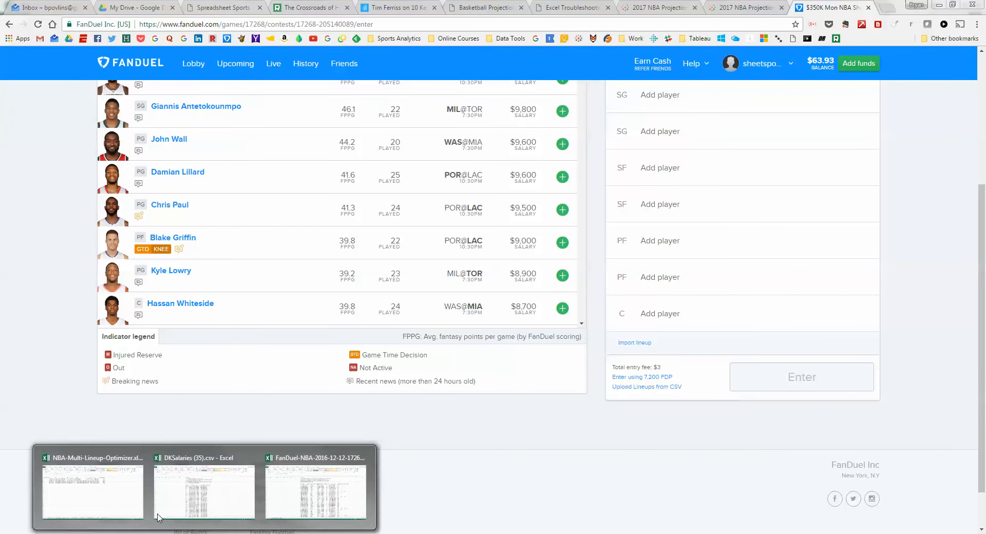
# Switch back to Excel and close the NBA-Multi-Lineup-Optimizer workbook without saving.
pyautogui.click(116, 494)
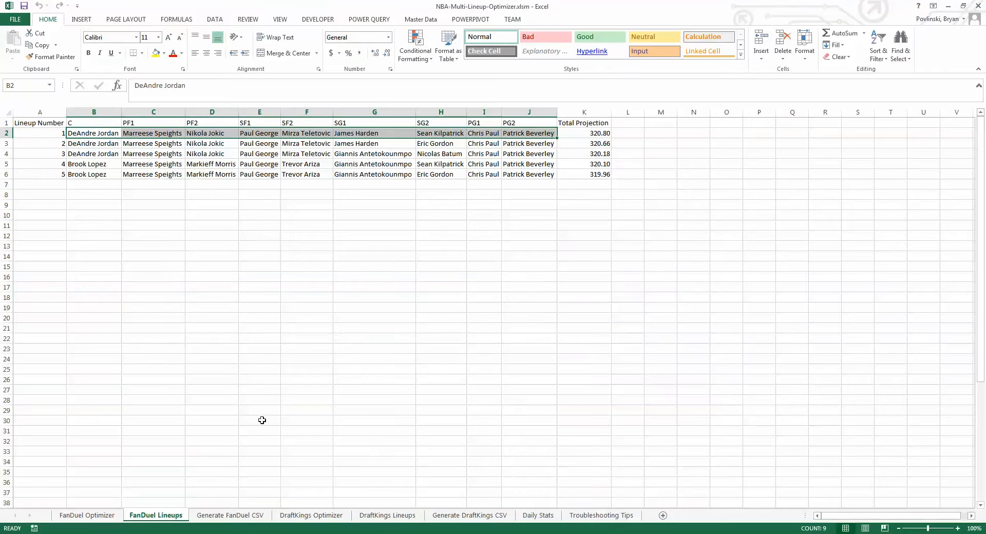
pyautogui.click(979, 6)
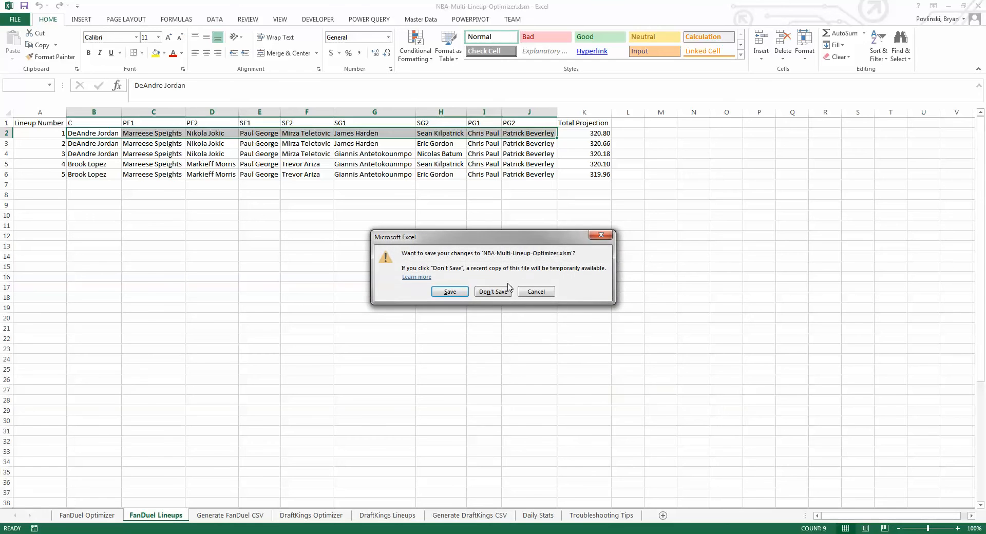
pyautogui.click(498, 293)
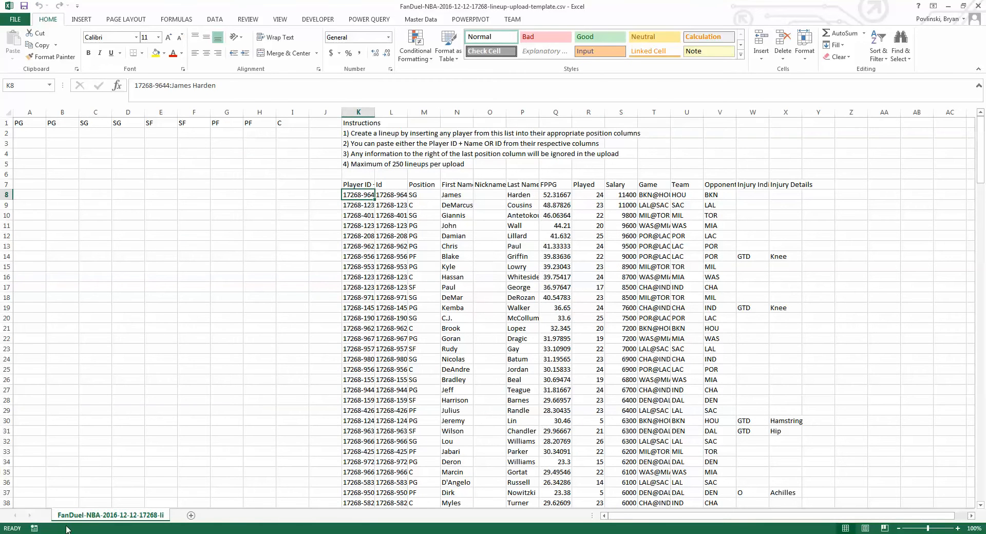
# Open NBA-DraftKings-Lineup-Generator.xlsm from the NBA Lineup Generator folder in Dropbox.
pyautogui.click(67, 533)
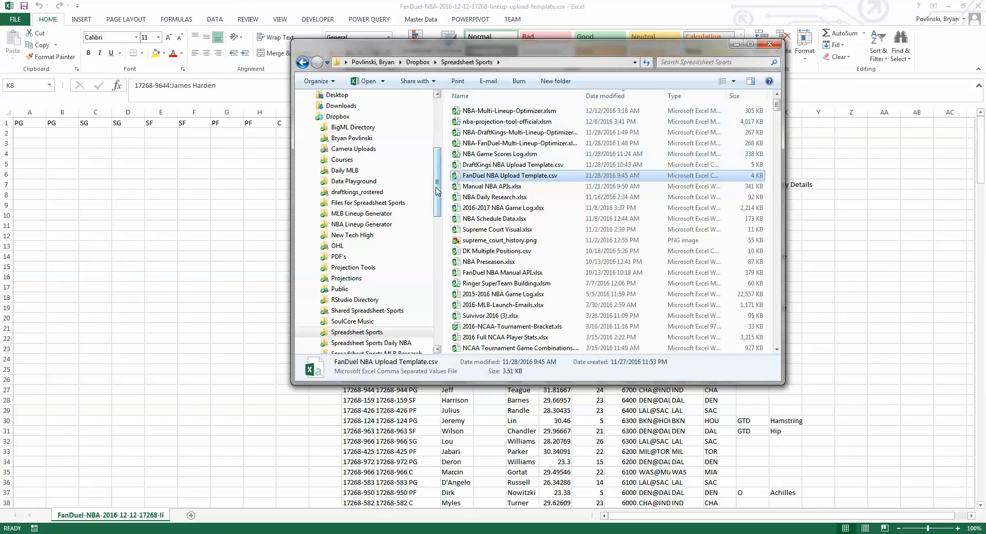
pyautogui.moveTo(438, 191); pyautogui.dragTo(439, 201)
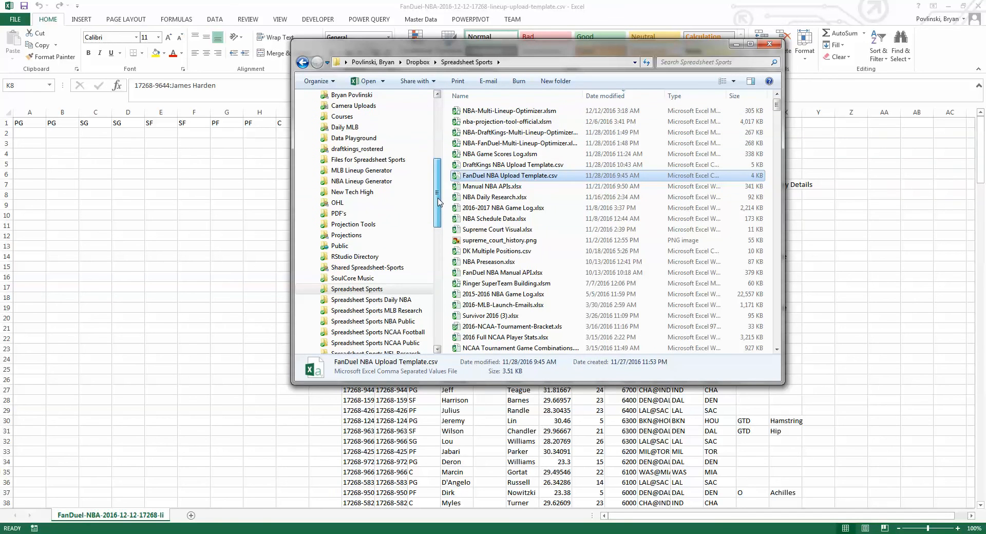
pyautogui.click(395, 182)
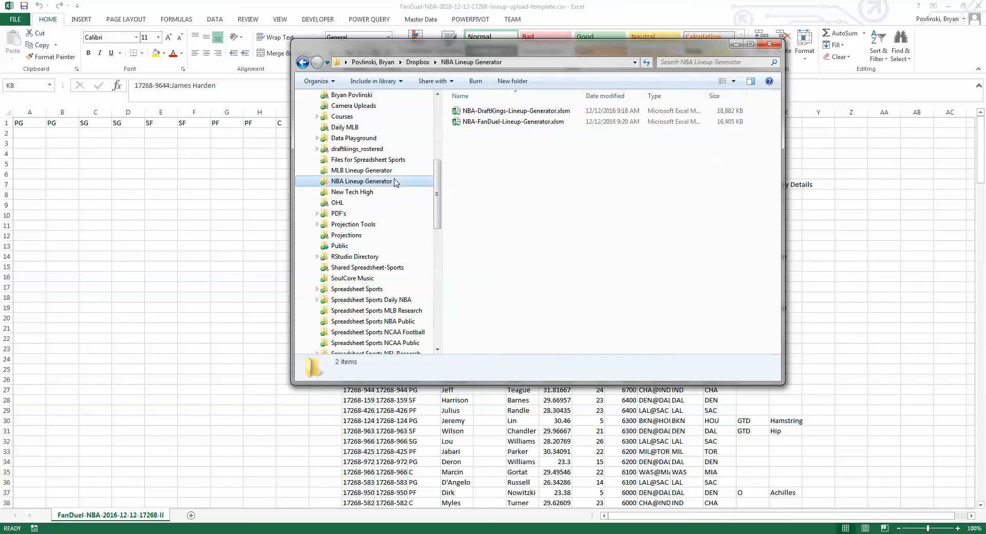
pyautogui.doubleClick(517, 116)
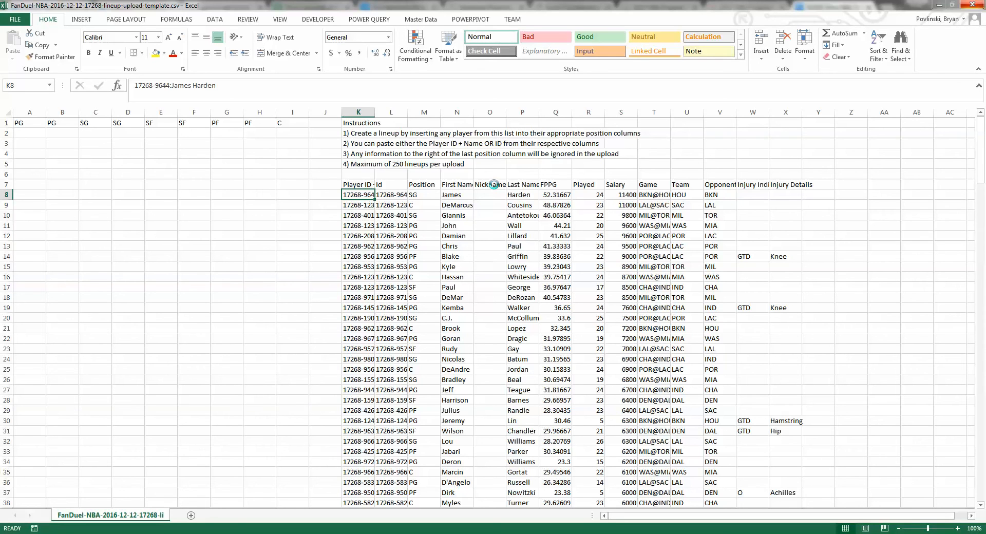
# Switch to Chrome, open the DraftKings lineup upload page from My Lineups, and choose NBA as the template sport.
pyautogui.moveTo(162, 524)
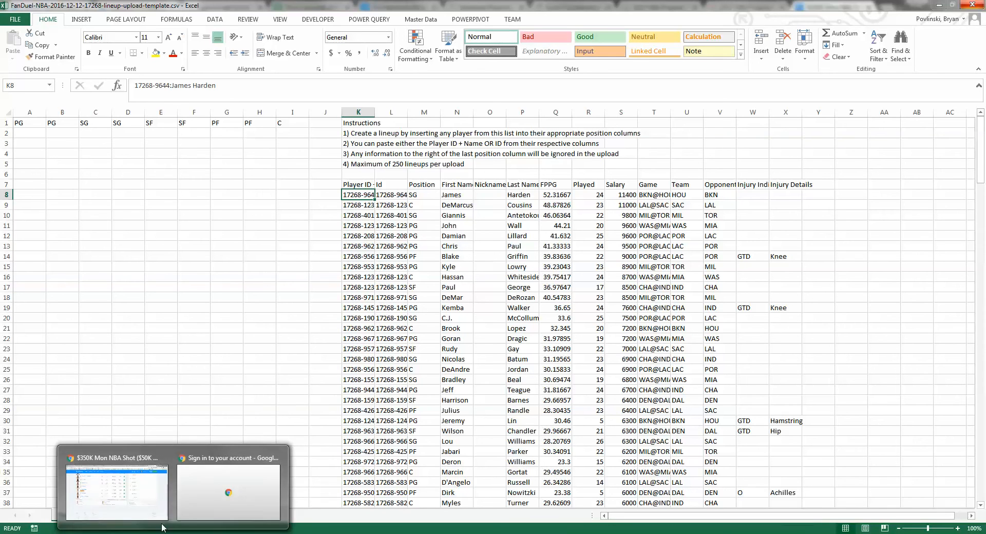
pyautogui.click(115, 488)
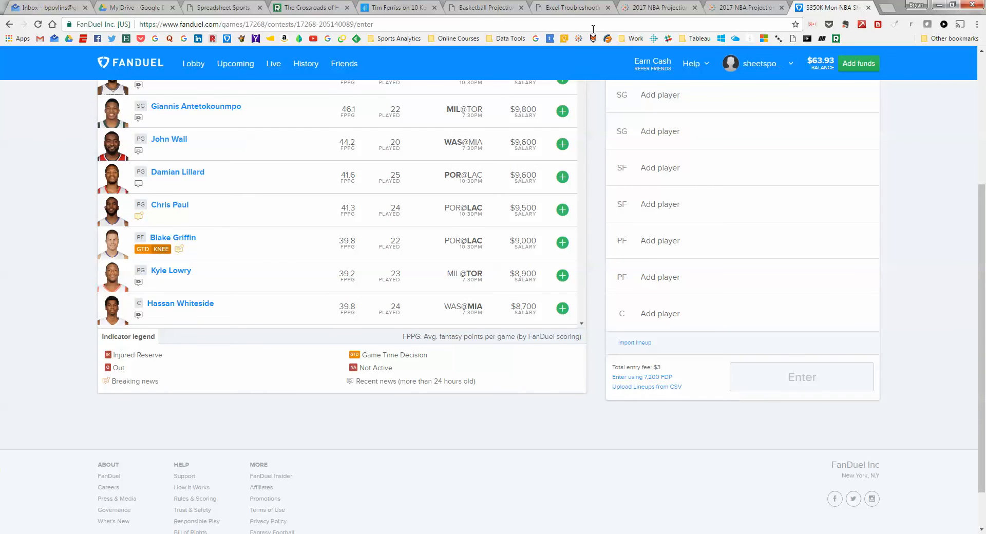
pyautogui.click(241, 39)
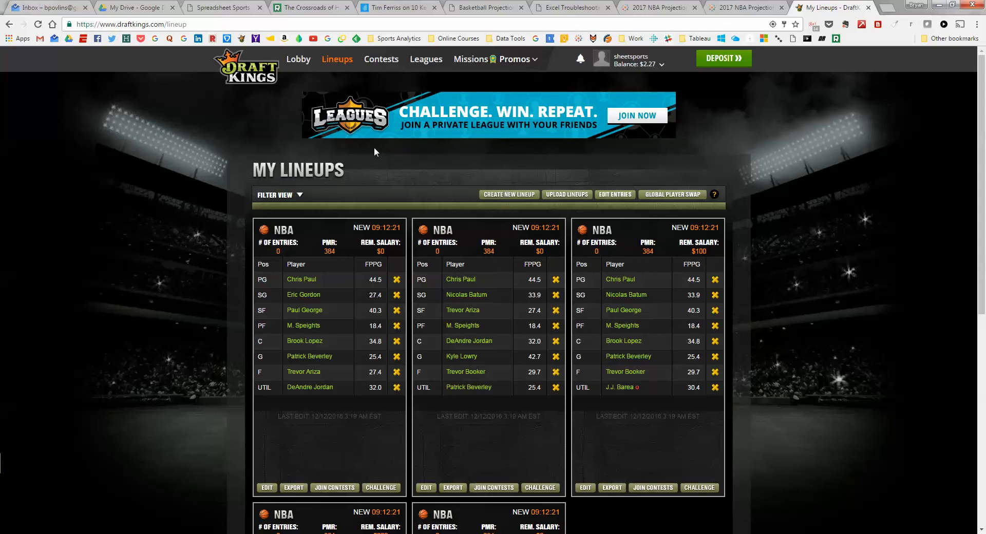
pyautogui.click(567, 194)
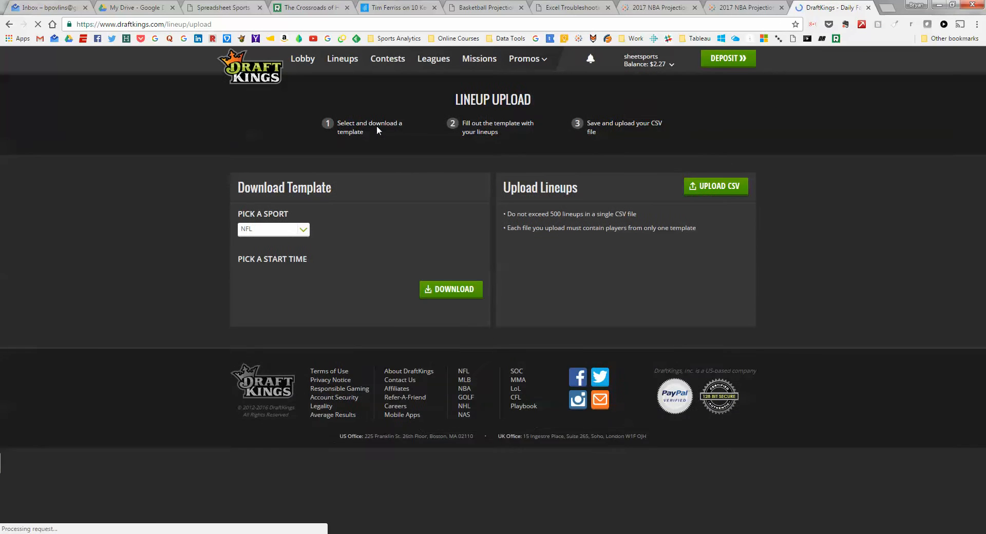
pyautogui.click(303, 229)
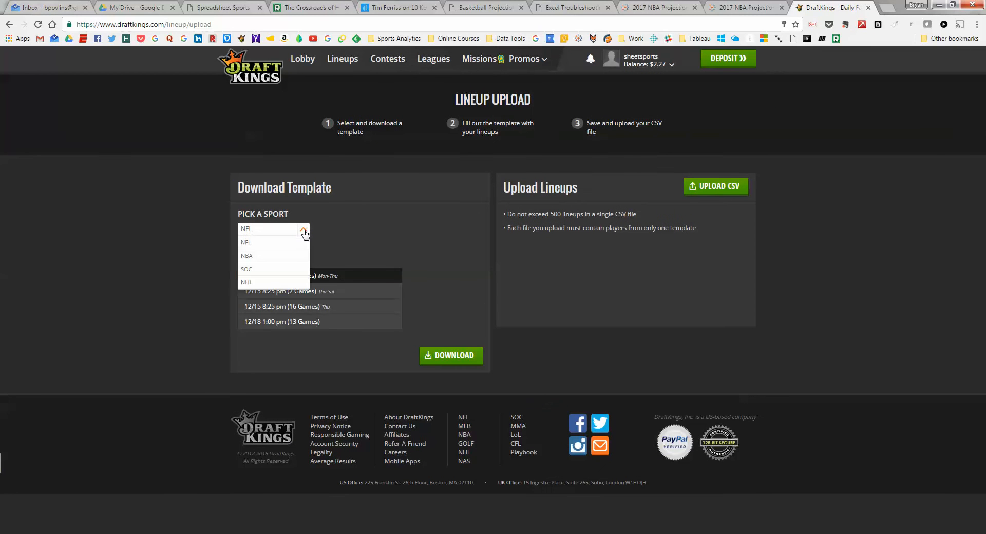
pyautogui.click(288, 256)
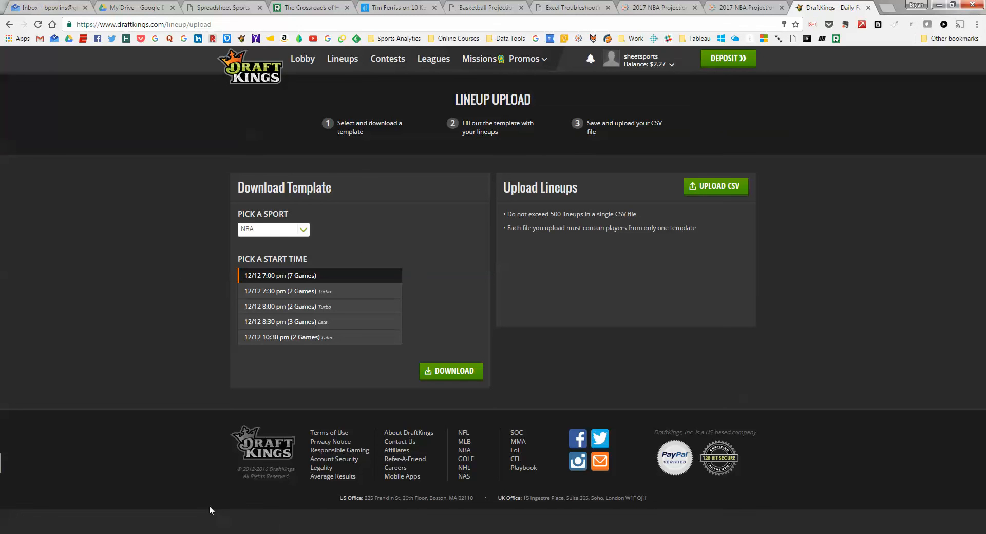
# Return to Excel and open the nba-all-sites-week-of-2016-12-05.xlsm workbook from the Spreadsheet Sports Daily NBA folder.
pyautogui.click(125, 494)
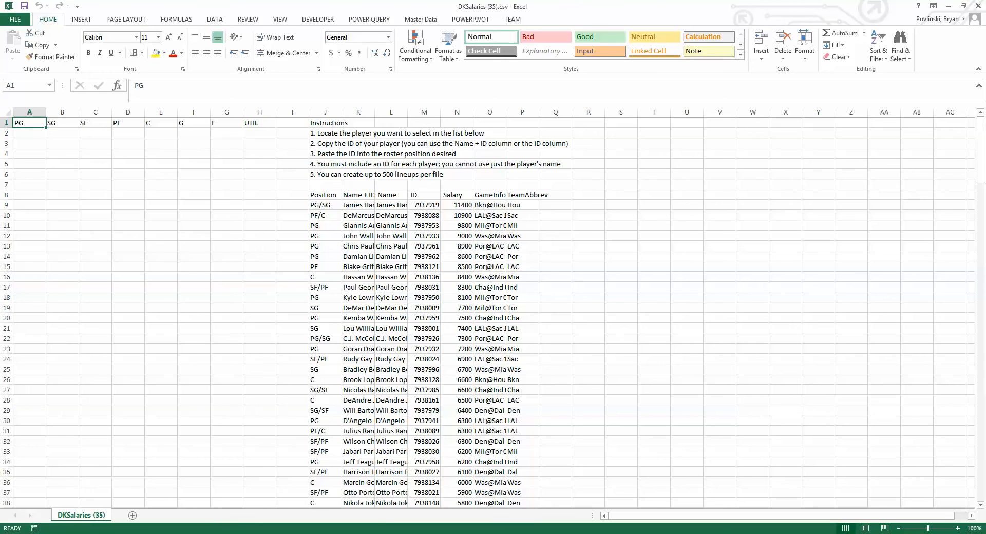
pyautogui.click(308, 493)
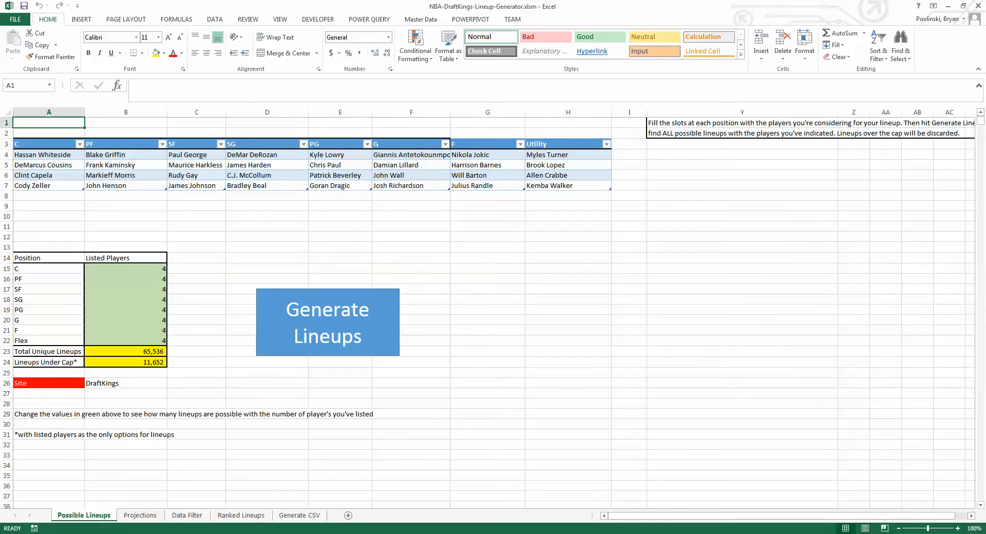
pyautogui.hotkey('alt', 'Tab')
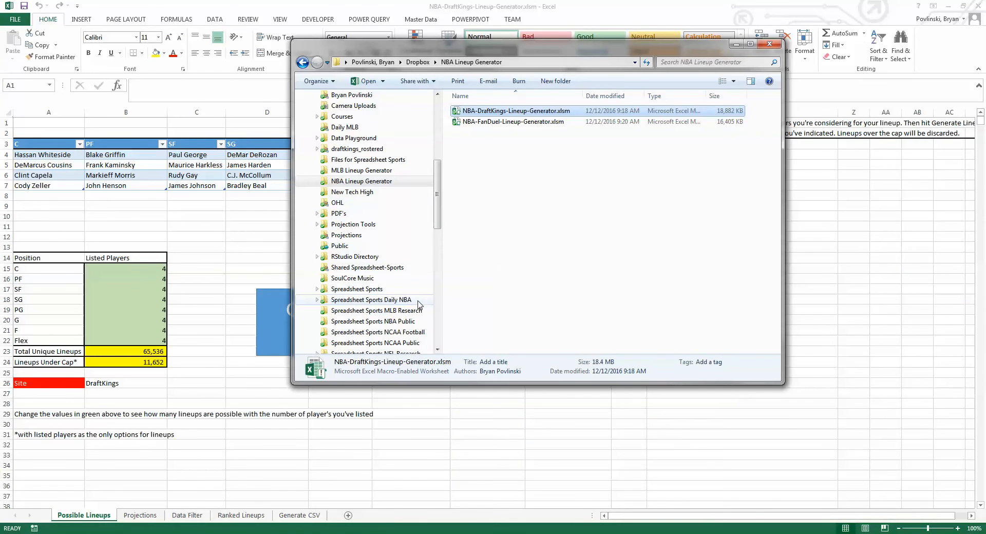
pyautogui.click(400, 299)
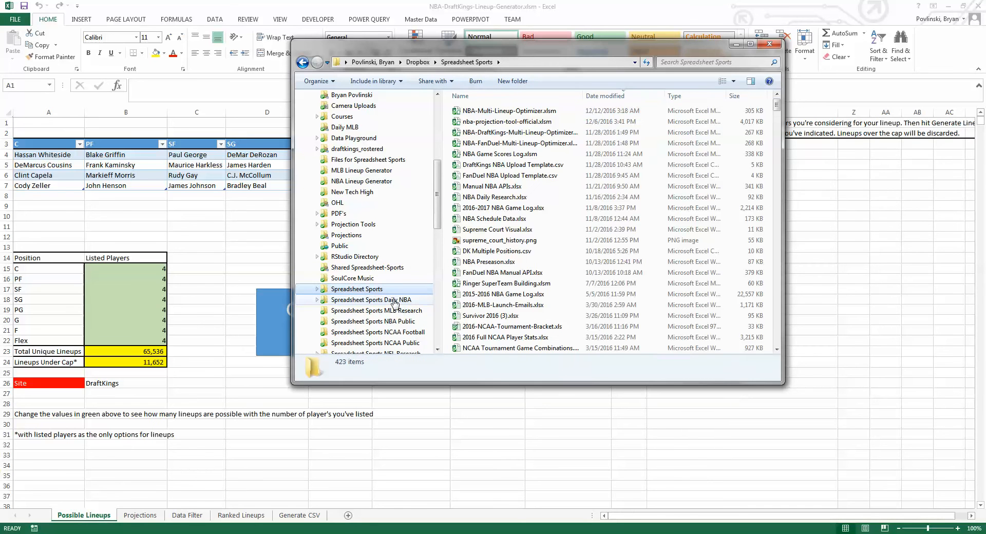
pyautogui.doubleClick(529, 113)
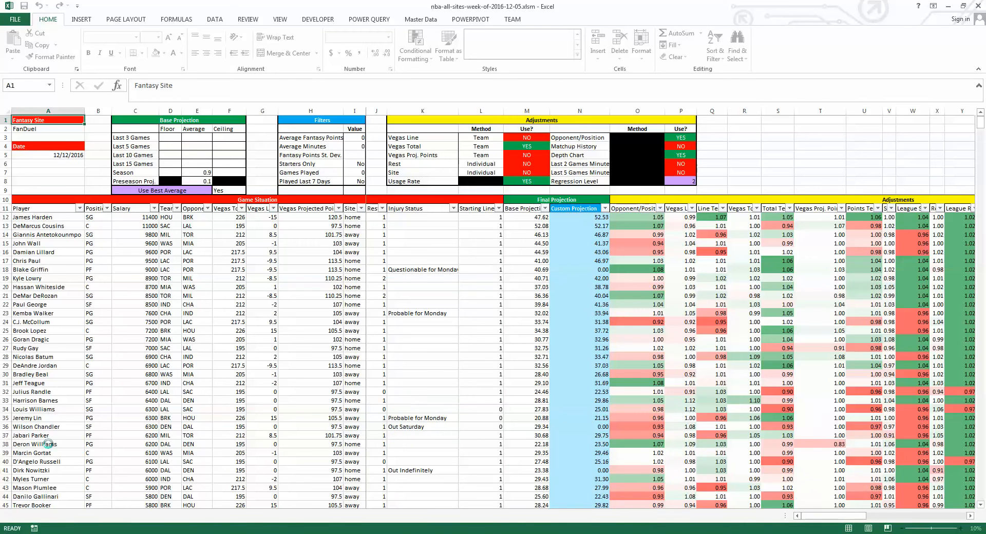
# Show the DraftKings Lineup CSV sheet of the nba-all-sites-week-of-2016-12-05 workbook.
pyautogui.click(29, 515)
pyautogui.click(30, 515)
pyautogui.click(30, 515)
pyautogui.click(30, 515)
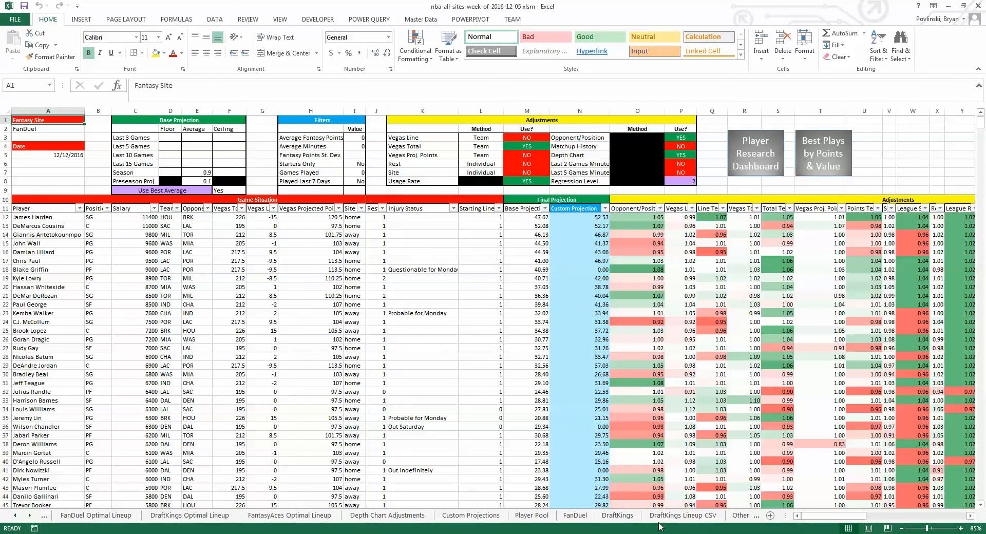
pyautogui.click(682, 516)
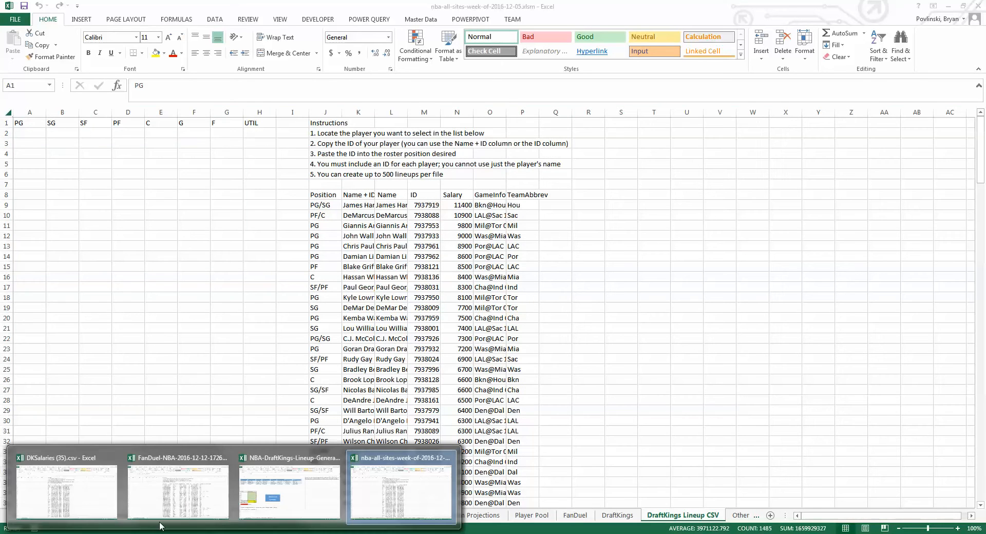
# Copy the entire DKSalaries (35) sheet and paste it over the whole sheet of the open FanDuel lineup upload template.
pyautogui.click(80, 494)
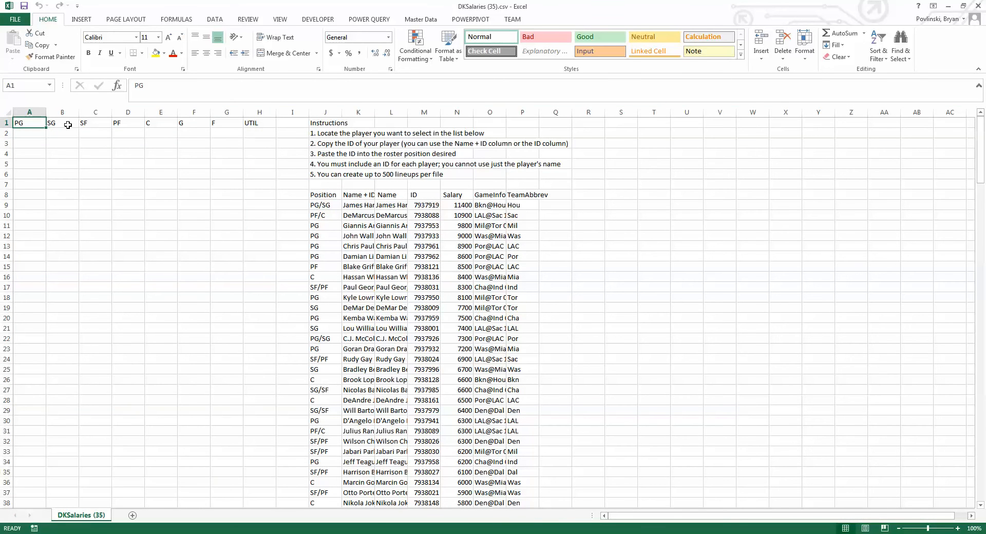
pyautogui.click(6, 113)
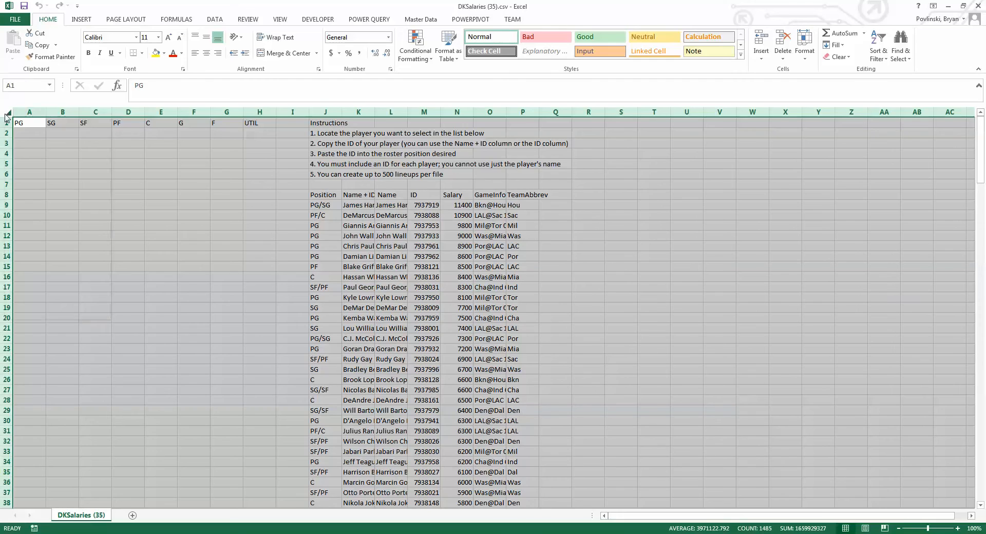
pyautogui.rightClick(5, 113)
pyautogui.click(22, 134)
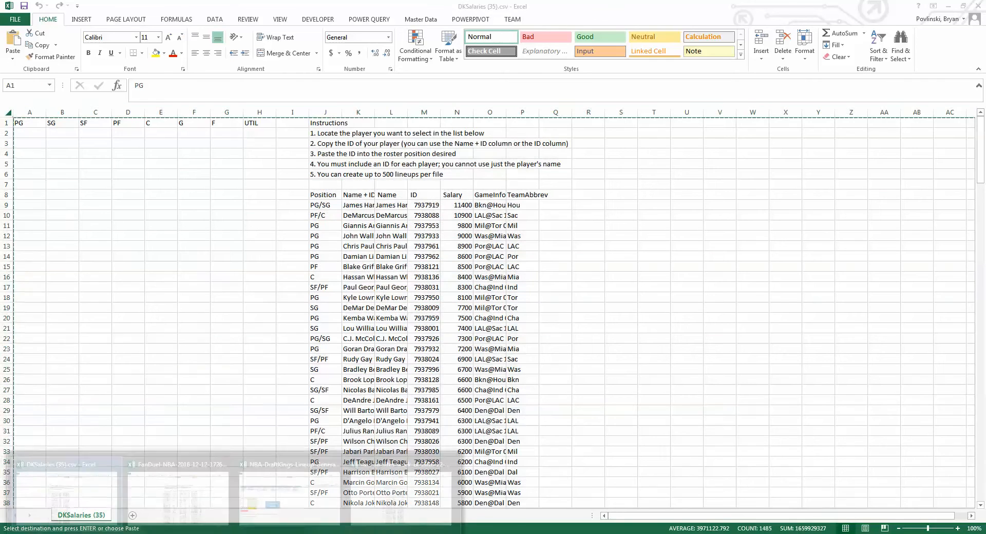
pyautogui.moveTo(274, 532)
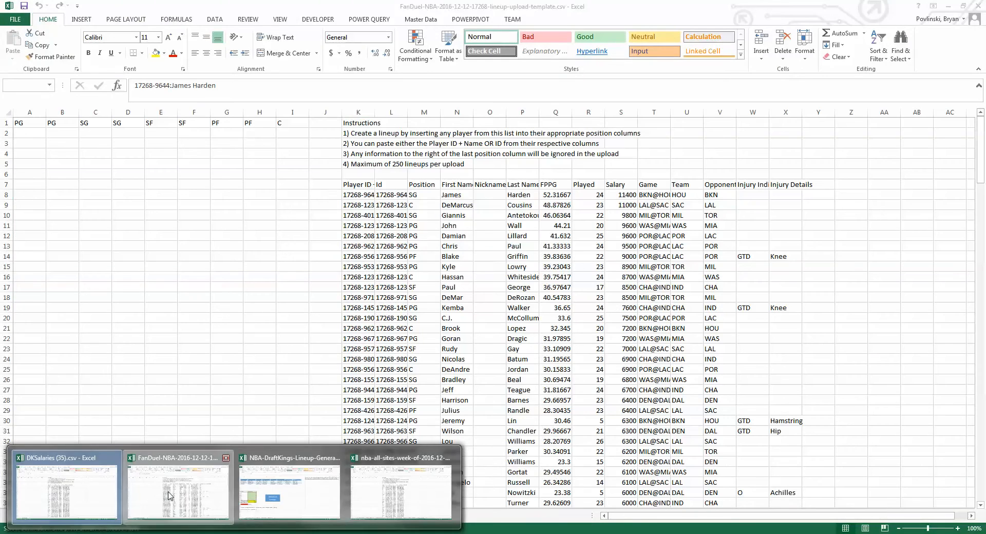
pyautogui.click(170, 496)
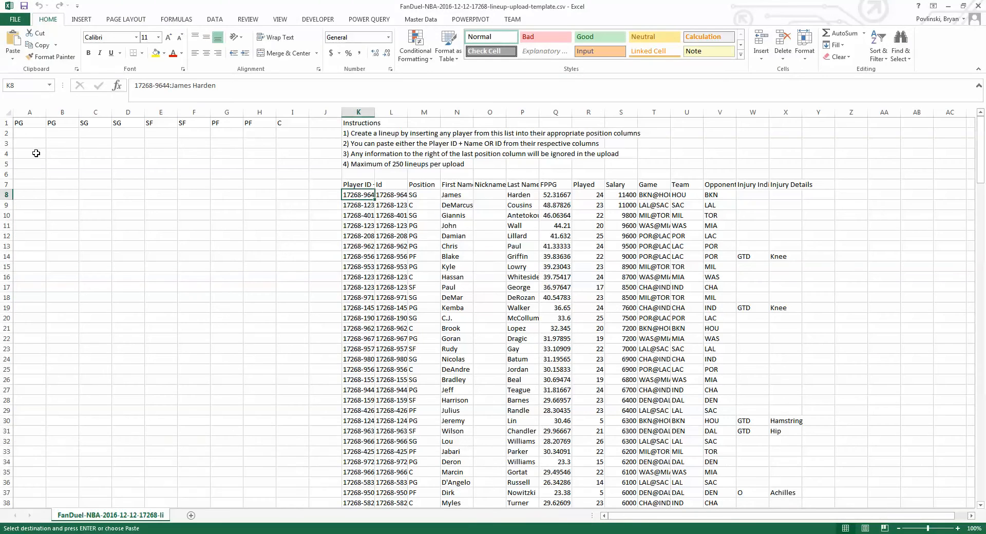
pyautogui.click(6, 109)
pyautogui.rightClick(7, 110)
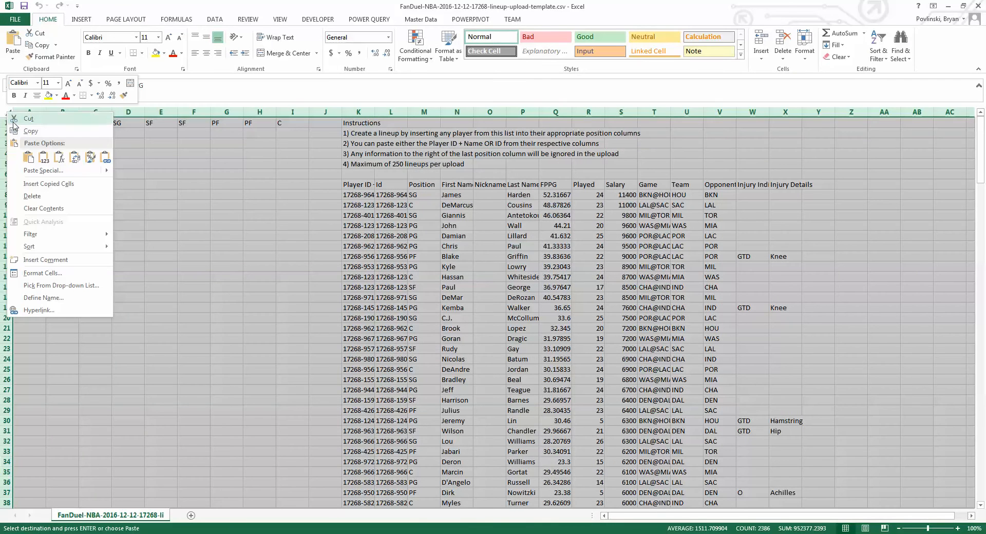
pyautogui.click(24, 153)
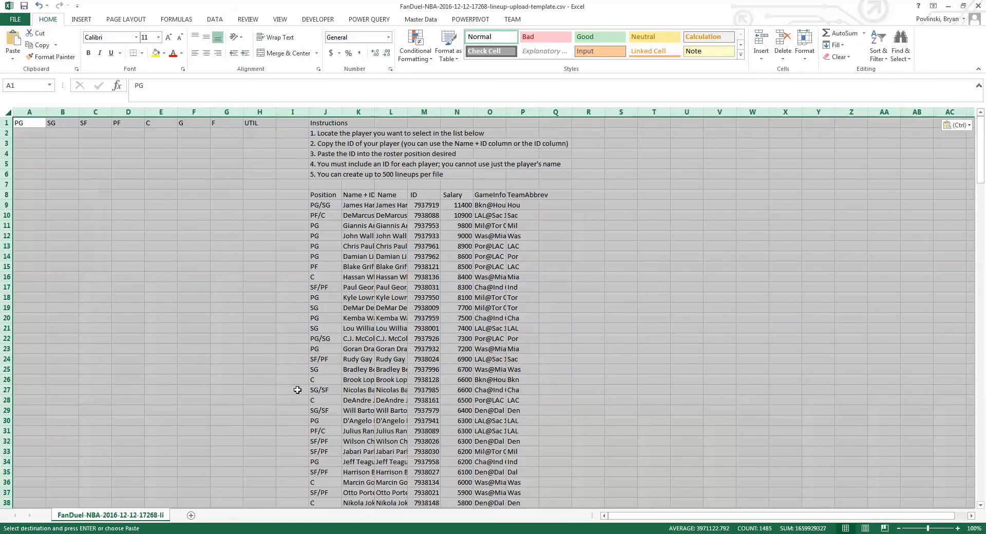
# Switch back to the nba-all-sites-week-of-2016-12-05 workbook and close it.
pyautogui.hotkey('alt', 'Tab')
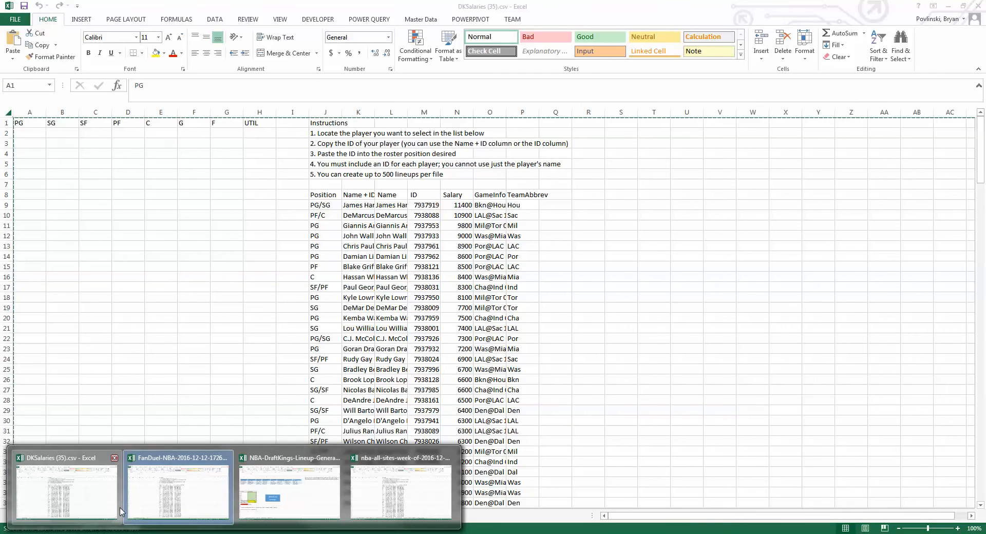
pyautogui.hotkey('alt', 'Tab')
pyautogui.hotkey('alt', 'Tab')
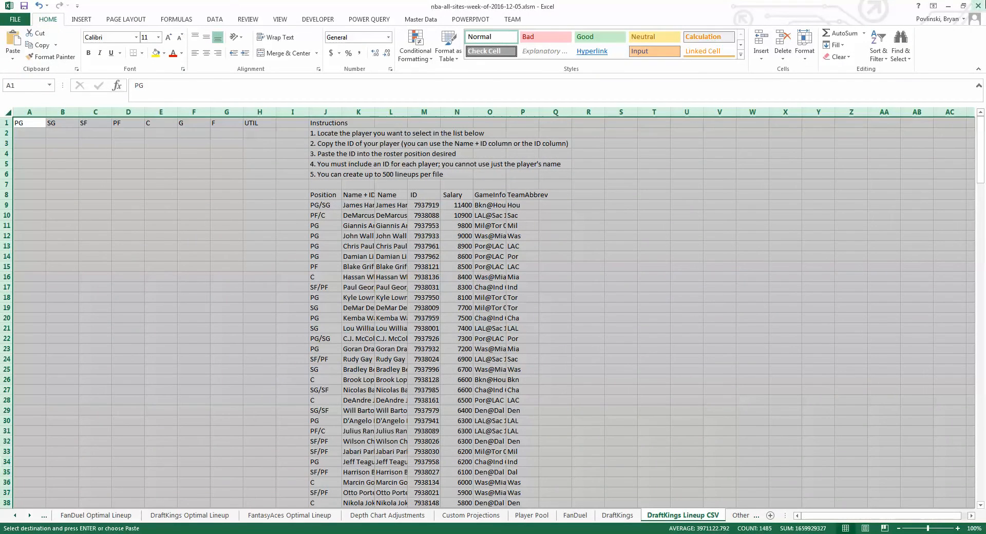
pyautogui.click(978, 7)
pyautogui.click(474, 287)
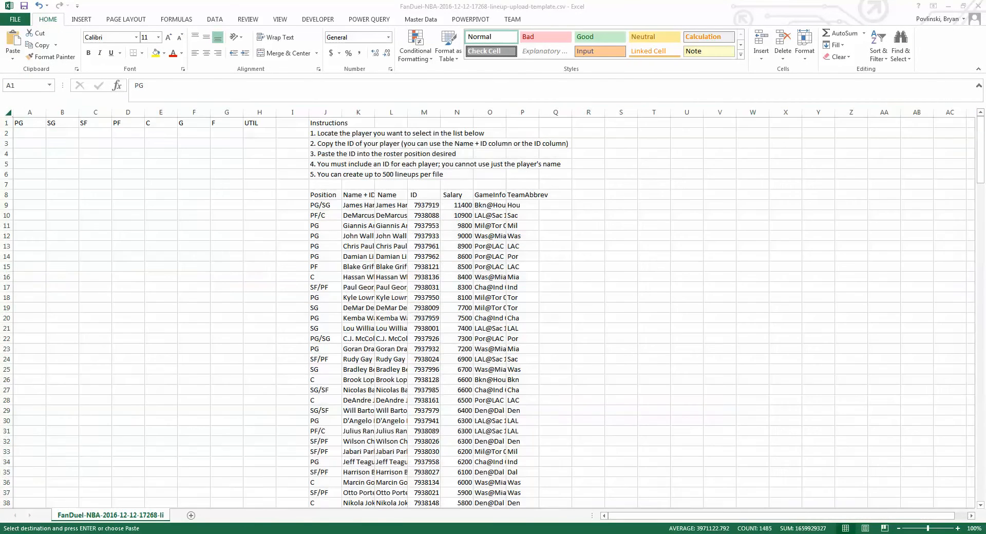
# Switch to the NBA-DraftKings-Lineup-Generator workbook and review the C, G and Utility player pools on the Possible Lineups sheet.
pyautogui.moveTo(247, 531)
pyautogui.click(128, 501)
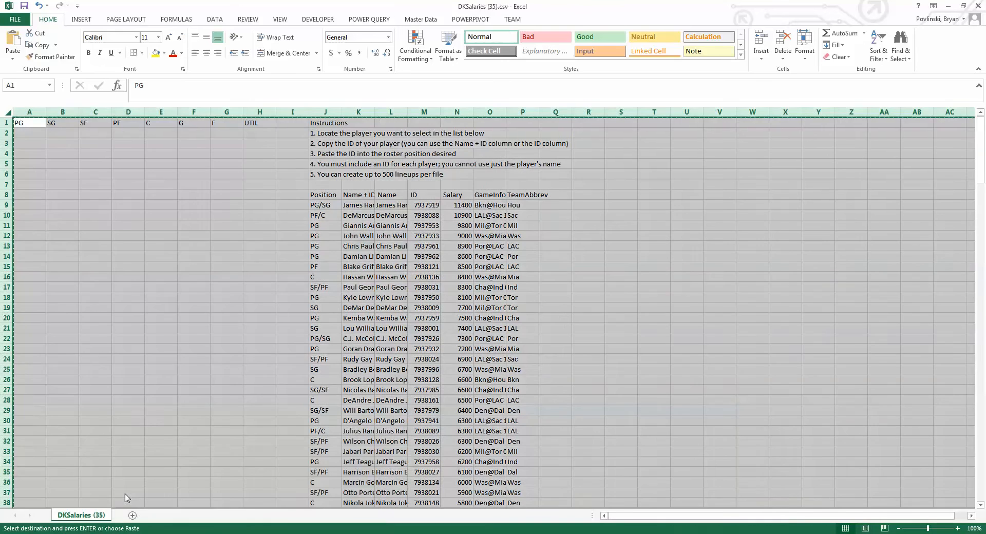
pyautogui.moveTo(204, 532)
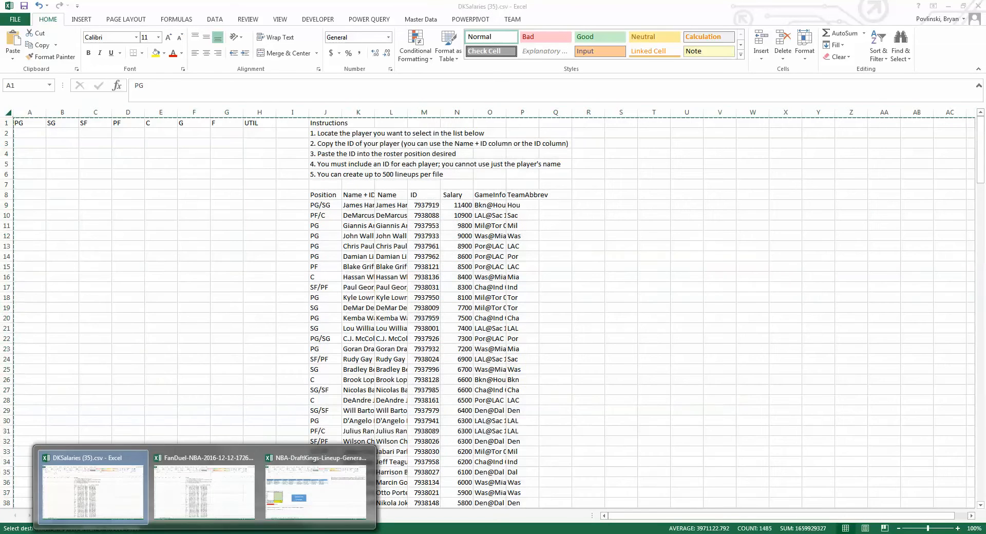
pyautogui.click(347, 480)
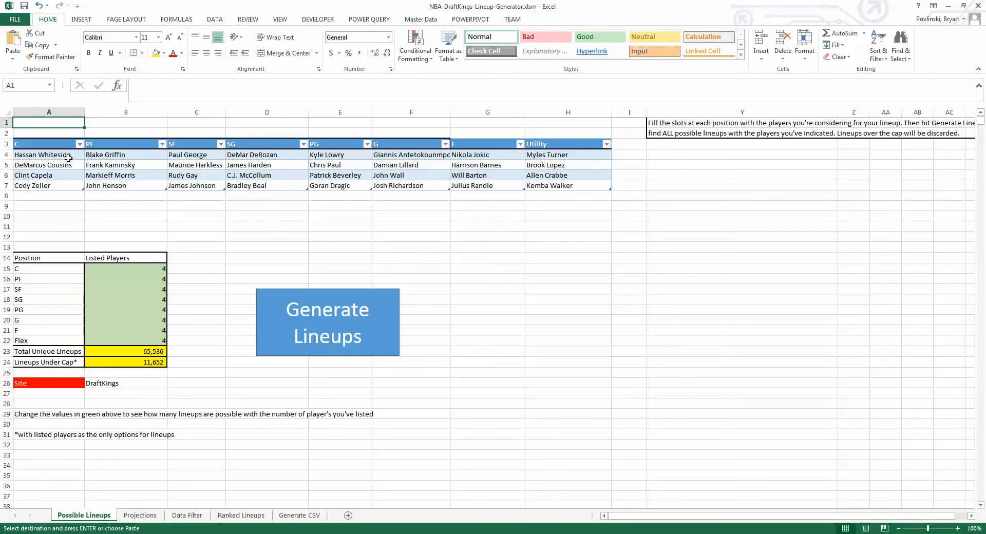
pyautogui.moveTo(70, 155); pyautogui.dragTo(70, 183)
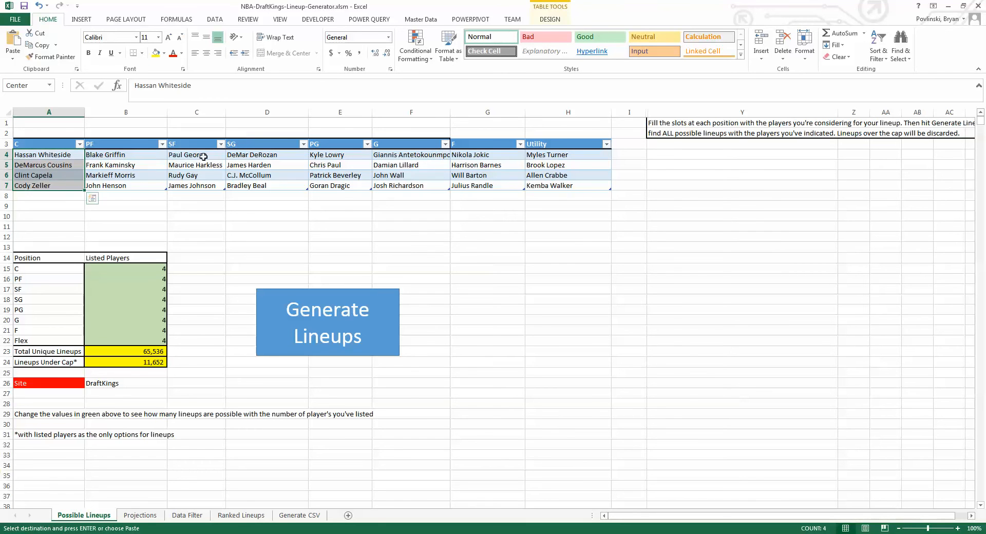
pyautogui.moveTo(434, 156); pyautogui.dragTo(434, 164)
pyautogui.moveTo(564, 154); pyautogui.dragTo(565, 185)
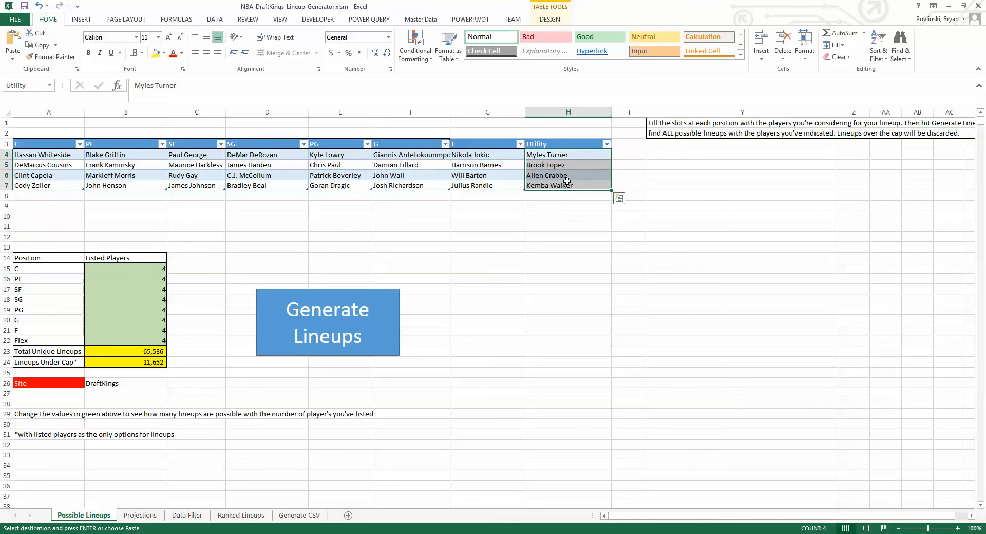
pyautogui.click(58, 122)
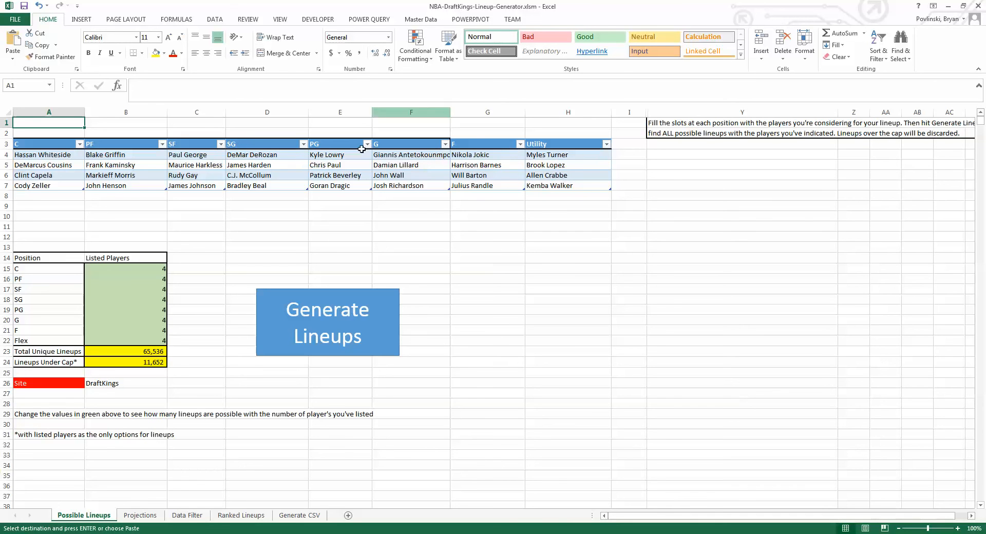
# Generate all possible DraftKings lineups from the listed players into the Ranked Lineups sheet.
pyautogui.click(329, 330)
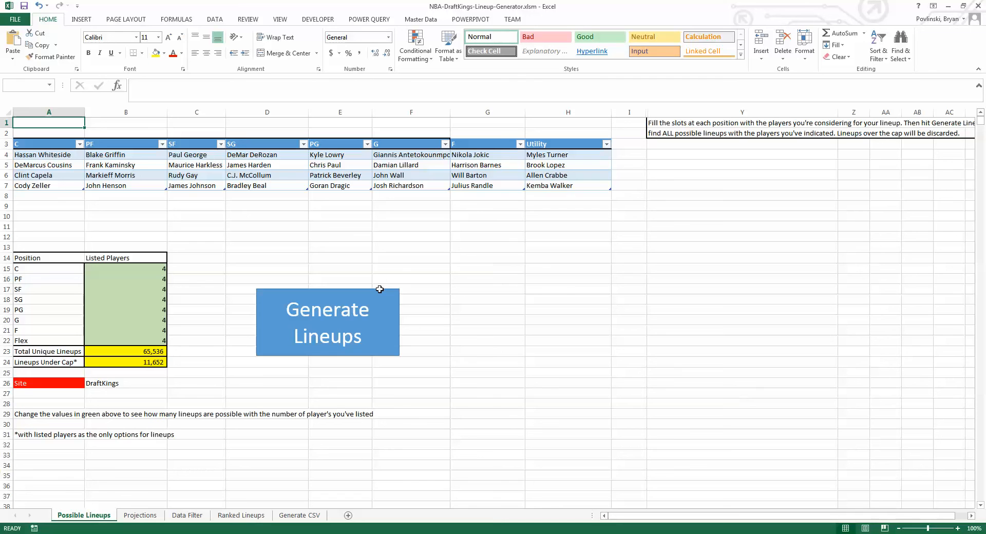
pyautogui.click(379, 290)
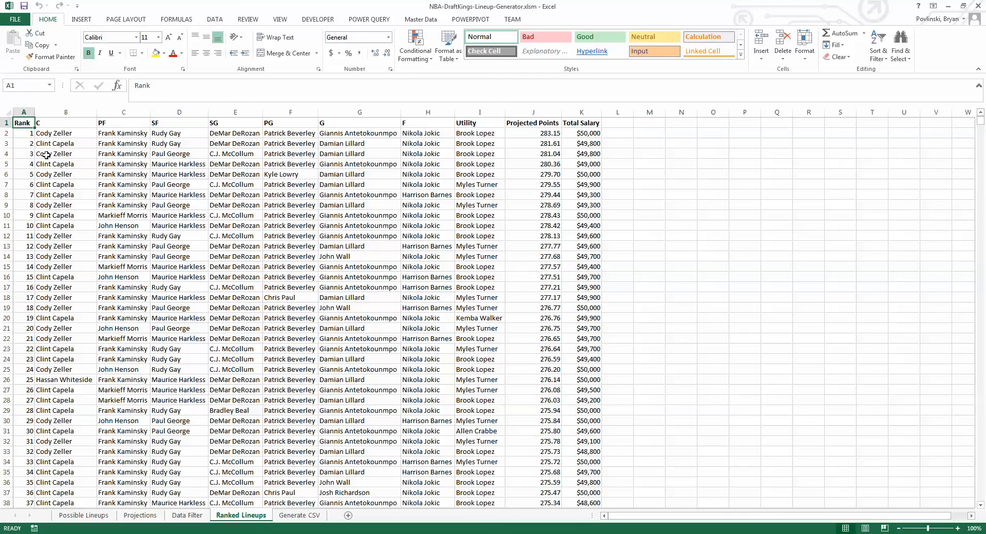
# Review the top 20 lineups on the Ranked Lineups sheet.
pyautogui.moveTo(58, 132); pyautogui.dragTo(442, 329)
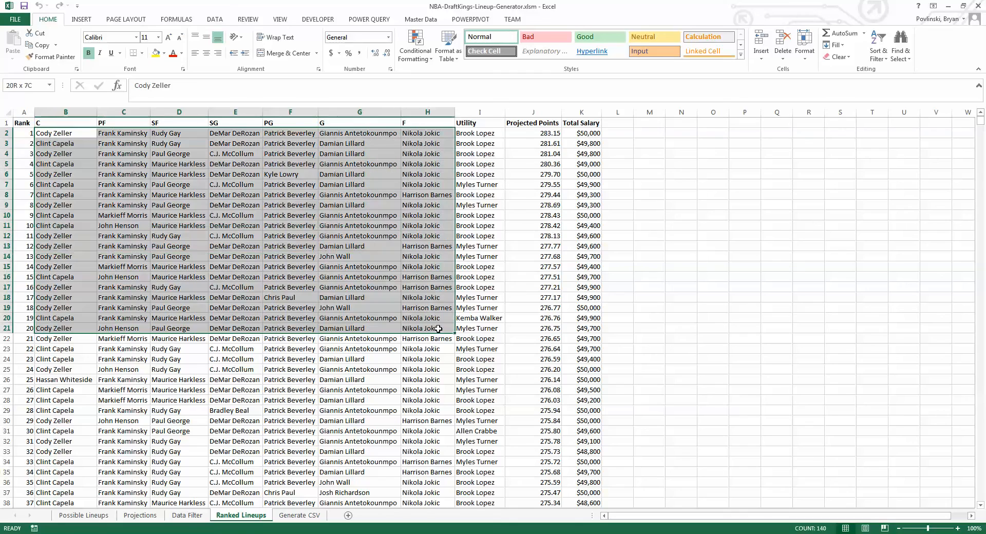
pyautogui.moveTo(981, 119)
pyautogui.mouseDown()
pyautogui.moveTo(982, 194)
pyautogui.moveTo(981, 117)
pyautogui.mouseUp()
pyautogui.click(18, 125)
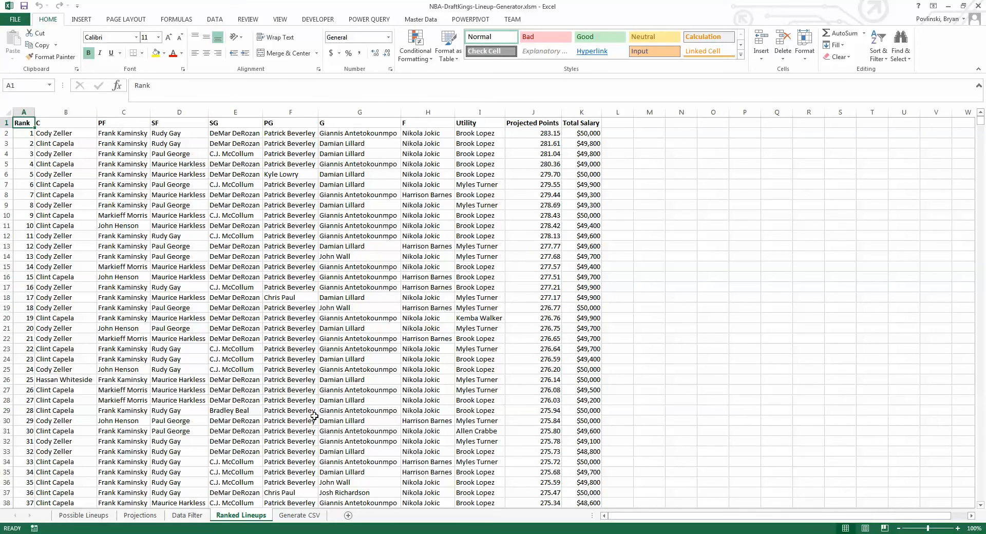
# Show the Generate CSV sheet, then open DraftKings NBA Upload Template.csv from the Spreadsheet Sports folder in Dropbox.
pyautogui.click(299, 515)
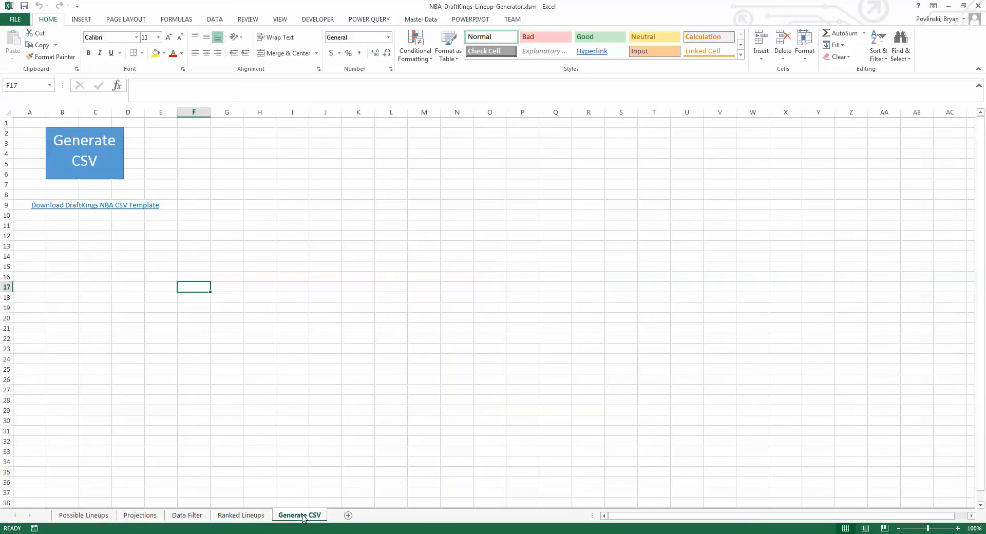
pyautogui.hotkey('alt', 'Tab')
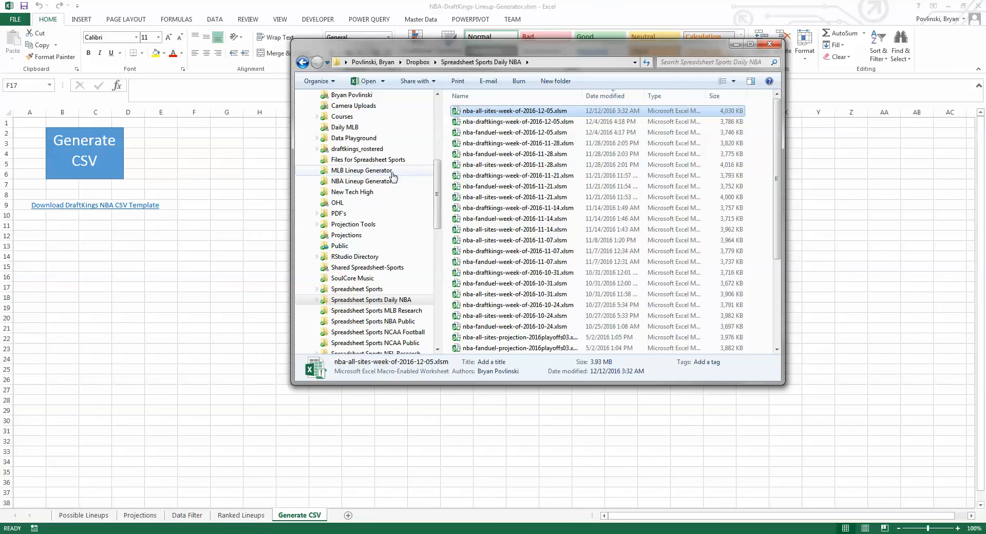
pyautogui.click(357, 289)
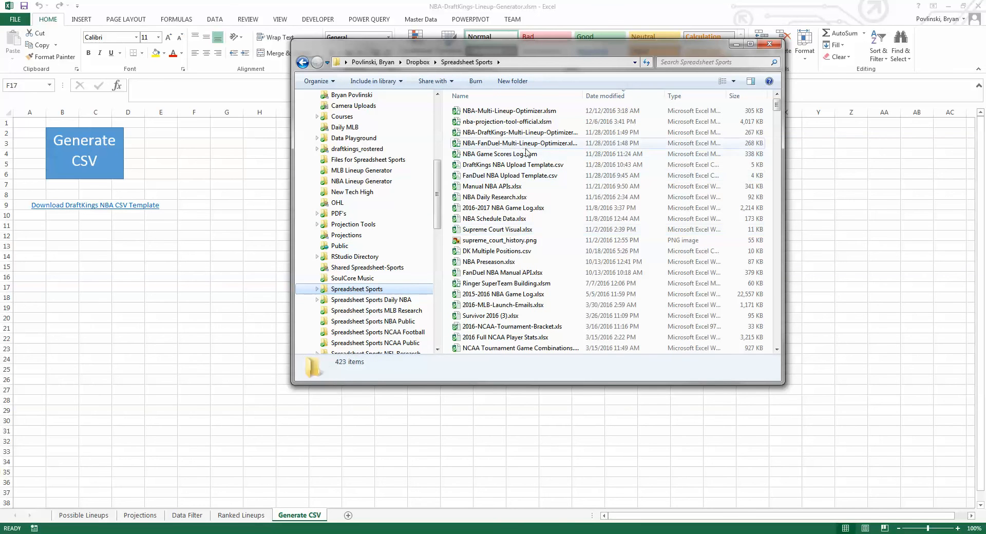
pyautogui.doubleClick(525, 165)
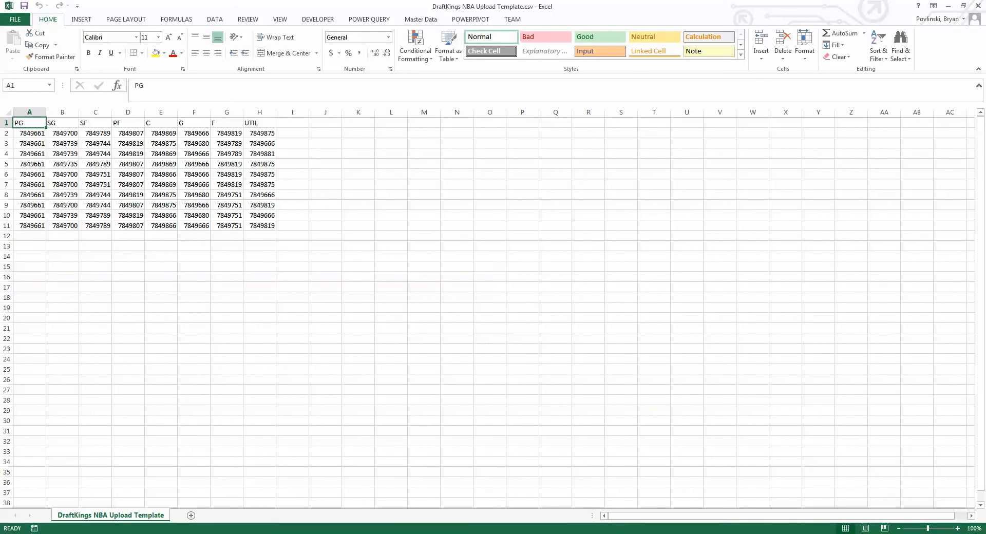
# Switch back to the NBA-DraftKings-Lineup-Generator workbook and generate the CSV of ranked lineups into the upload template.
pyautogui.click(221, 533)
pyautogui.click(274, 493)
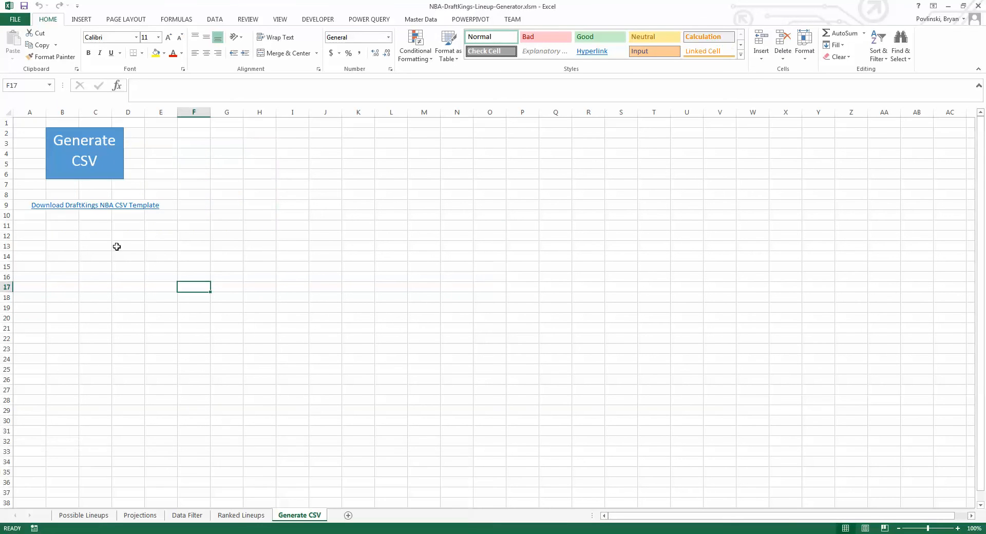
pyautogui.click(77, 155)
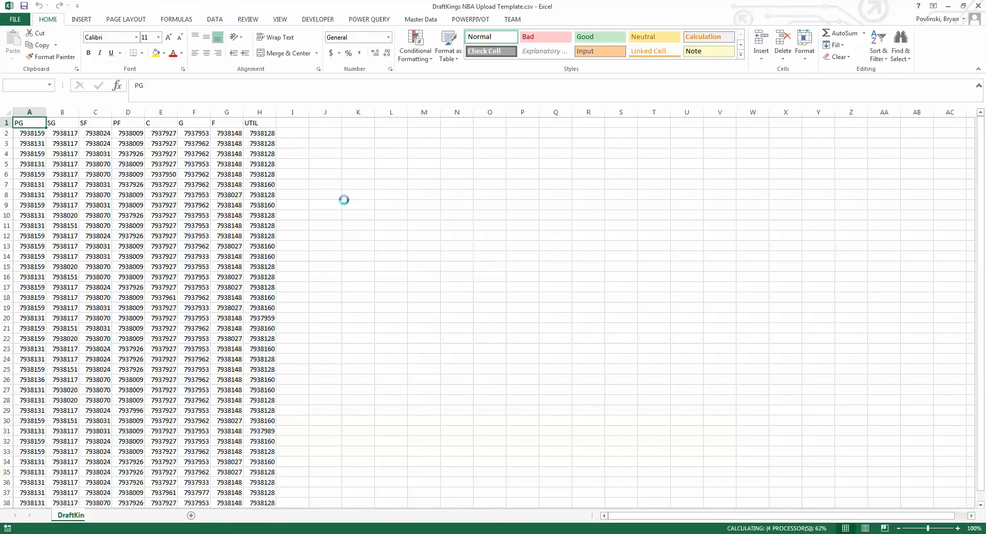
pyautogui.press('Down')
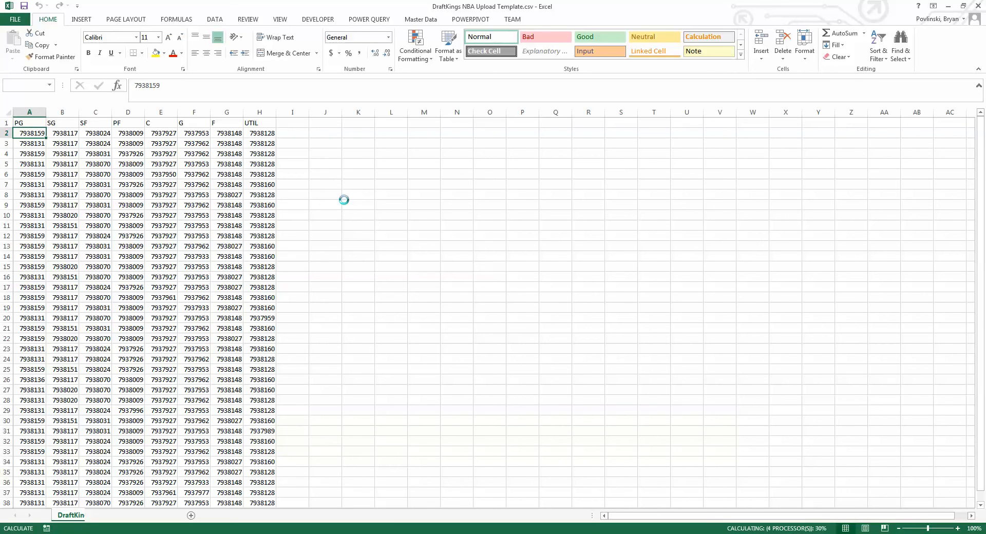
pyautogui.press('Right')
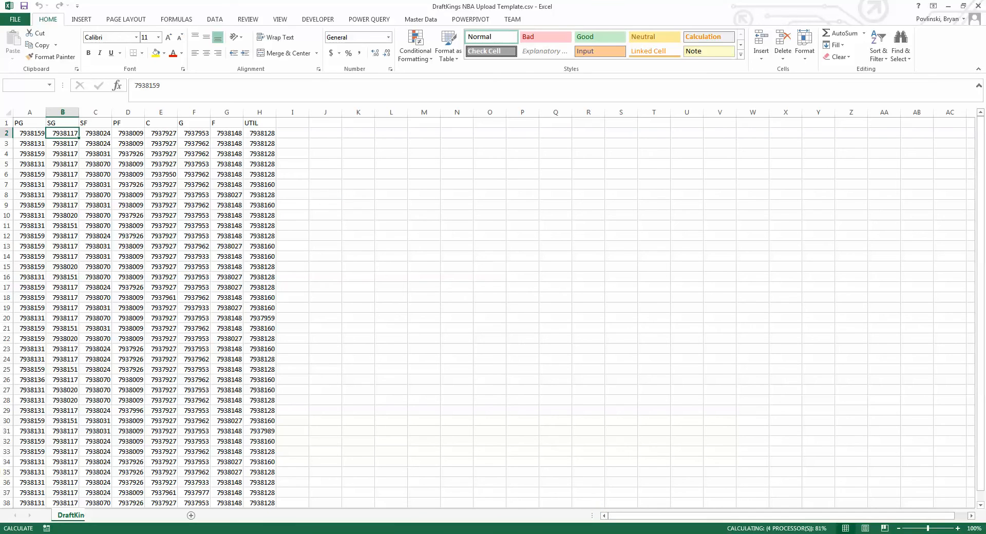
pyautogui.press('Right')
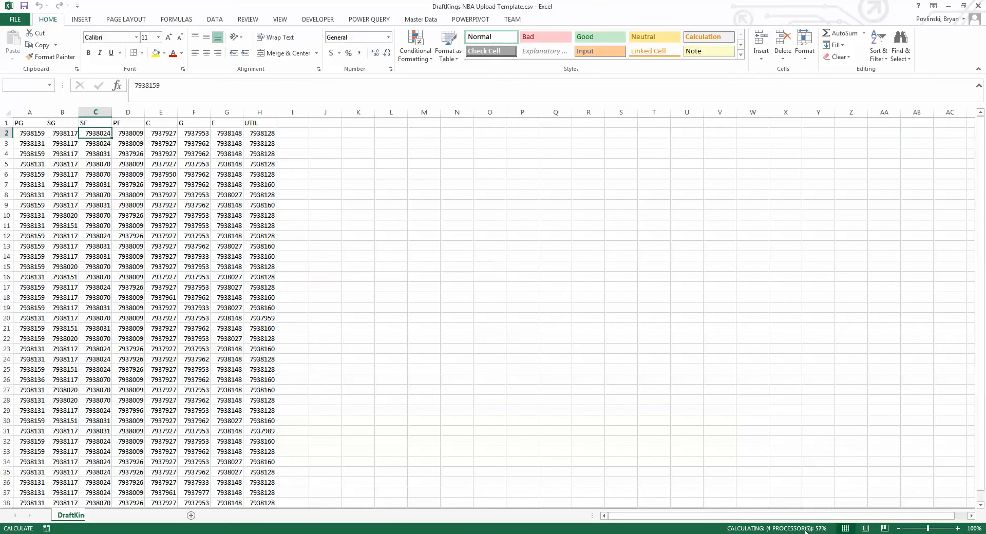
pyautogui.press('Right')
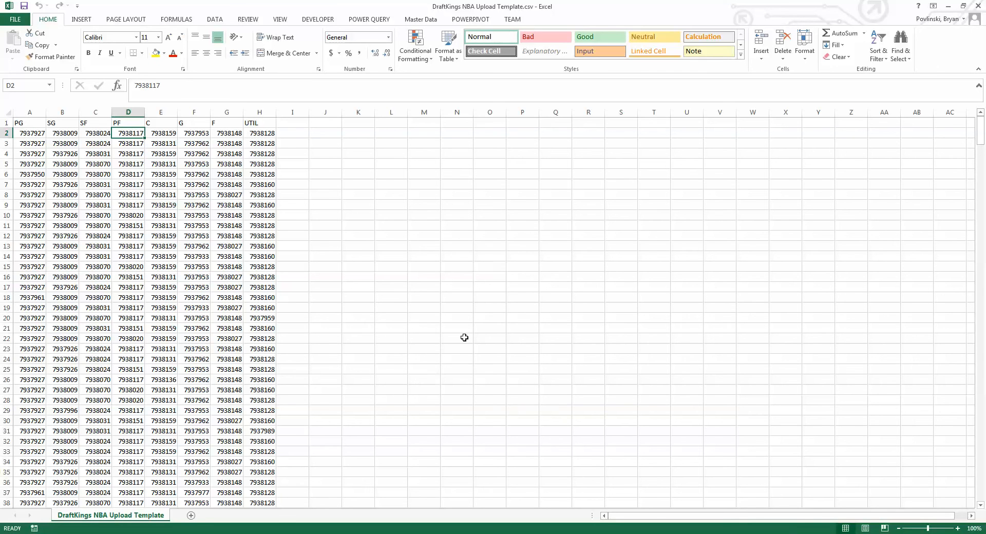
# Clear the contents of rows 6 to 501 in the upload template, keeping only the first four lineups.
pyautogui.moveTo(979, 132); pyautogui.dragTo(968, 103)
pyautogui.moveTo(982, 137)
pyautogui.mouseDown()
pyautogui.moveTo(977, 516)
pyautogui.moveTo(983, 123)
pyautogui.mouseUp()
pyautogui.moveTo(6, 174); pyautogui.dragTo(12, 487)
pyautogui.rightClick(13, 487)
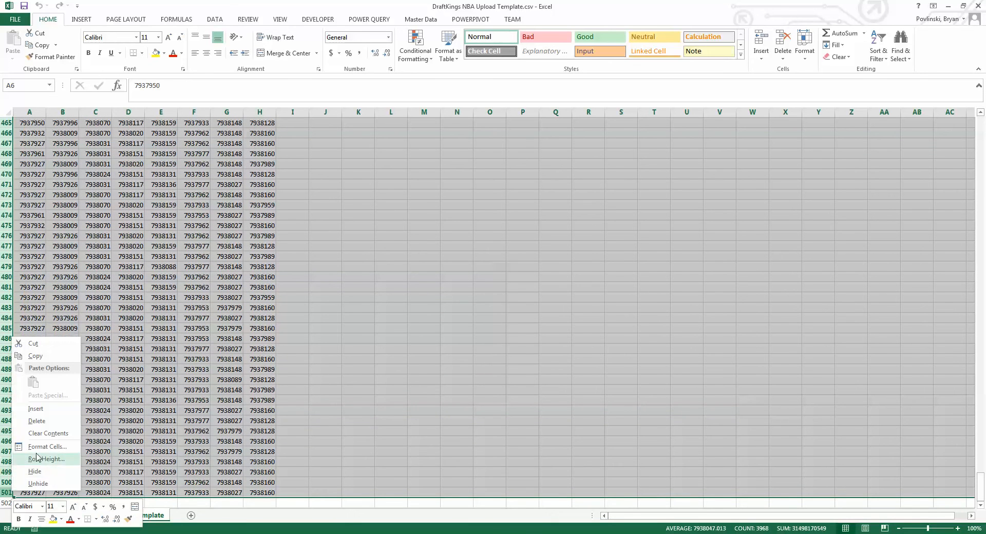
pyautogui.click(48, 433)
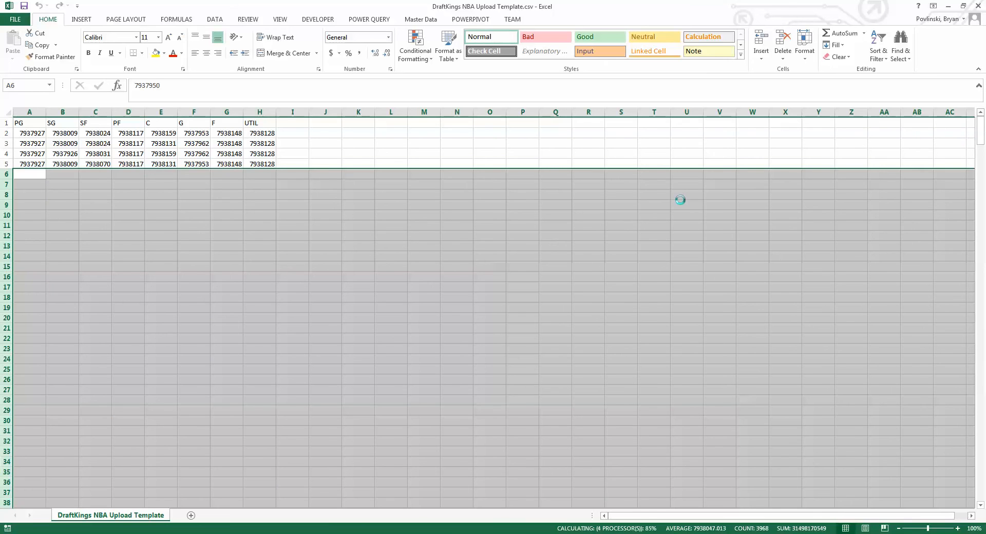
pyautogui.click(633, 198)
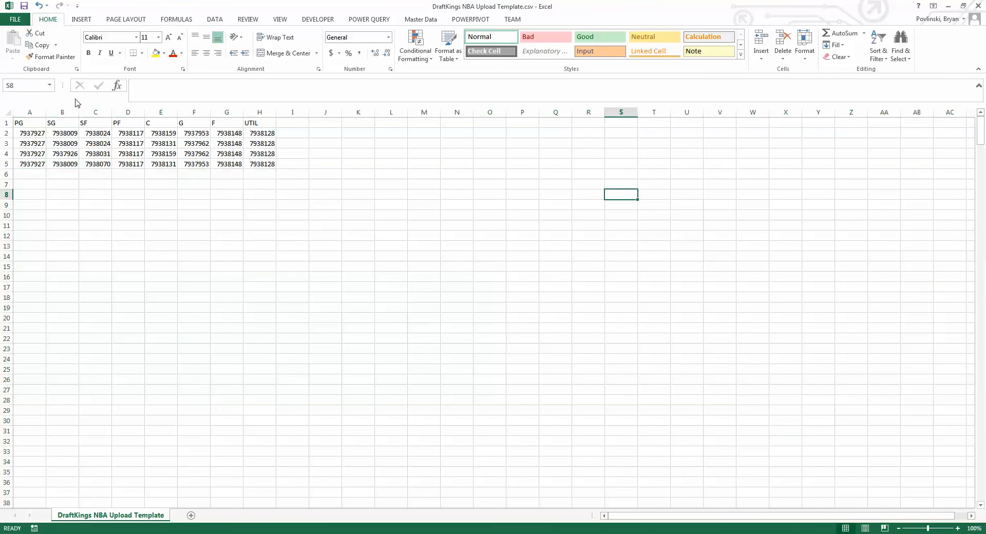
# Save the template to the Desktop as DraftKings Upload.csv, replacing the existing file and keeping the CSV format.
pyautogui.click(15, 19)
pyautogui.click(29, 123)
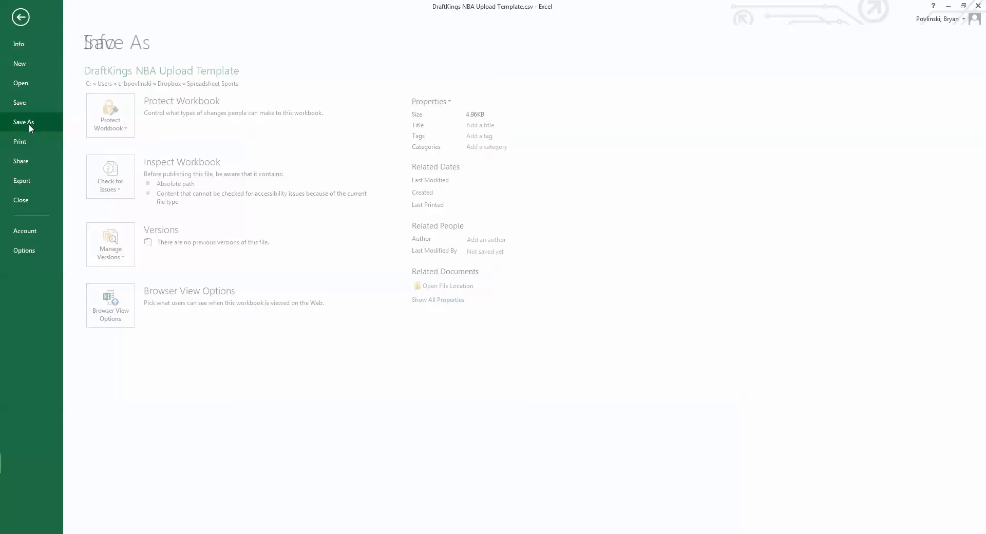
pyautogui.click(324, 178)
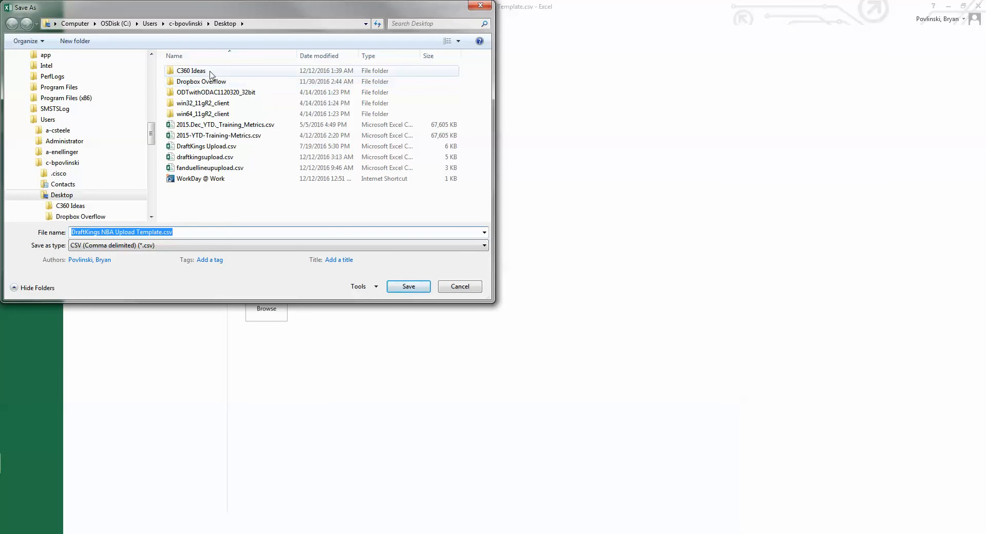
pyautogui.click(221, 147)
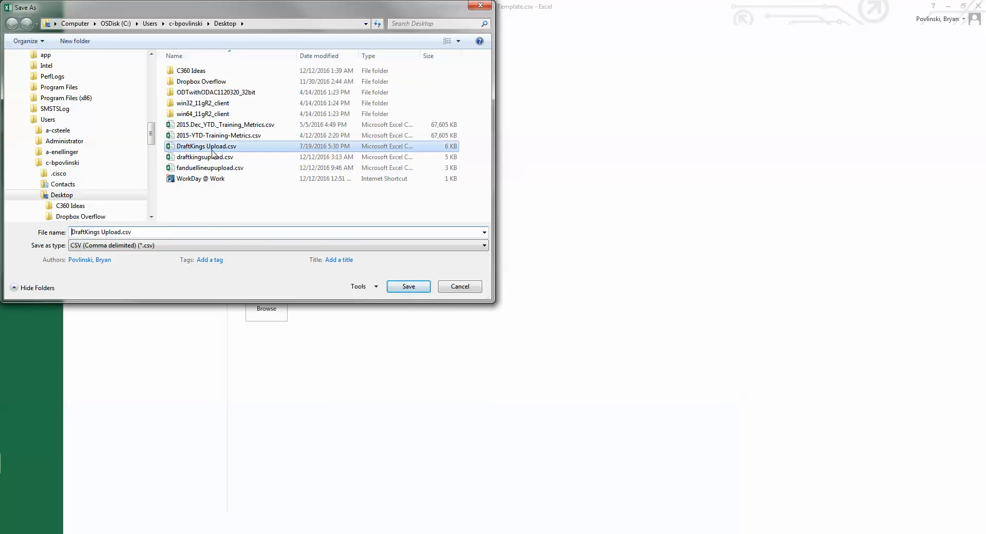
pyautogui.click(406, 286)
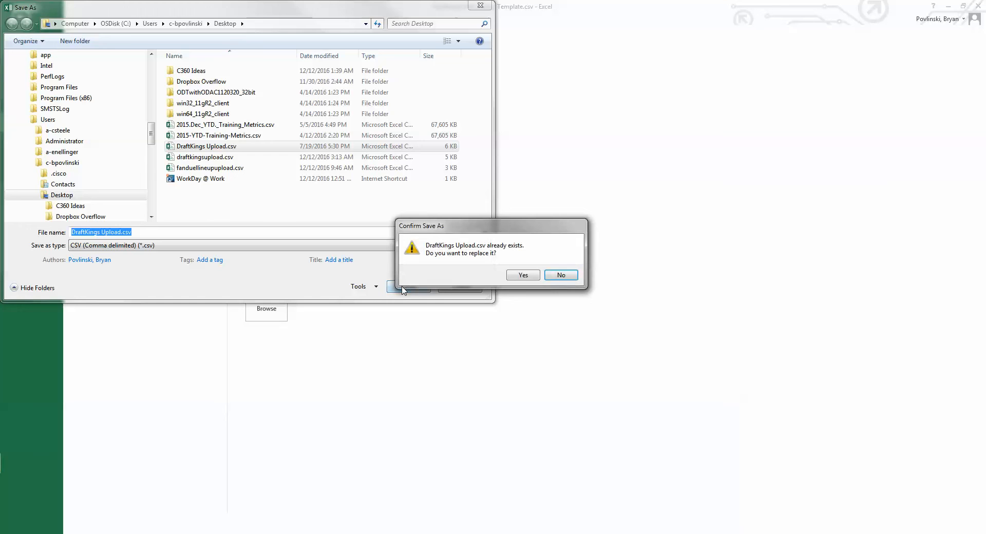
pyautogui.click(530, 275)
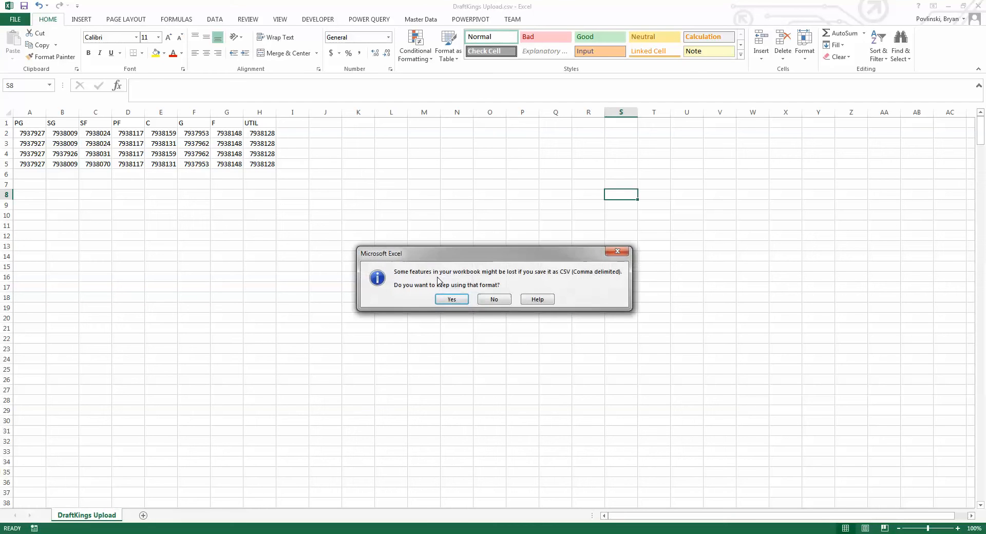
pyautogui.click(451, 299)
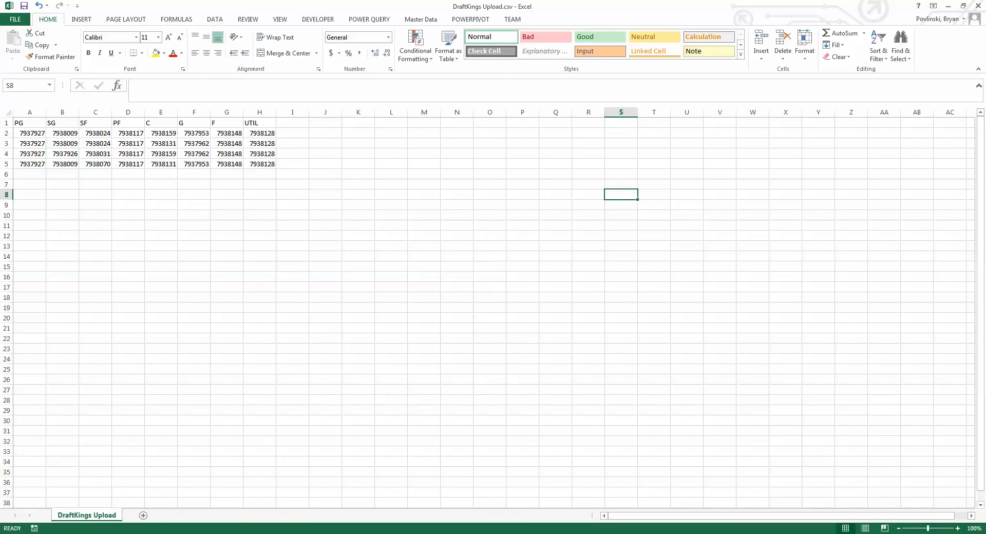
# Switch to the DraftKings Lineup Upload page in the browser and upload DraftKings Upload.csv from the Desktop.
pyautogui.moveTo(173, 533)
pyautogui.click(104, 492)
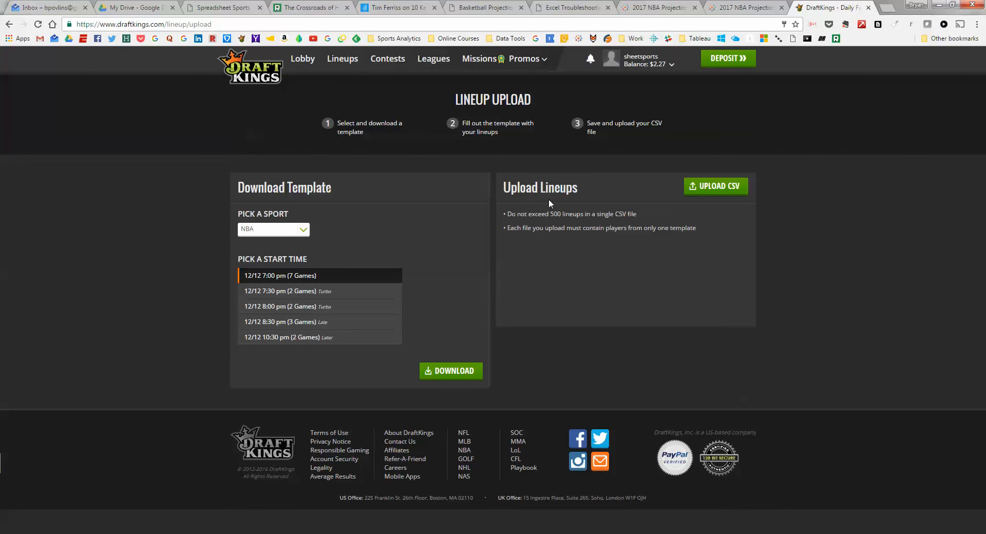
pyautogui.click(701, 190)
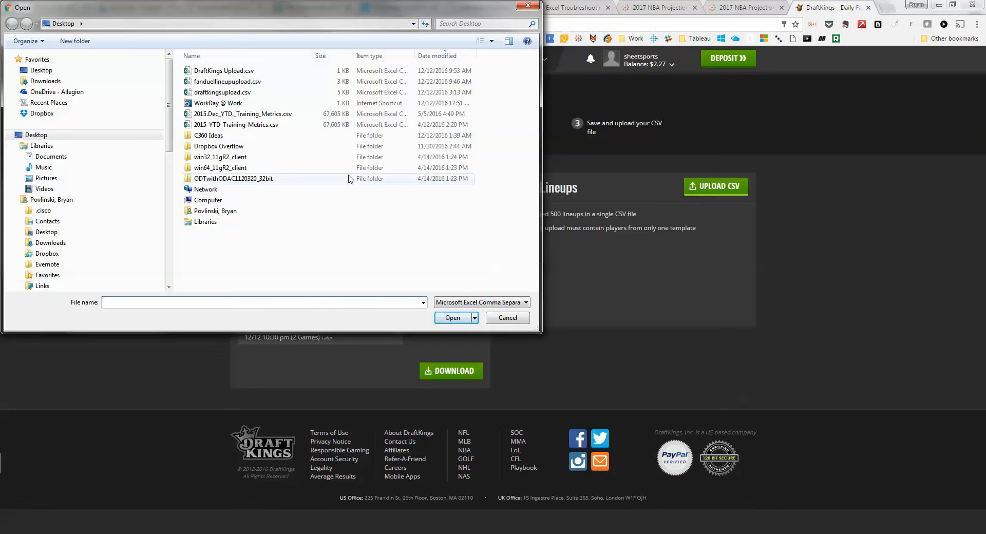
pyautogui.doubleClick(222, 72)
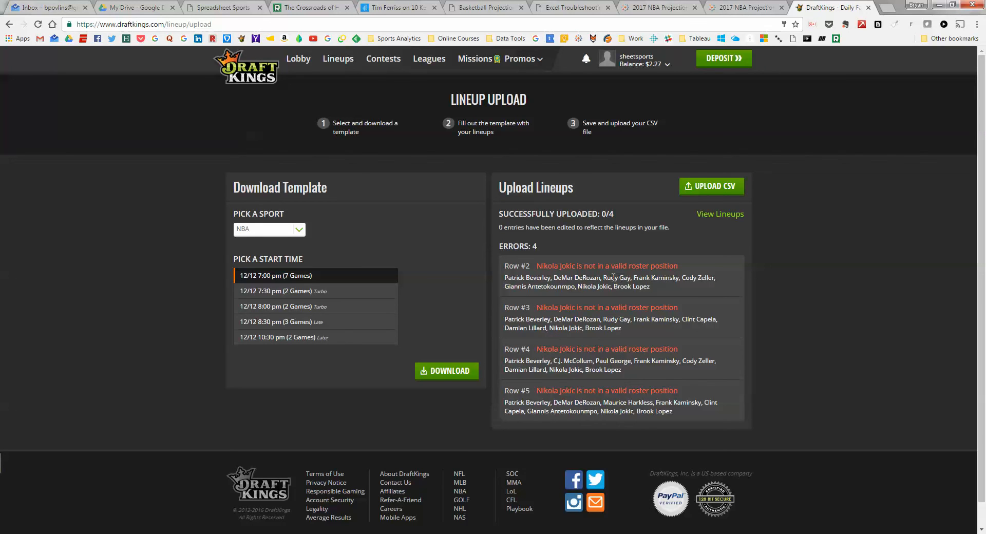
# Switch to the NBA-DraftKings-Lineup-Generator workbook and check Nikola Jokic's entry in the F column of the Possible Lineups sheet.
pyautogui.click(234, 533)
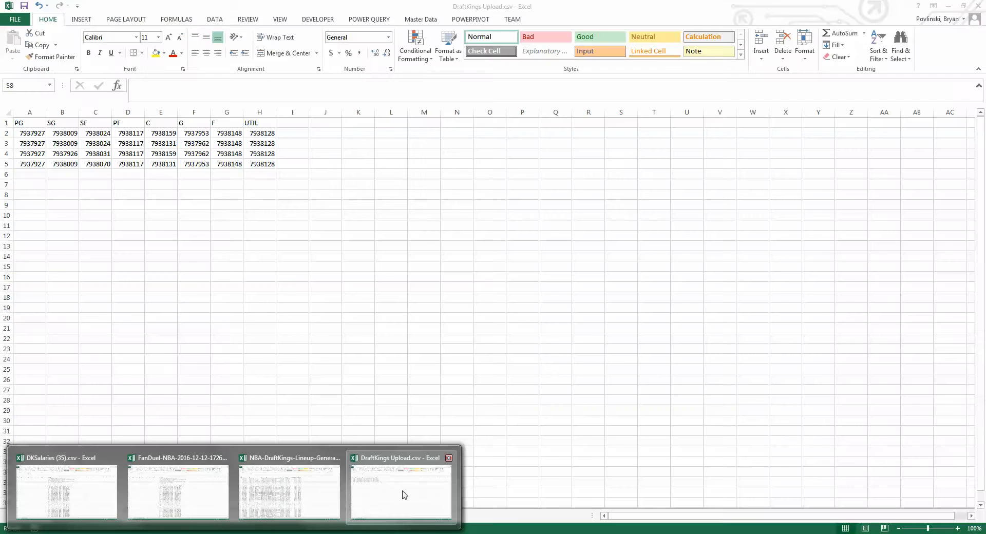
pyautogui.moveTo(162, 500)
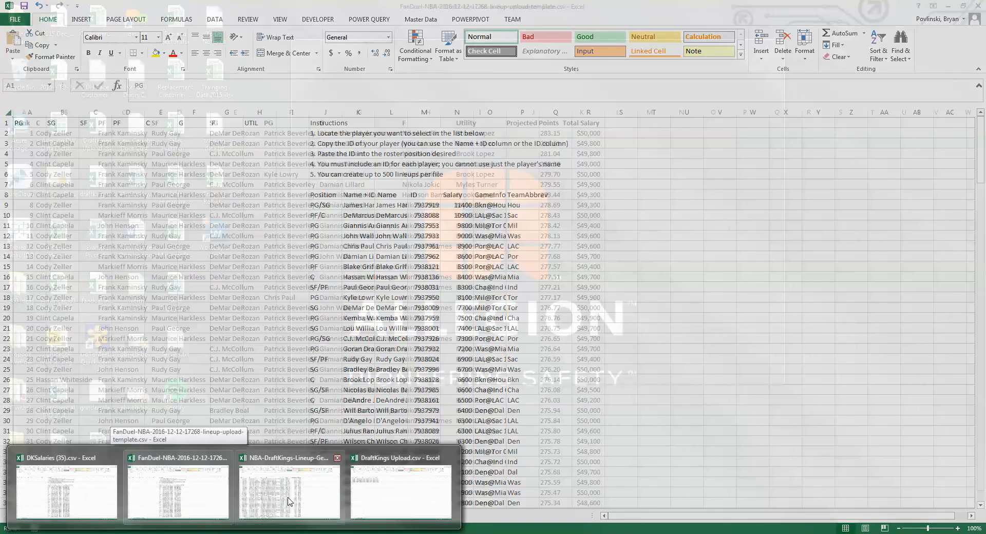
pyautogui.moveTo(289, 501)
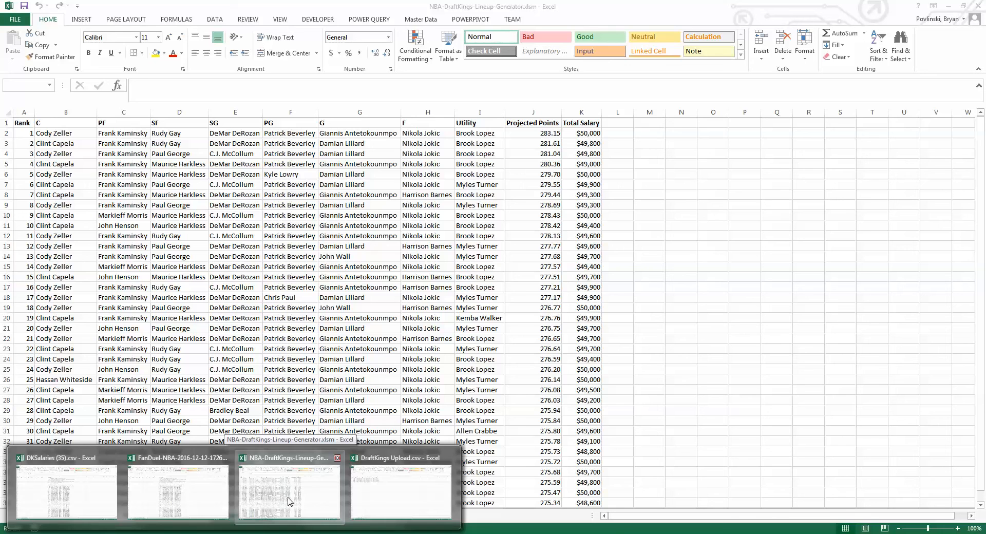
pyautogui.click(289, 500)
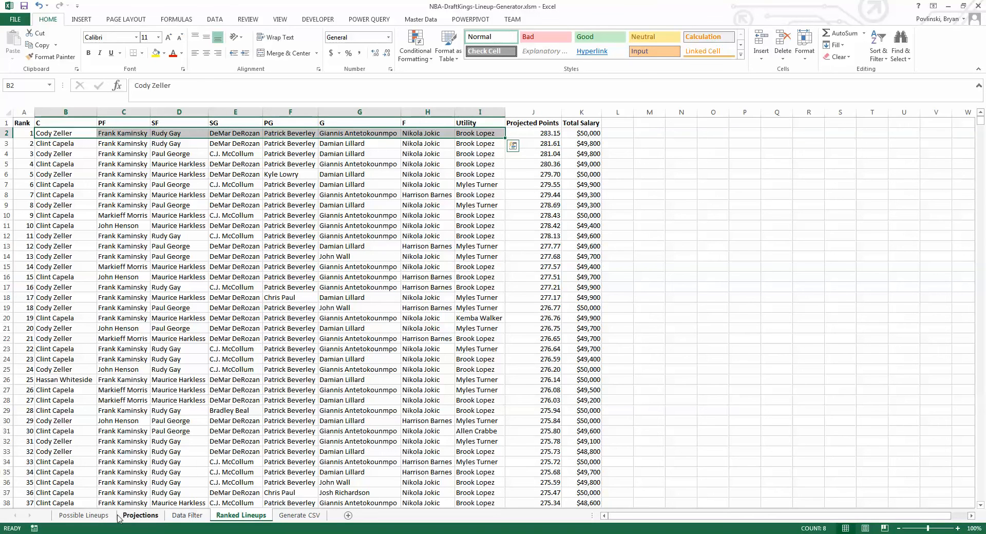
pyautogui.click(98, 517)
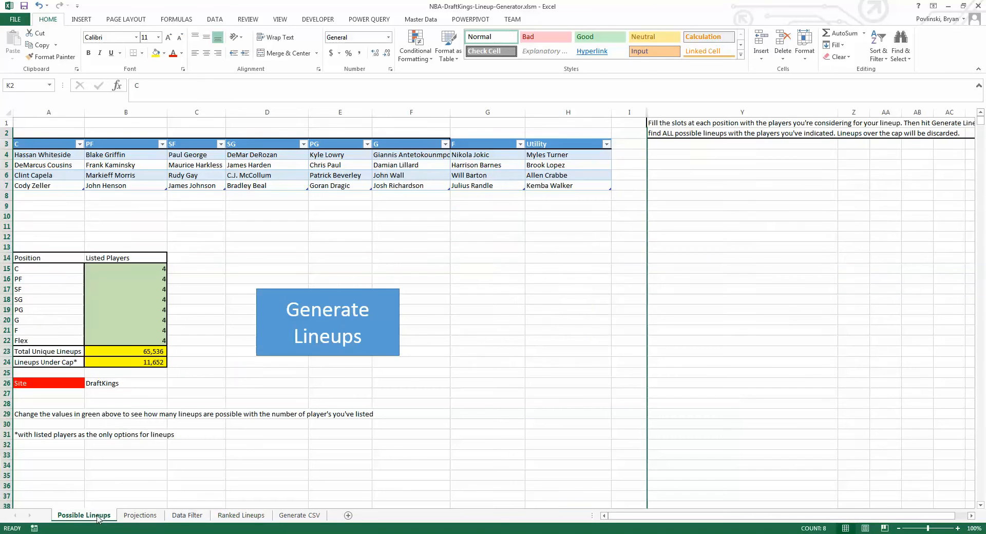
pyautogui.click(504, 154)
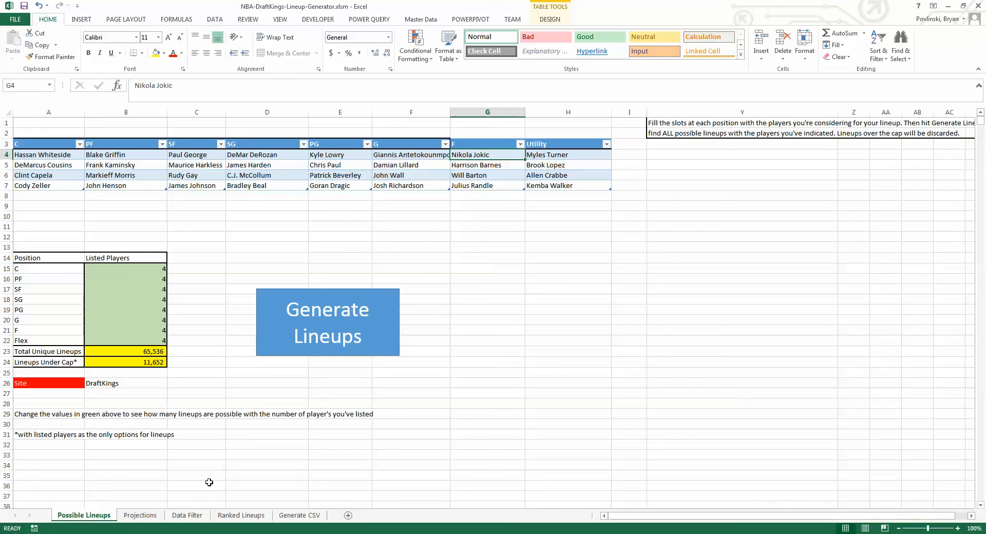
# Return to the DraftKings site in the browser and look through the NBA lineups on the My Lineups page.
pyautogui.moveTo(173, 533)
pyautogui.click(139, 504)
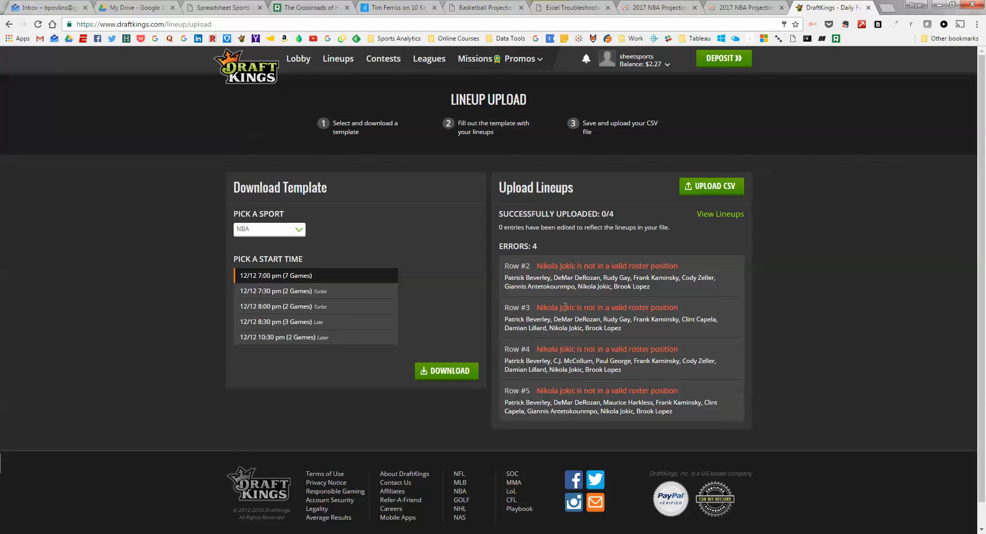
pyautogui.click(343, 61)
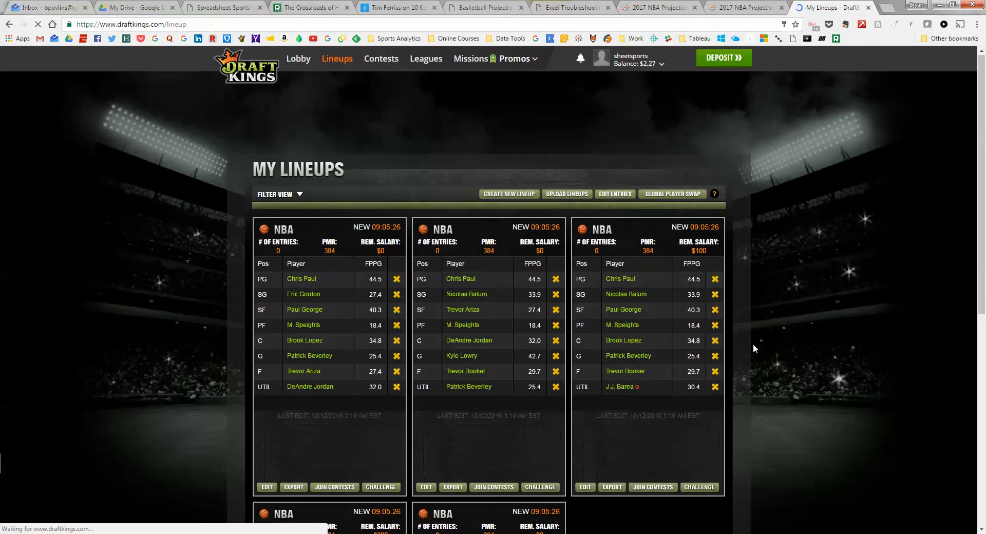
pyautogui.scroll(-4, 752, 344)
pyautogui.scroll(-2, 534, 365)
pyautogui.scroll(2, 537, 367)
pyautogui.scroll(1, 537, 368)
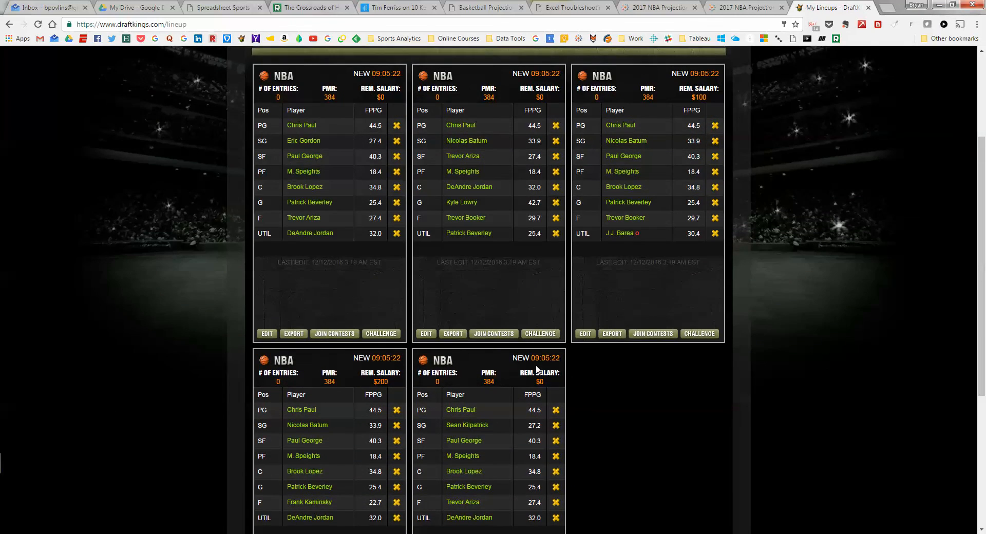